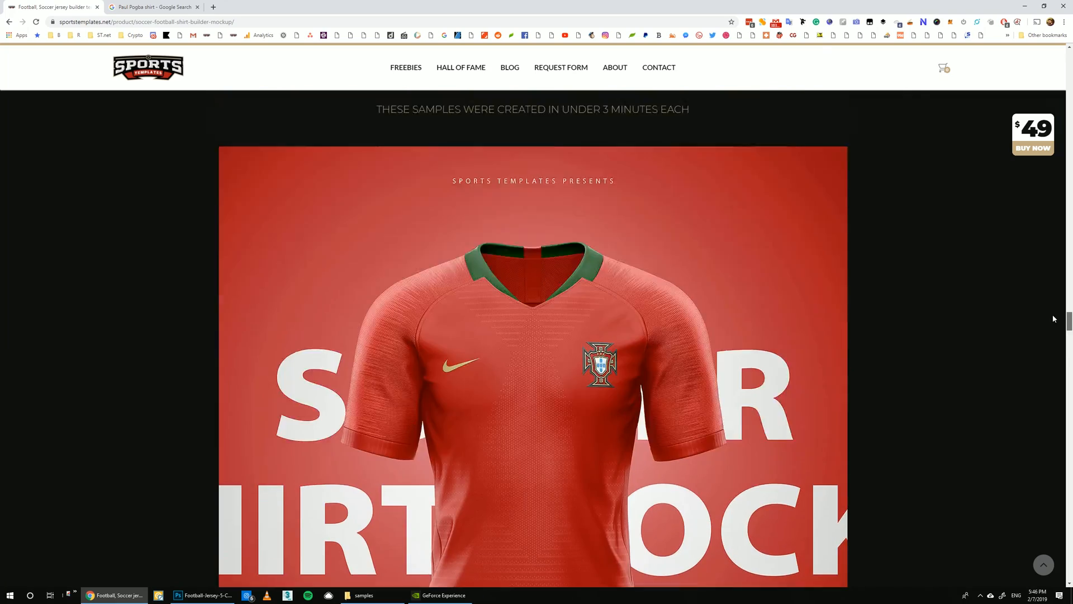
- Switch to Photoshop and show the Long Sleeves group instead of Short Sleeves in the front-view jersey mockup
scroll(817, 269, "down", 3)
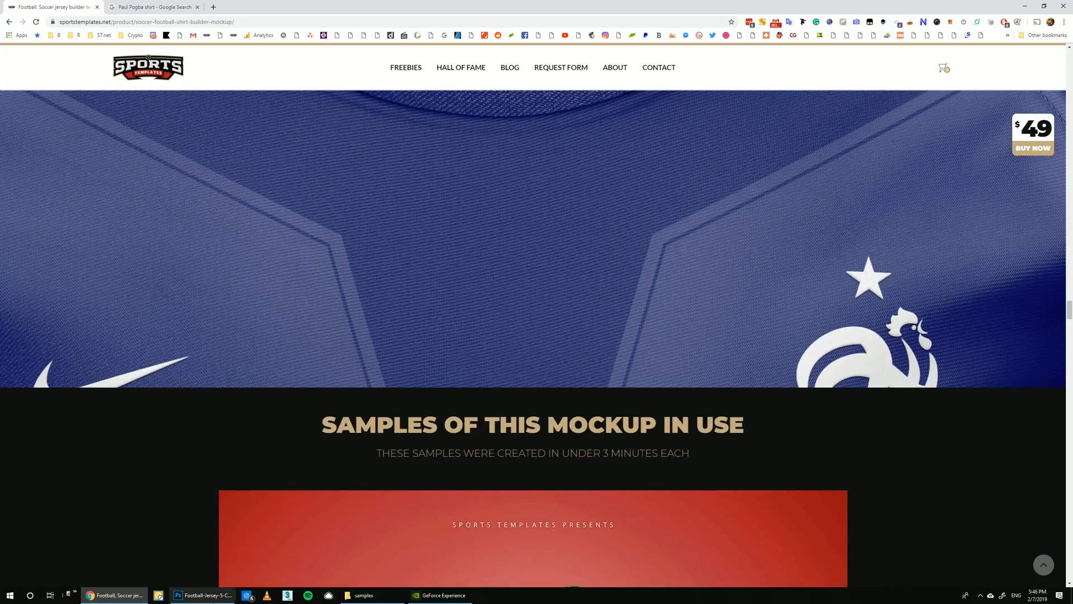
left_click(202, 594)
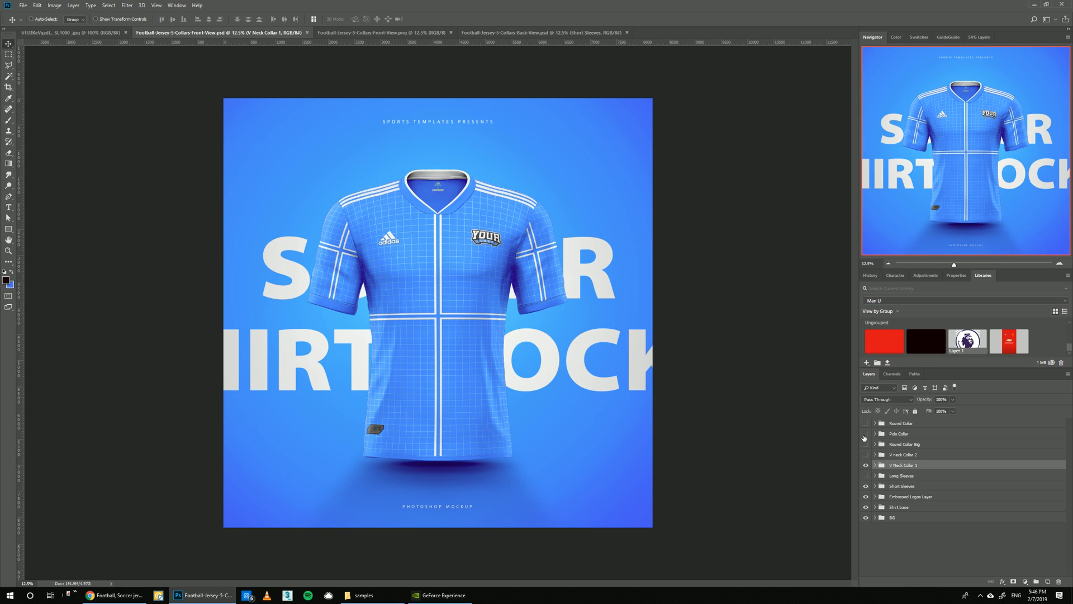
left_click(866, 486)
left_click(866, 476)
left_click(866, 476)
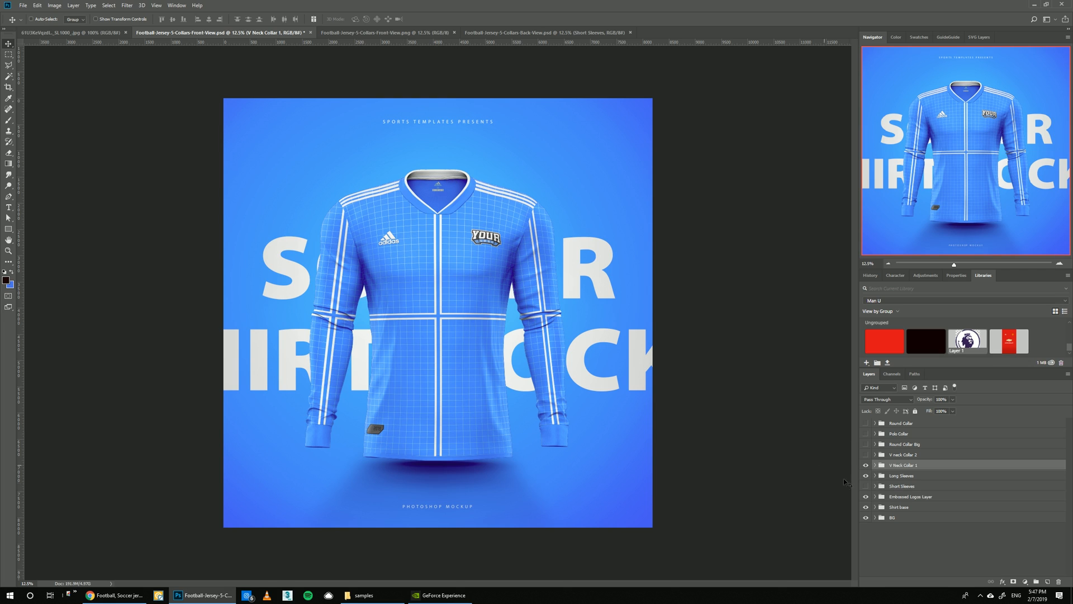
- Preview the V-neck Collar 2, Round Collar Big, Polo Collar and Round Collar variants on the front-view jersey
left_click(865, 466)
left_click(865, 455)
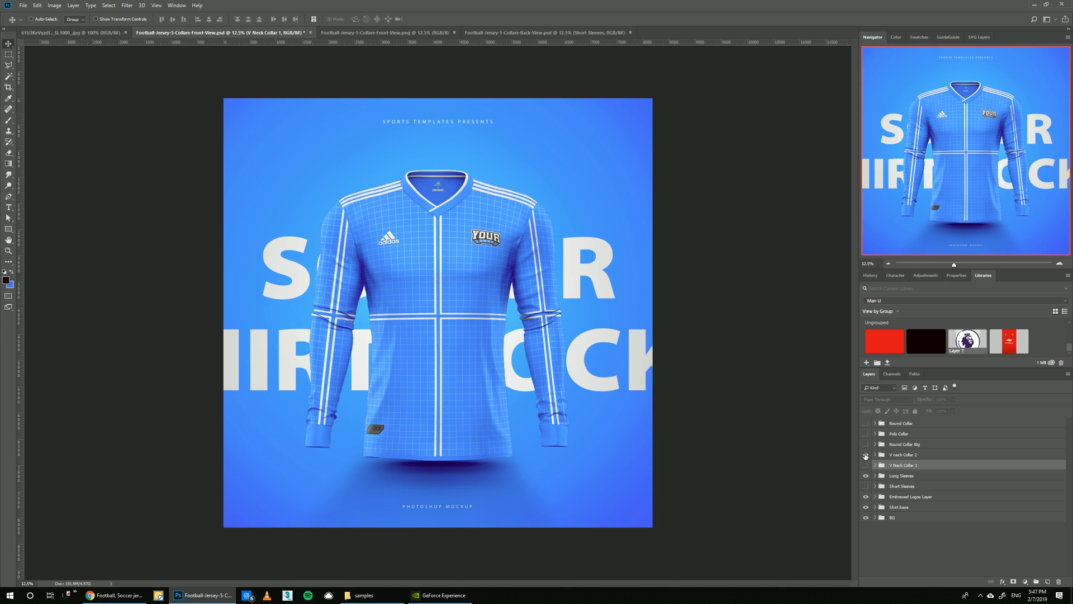
left_click(866, 455)
left_click(866, 444)
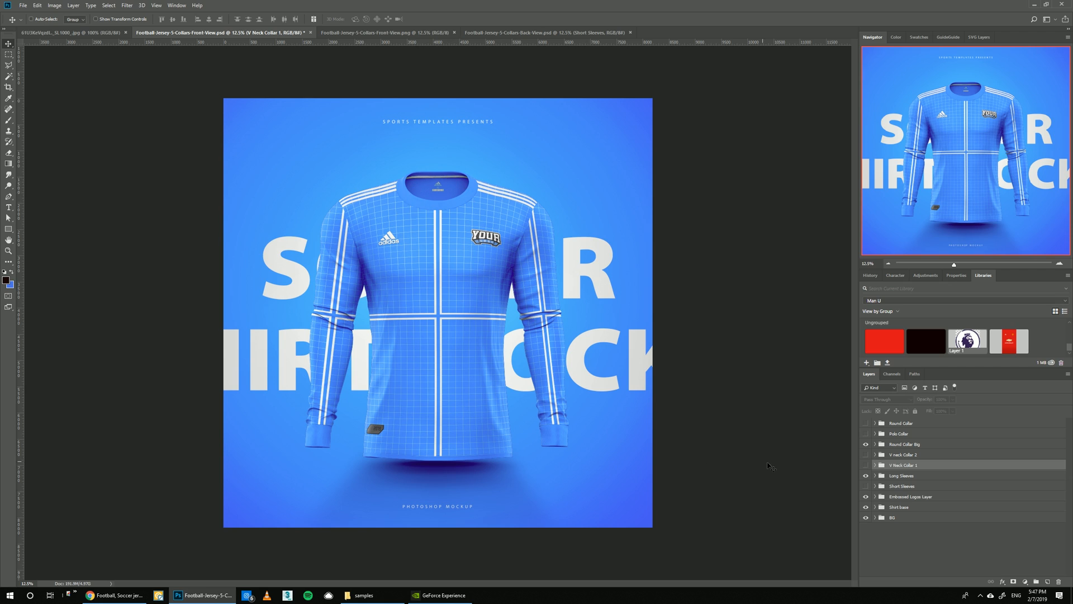
left_click(866, 444)
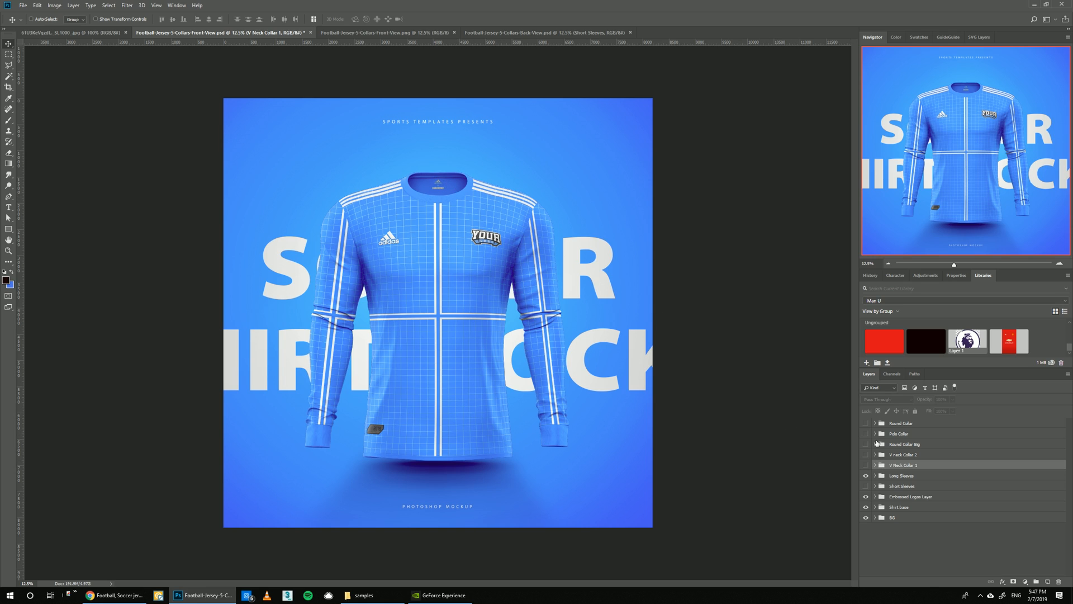
left_click(865, 434)
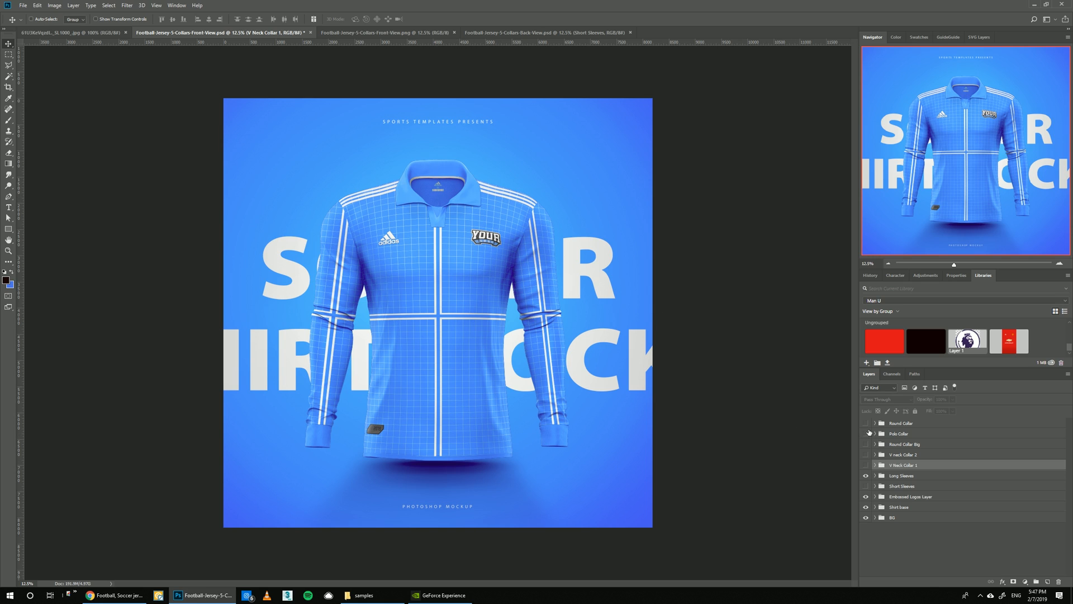
left_click(867, 434)
left_click(866, 423)
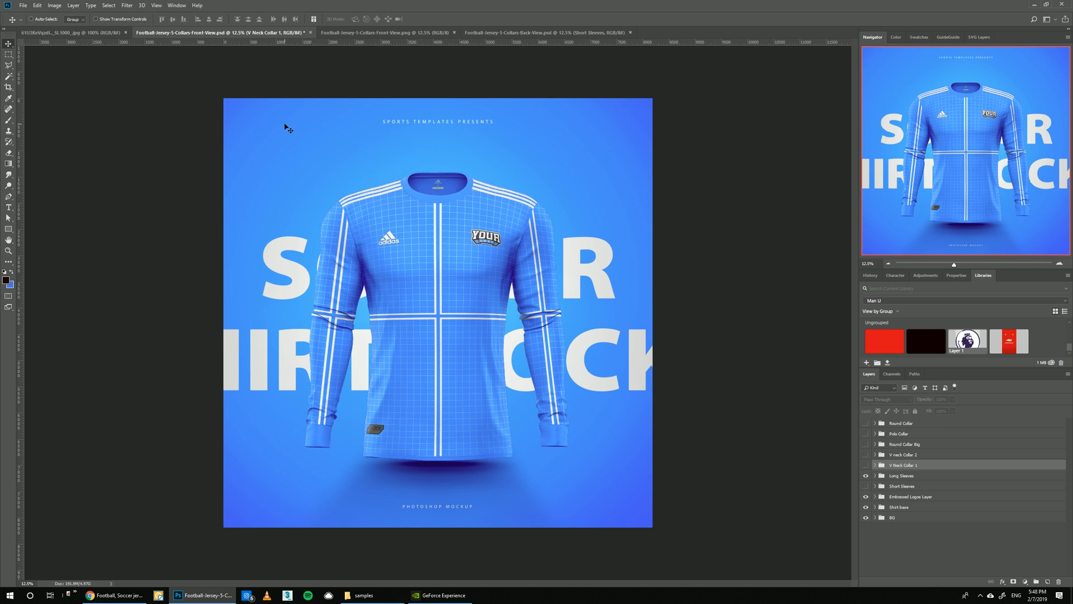
- Hide the Short Sleeves group and show Long Sleeves in the back-view jersey mockup
left_click(489, 31)
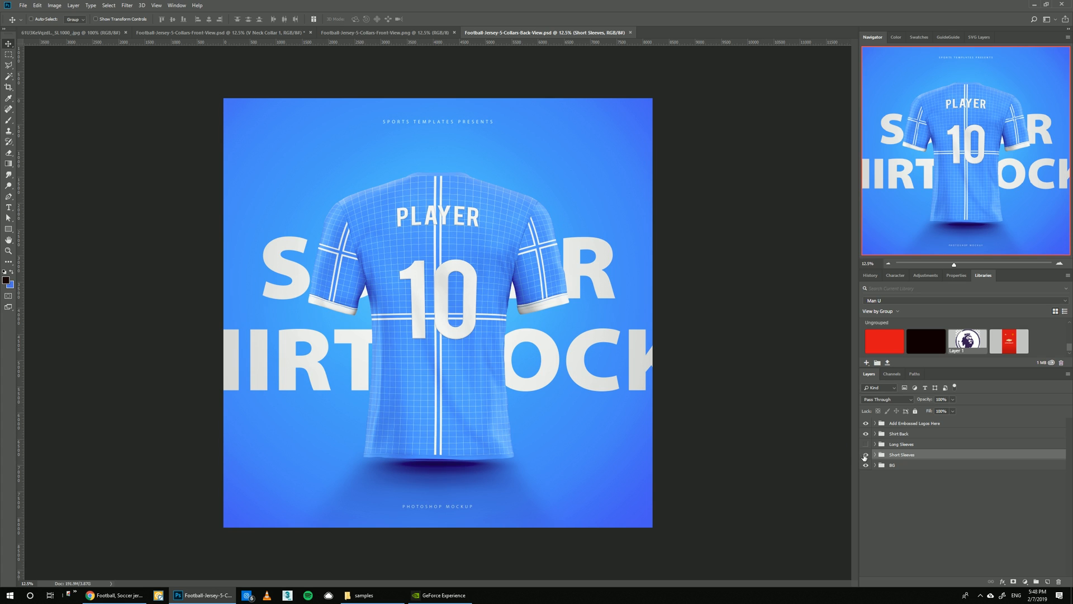
left_click(866, 455)
left_click(866, 444)
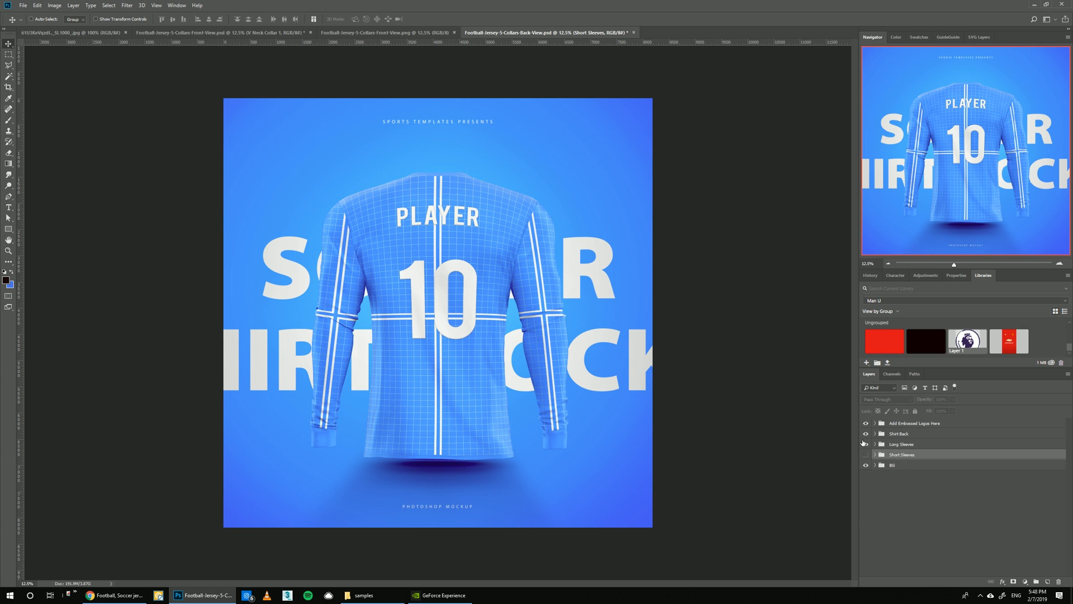
- Examine the Manchester United reference jersey image and return to the front-view mockup document
left_click(218, 33)
left_click(78, 32)
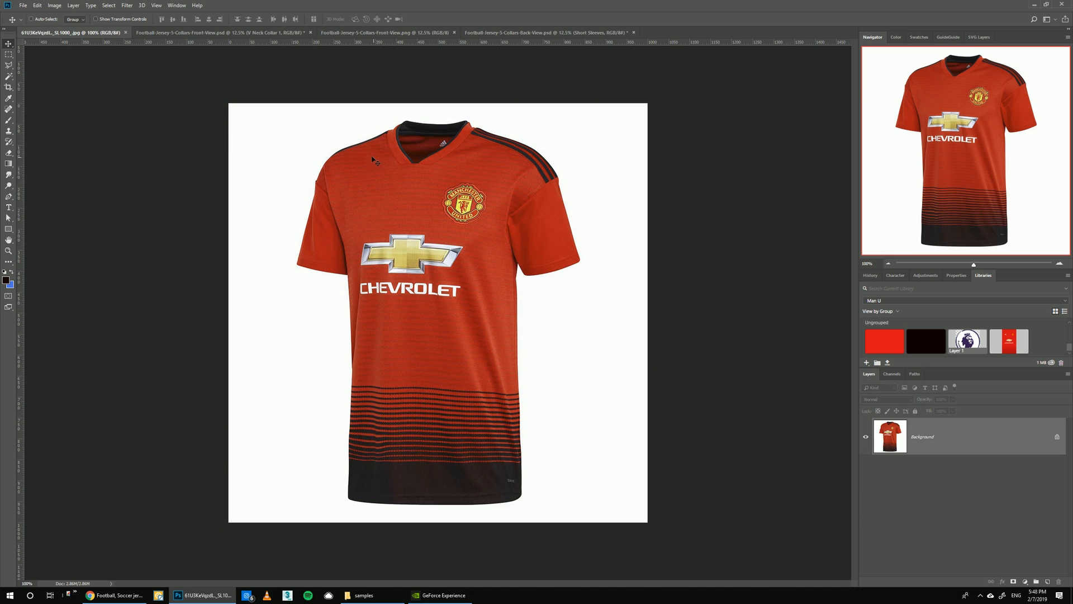
left_click(182, 33)
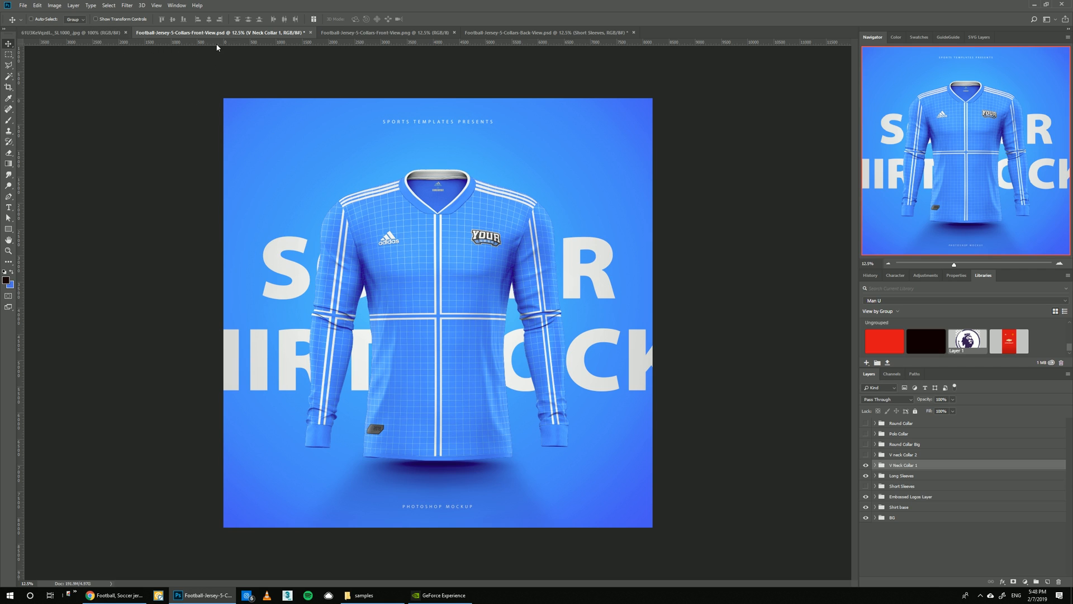
left_click(343, 32)
left_click(160, 33)
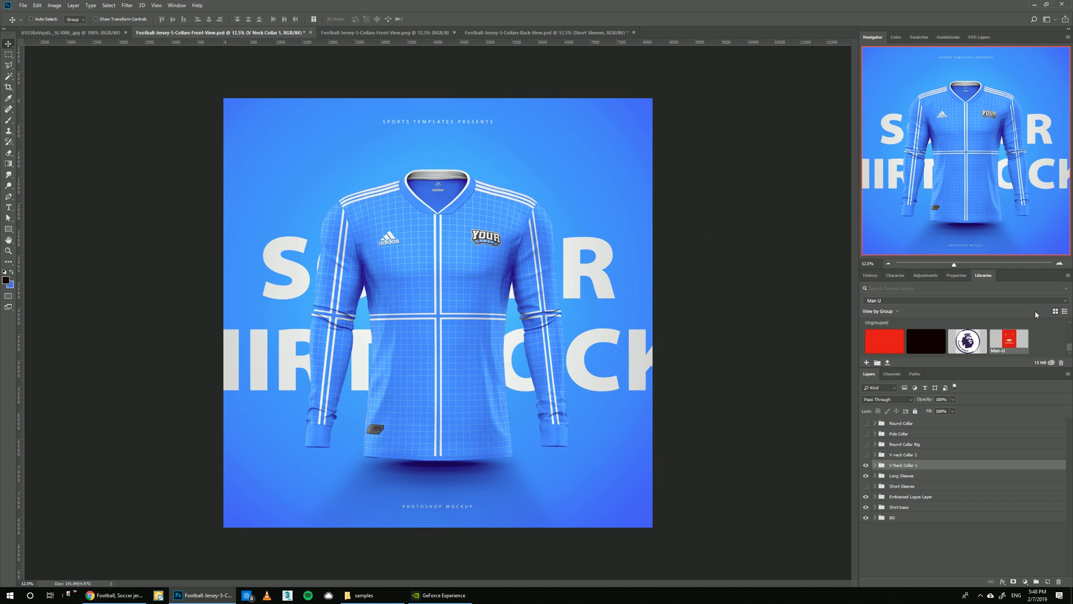
- Open the Man-U design from the library and the Add Main Design Here smart object in the shirt base's editable parts
double_click(1003, 343)
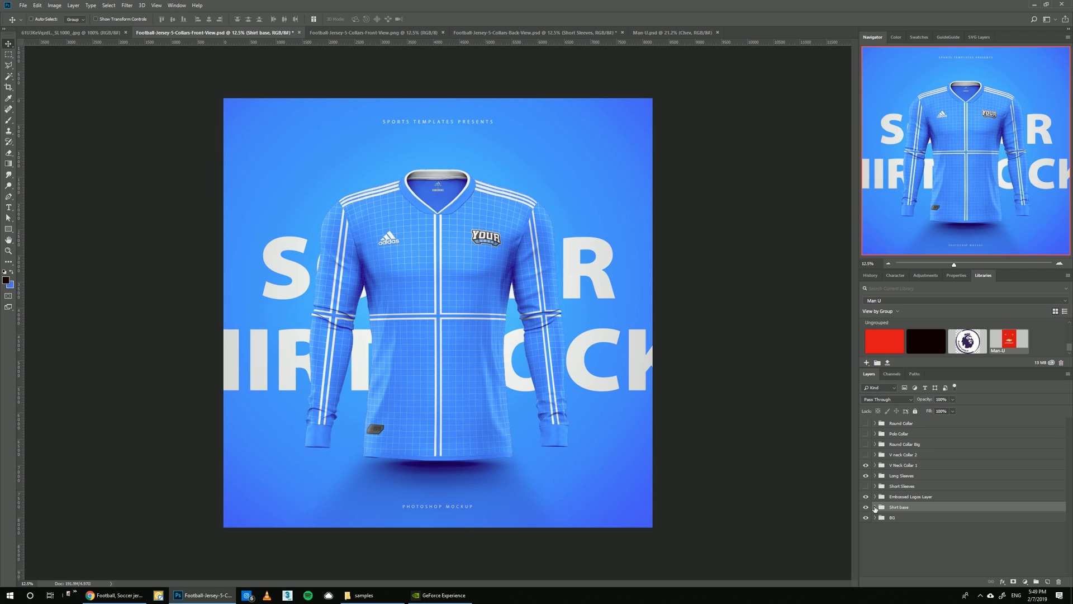
left_click(875, 507)
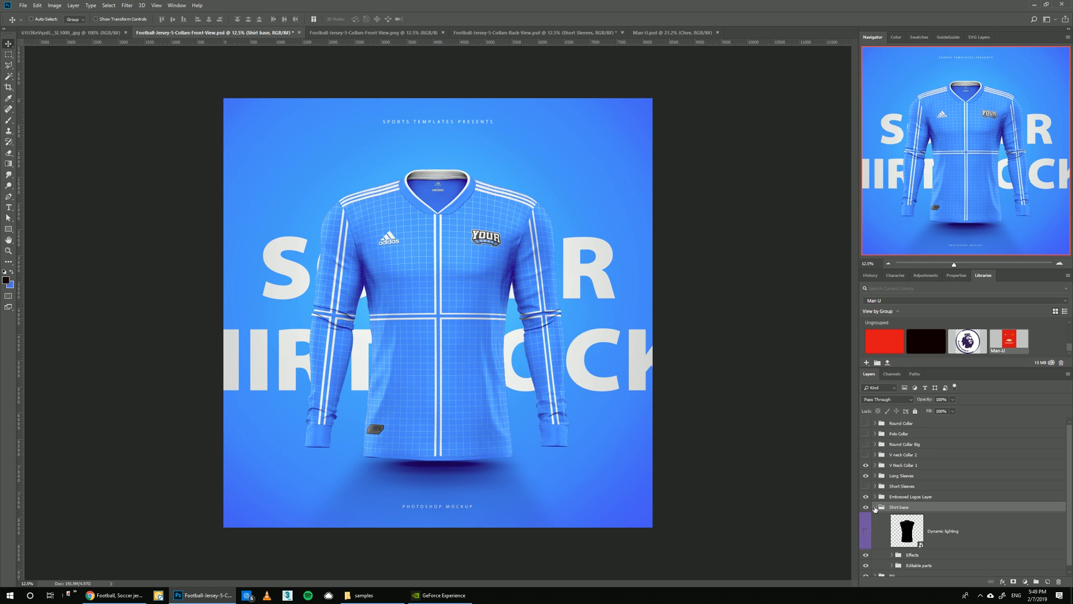
left_click(902, 561)
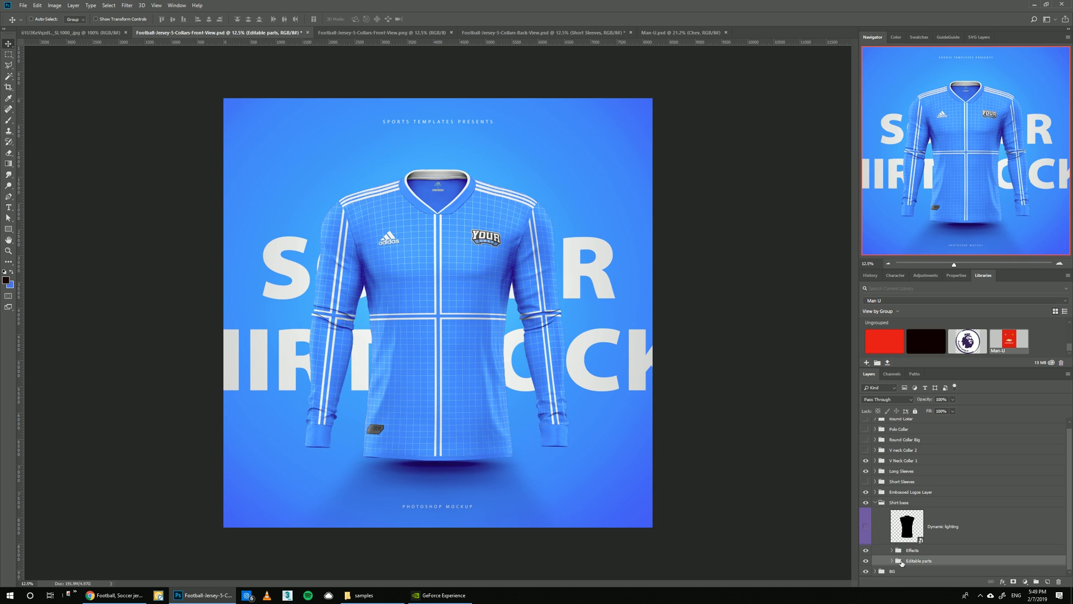
left_click(892, 561)
scroll(897, 561, "down", 3)
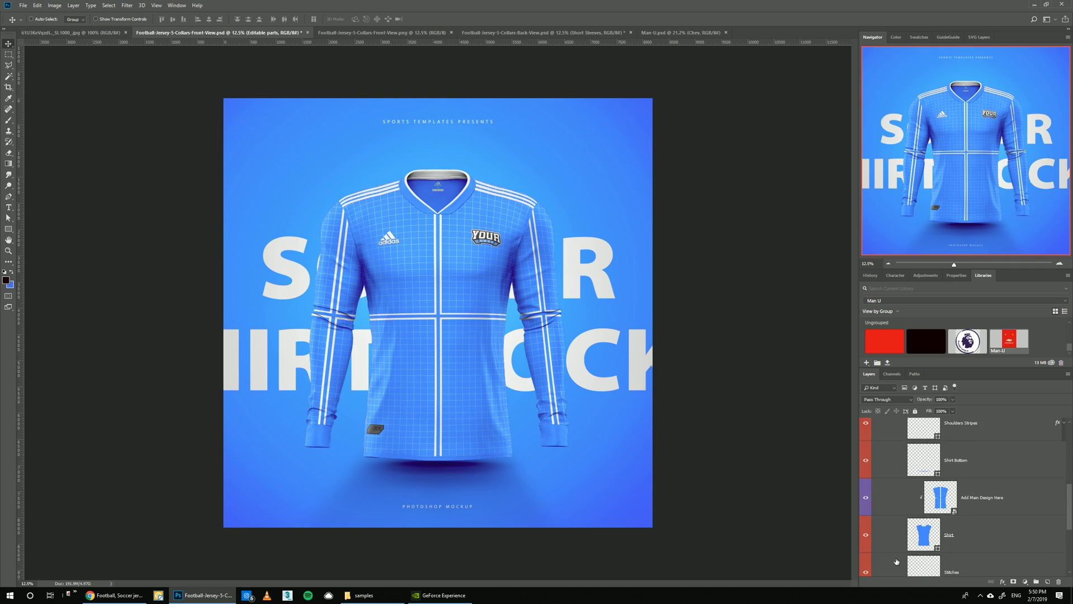
scroll(897, 561, "down", 1)
left_click(998, 471)
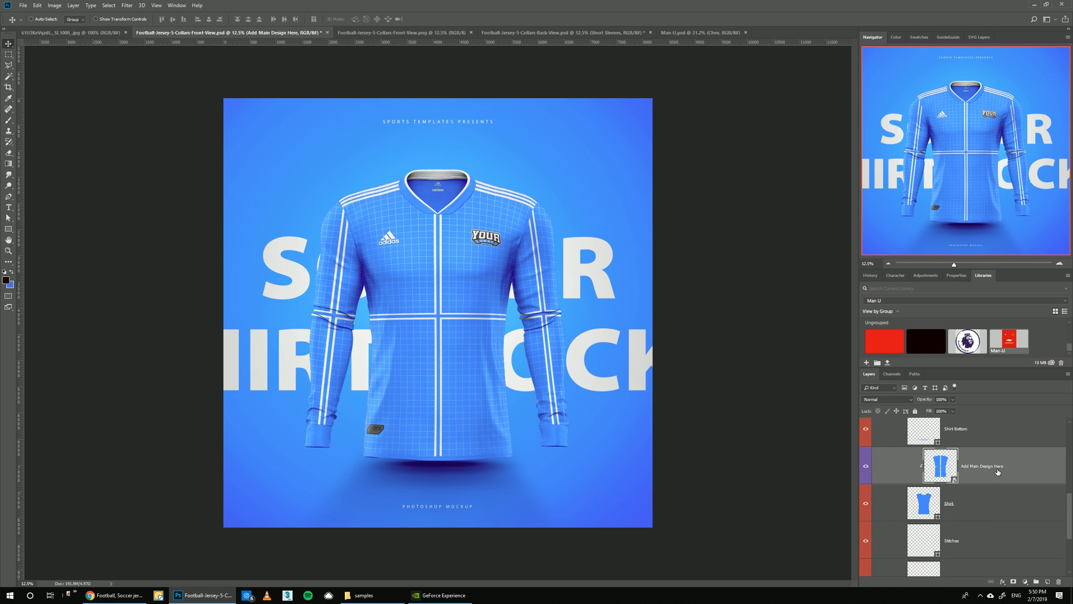
double_click(939, 465)
- Copy the Stripes layer from Man-U.psd into the shirt design smart object and hide its Grid layer
left_click(659, 32)
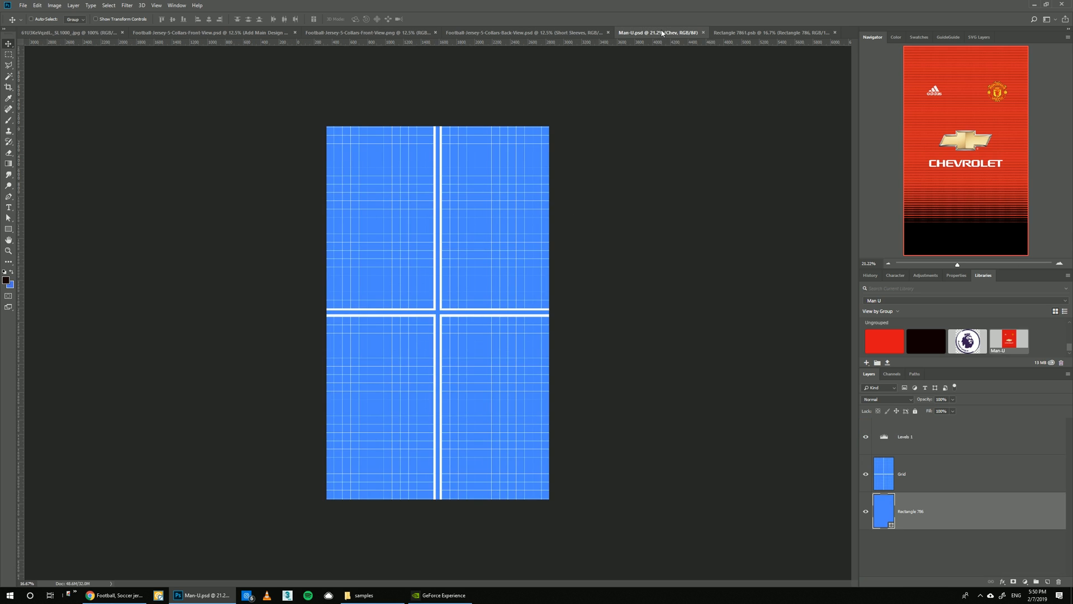
scroll(914, 533, "down", 1)
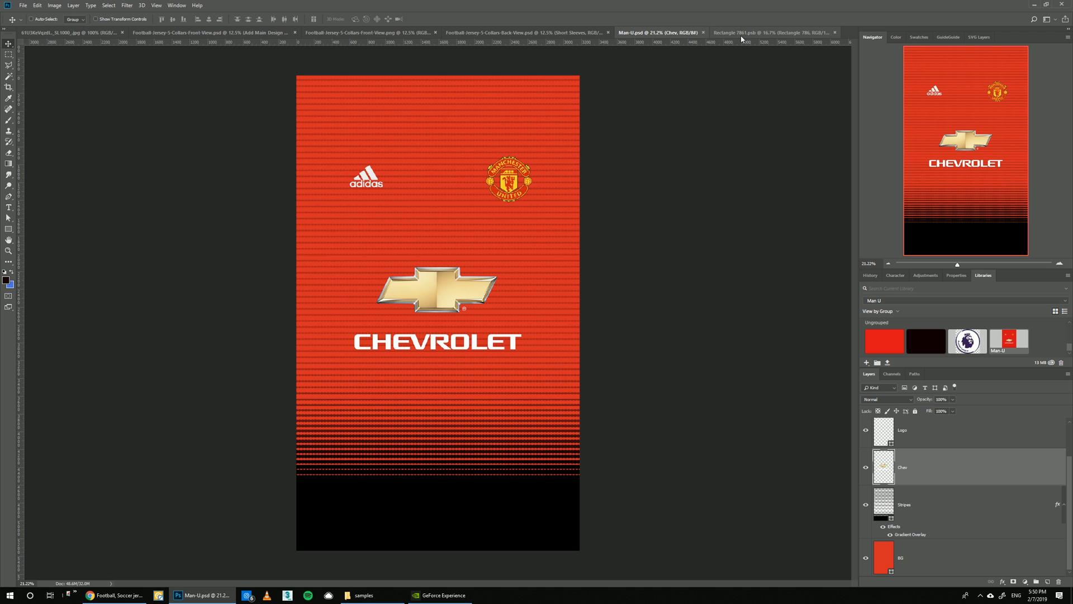
left_click(926, 508)
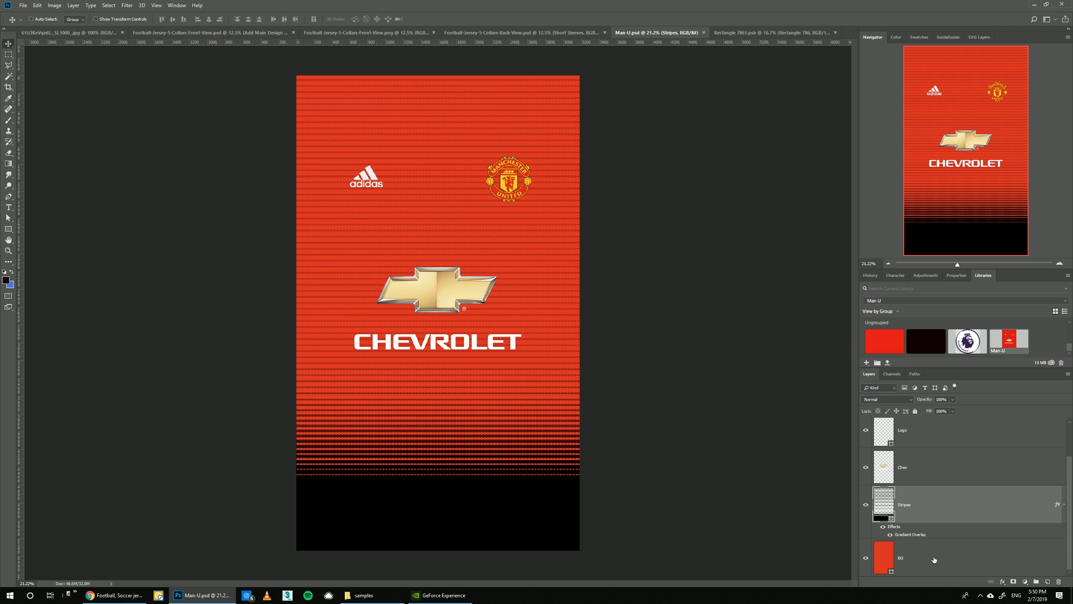
left_click_drag(771, 32, 239, 128)
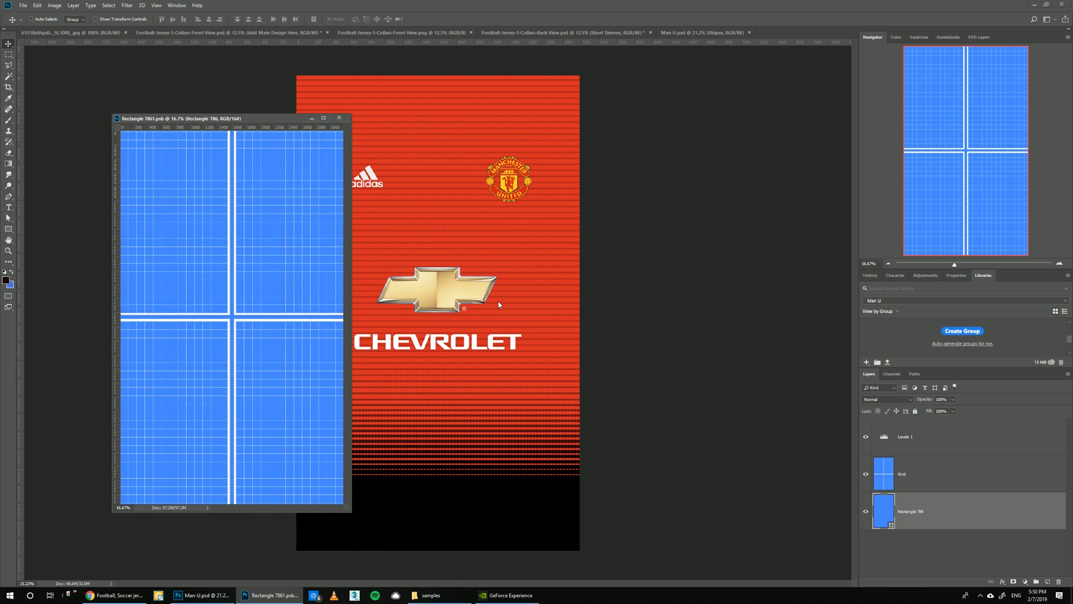
left_click(497, 297)
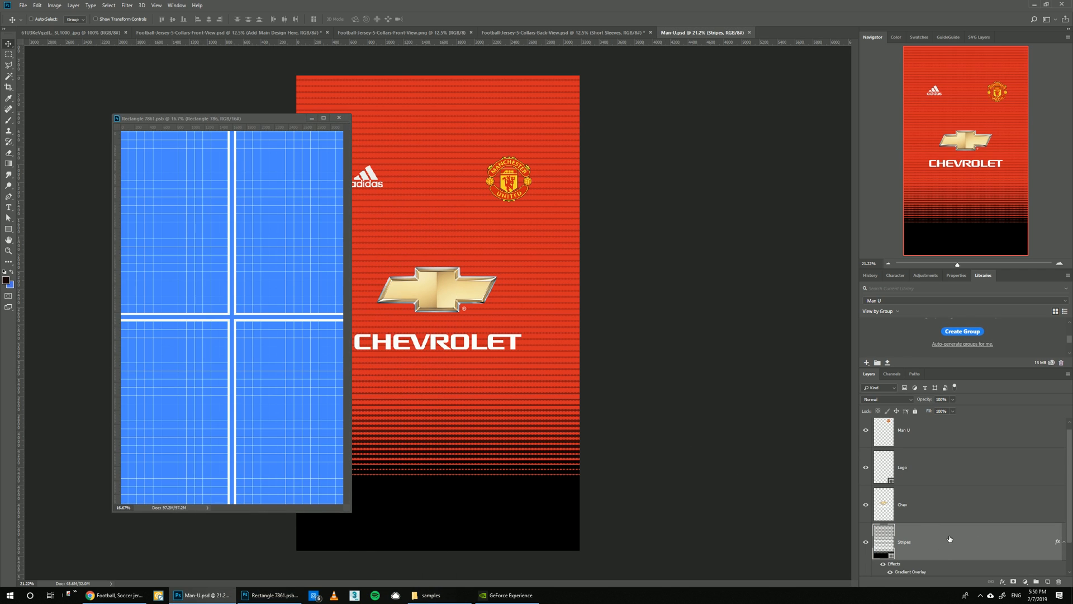
left_click_drag(943, 540, 269, 396)
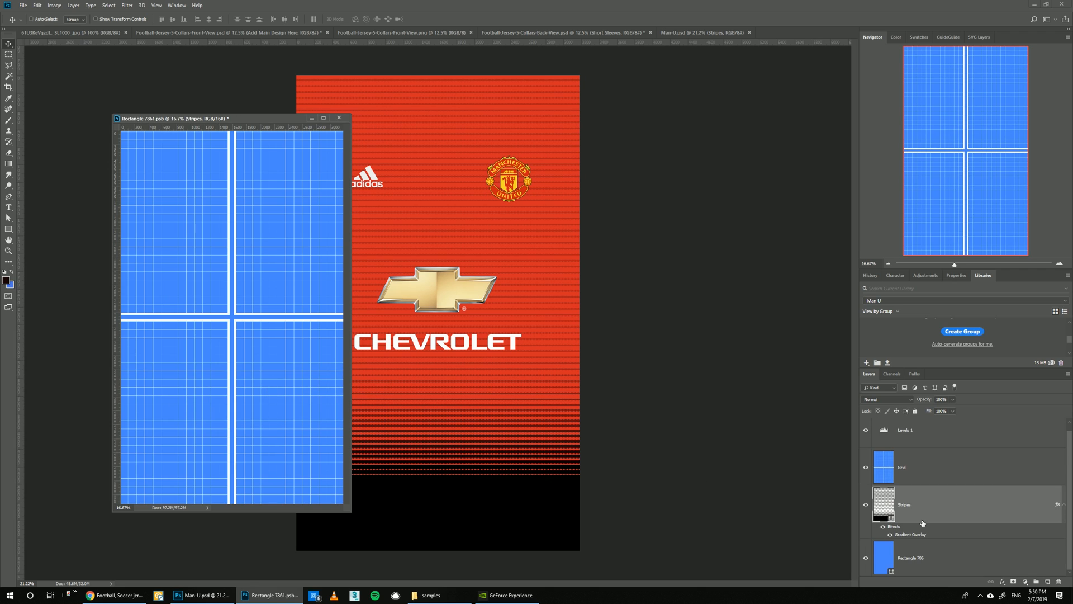
left_click(866, 468)
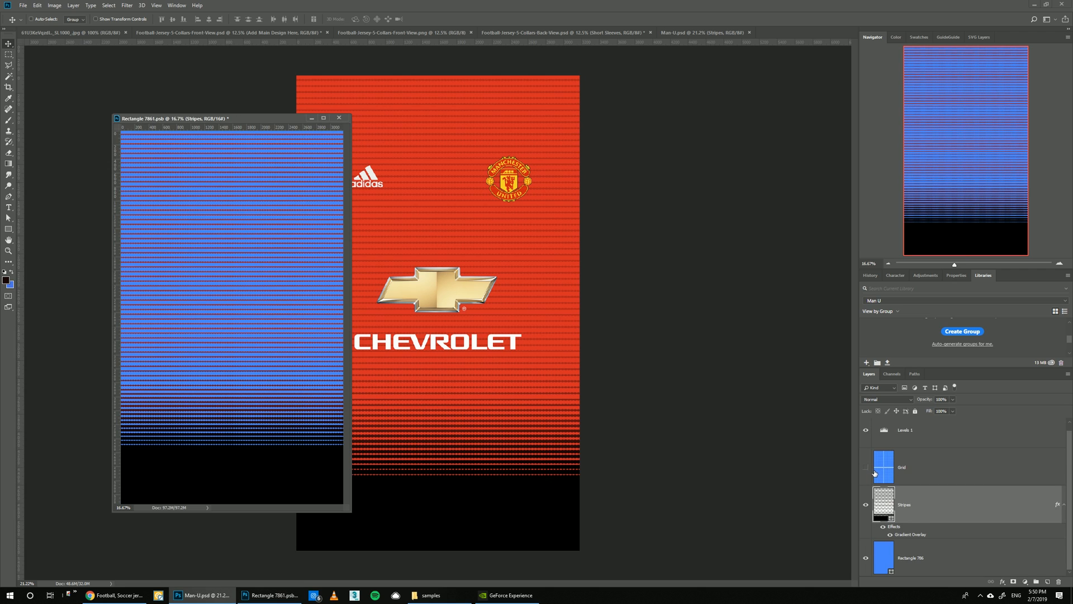
- Recolour the Rectangle 786 background with the red sampled from the Man-U design, and close the smart object with its changes saved
left_click(879, 554)
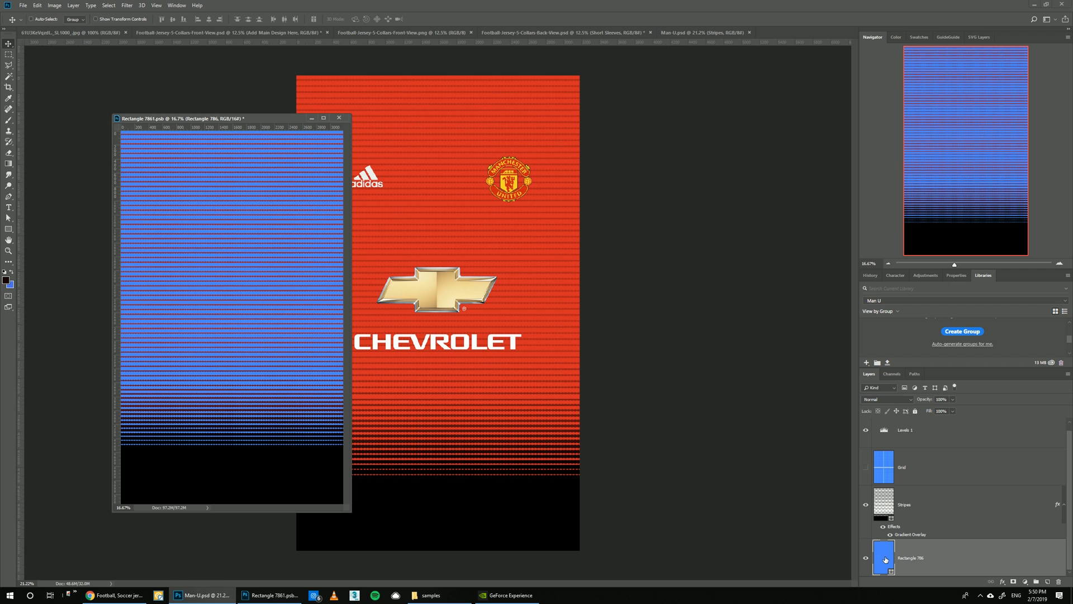
double_click(885, 556)
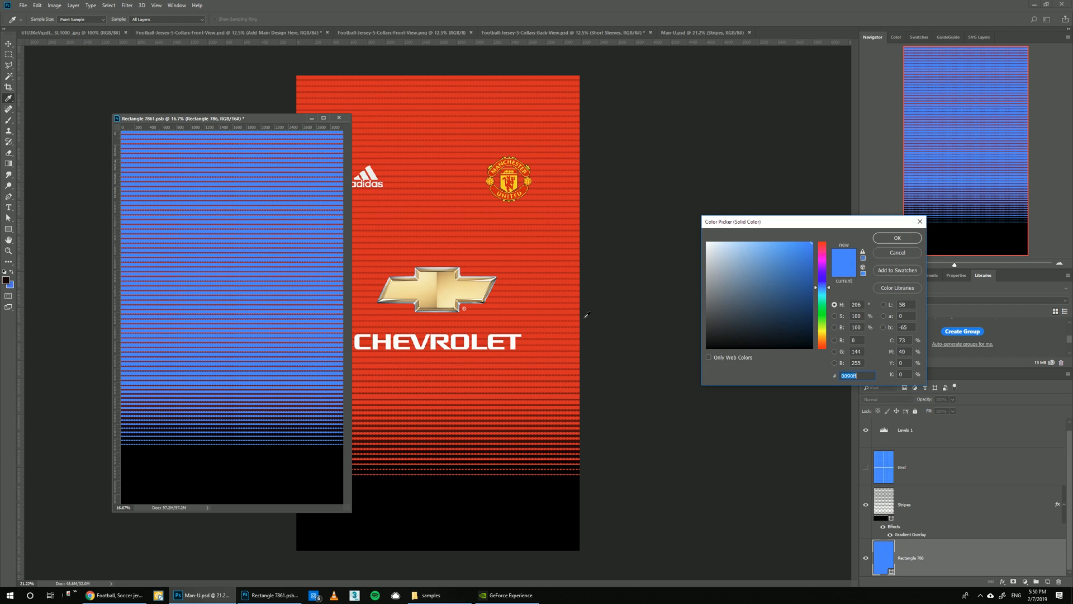
left_click(527, 255)
left_click(897, 237)
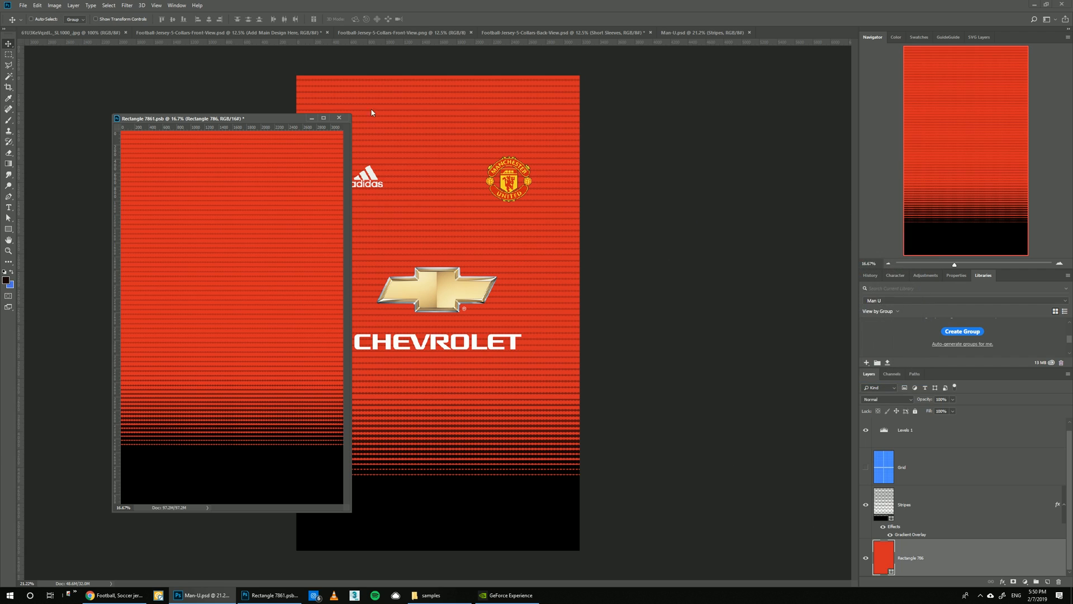
left_click(339, 117)
left_click(497, 217)
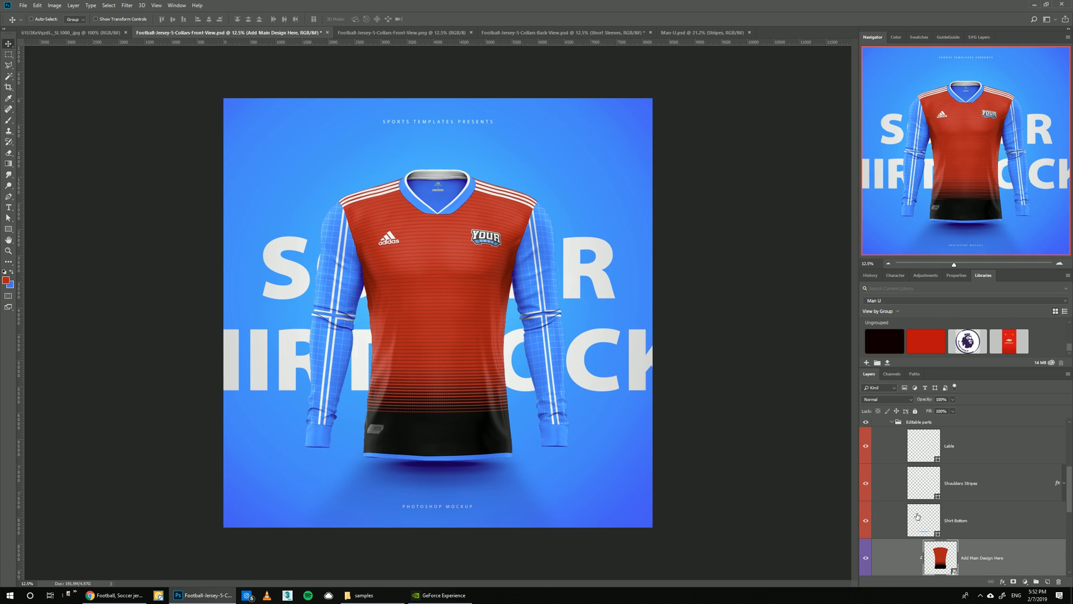
- Fill the Shoulders Stripes layer of the shirt base with the near-black colour from the library
scroll(890, 491, "up", 2)
scroll(890, 491, "up", 1)
scroll(890, 491, "down", 1)
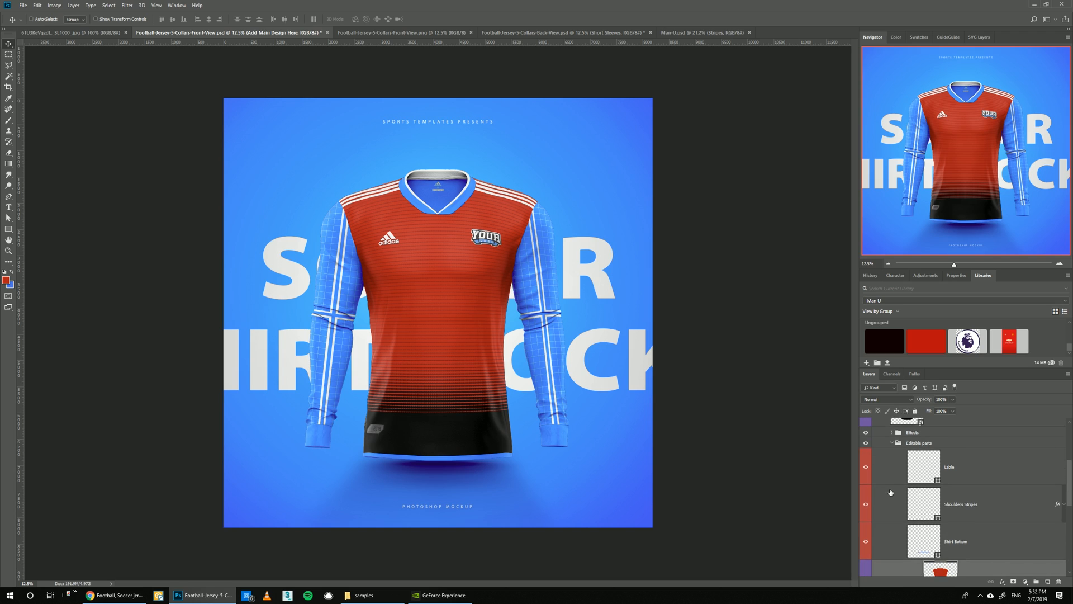
left_click(887, 505)
left_click(866, 509)
left_click(866, 509)
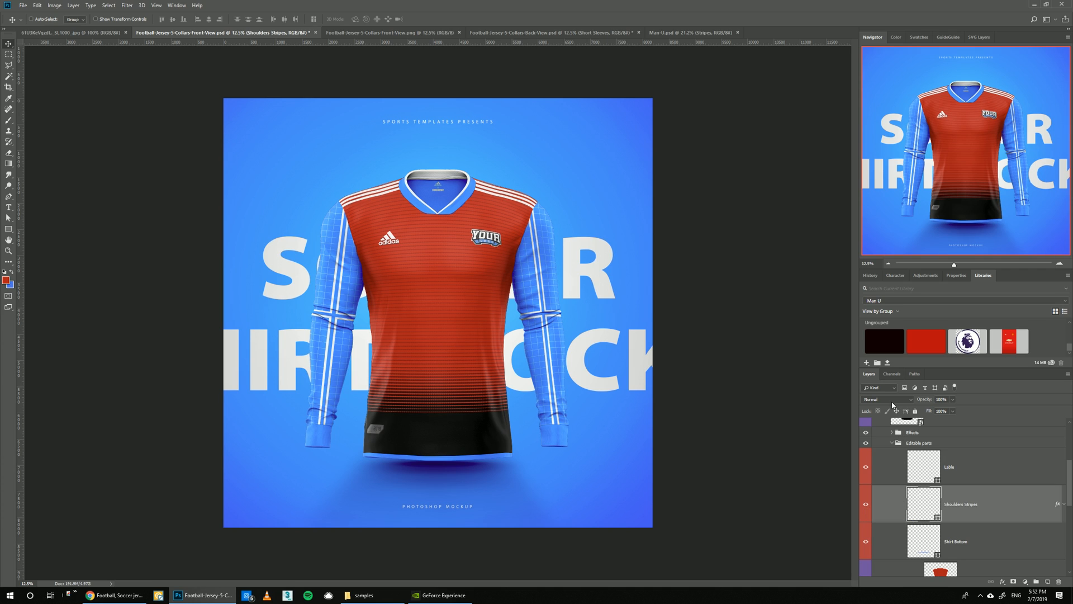
left_click(884, 341)
key("alt+shift+BackSpace")
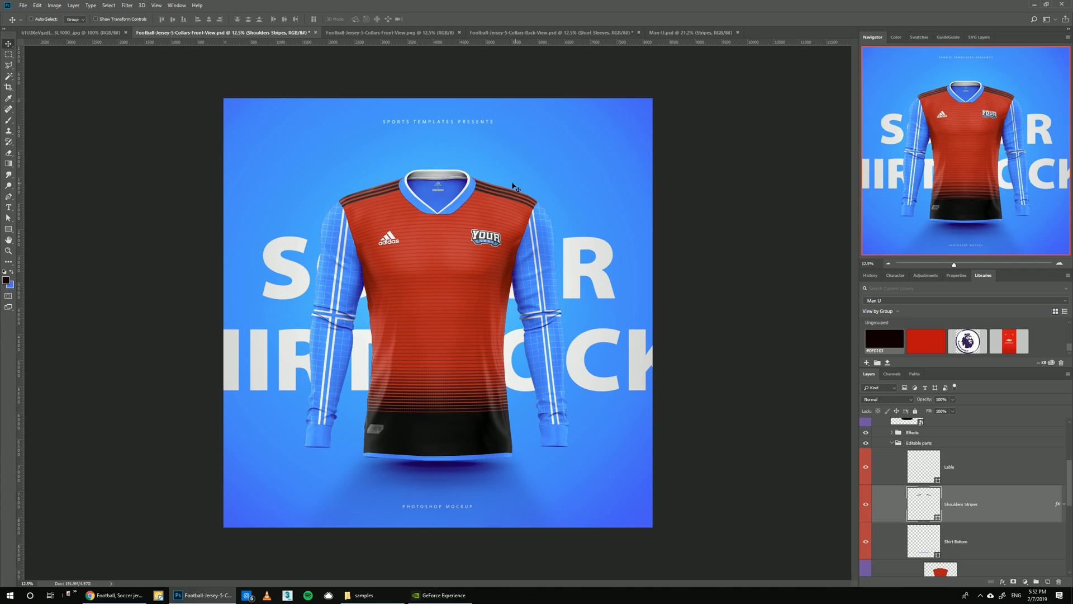
- Open the Add you logos Here smart object from the Embossed Logos Layer group, collapsing the shirt base's editable parts
left_click(892, 443)
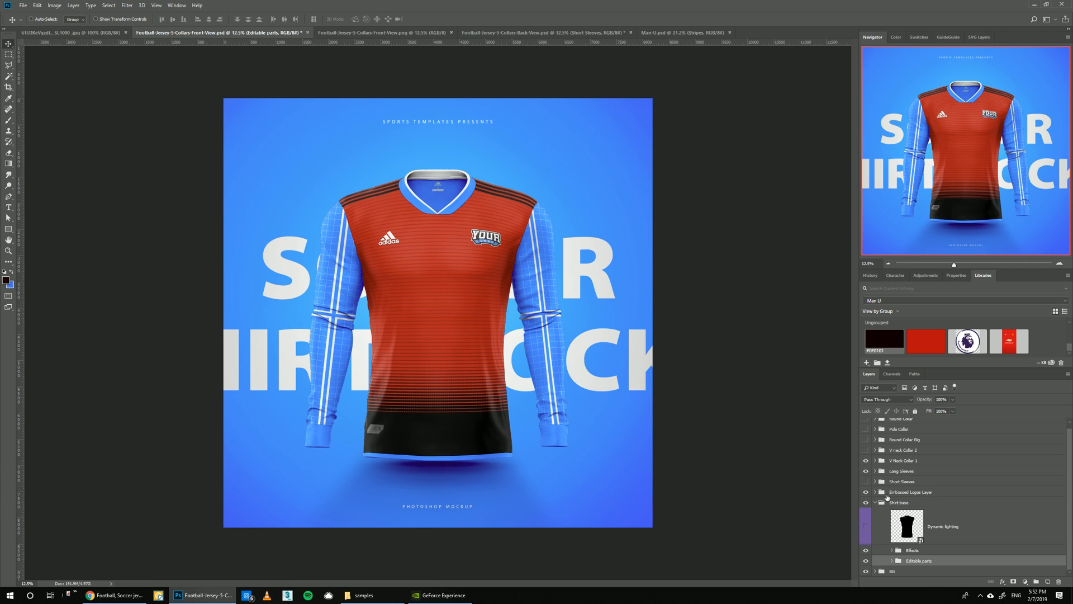
left_click(887, 494)
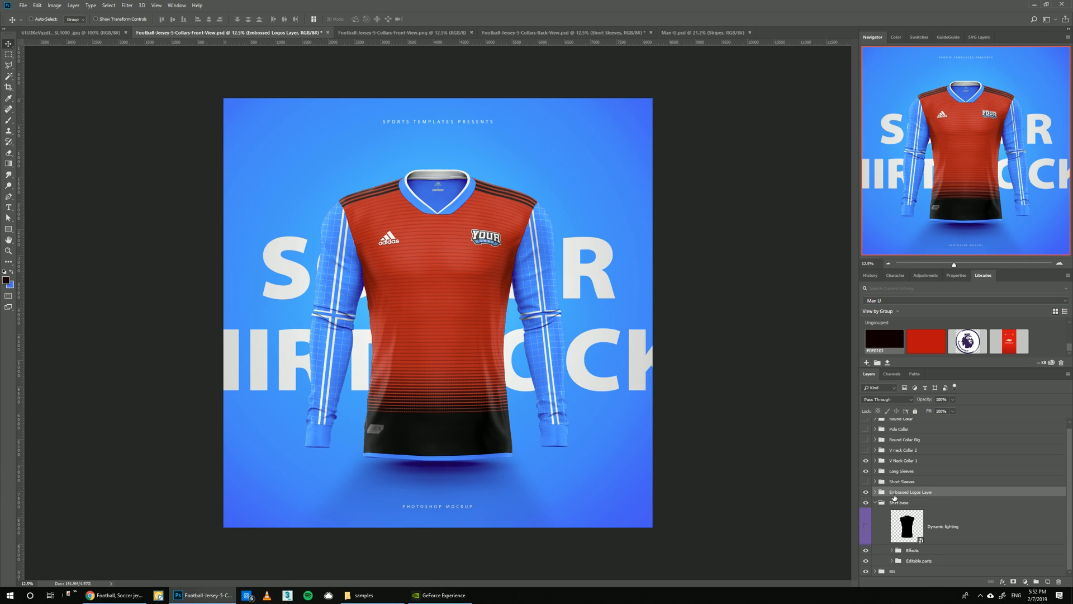
left_click(875, 492)
scroll(929, 501, "down", 4)
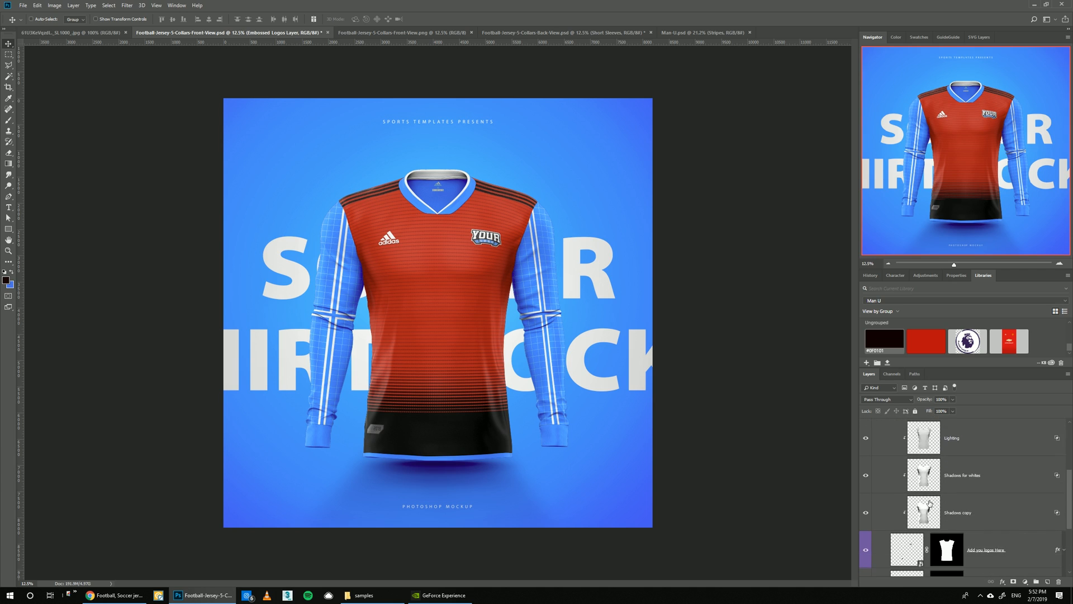
scroll(929, 501, "down", 1)
left_click(982, 511)
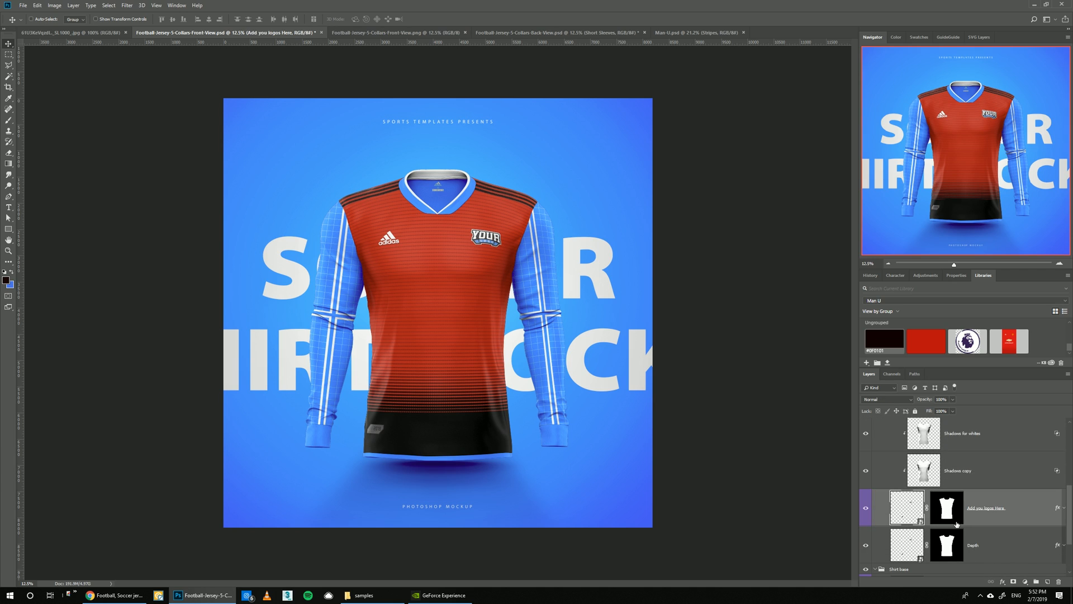
double_click(901, 512)
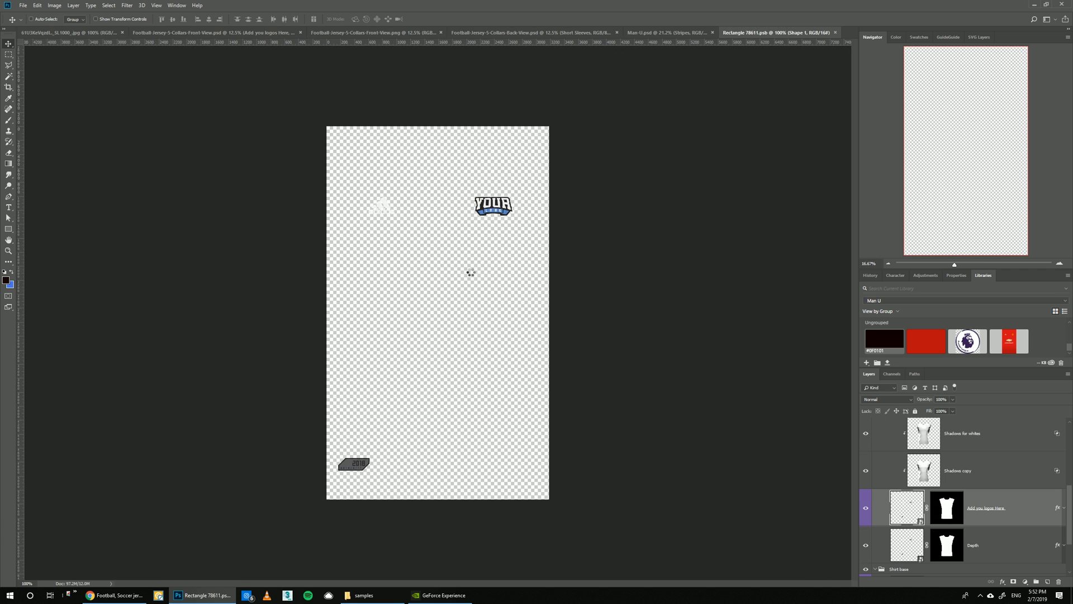
- Copy the Man U crest layer from Man-U.psd into the logos smart object, placing it over the placeholder chest logo
left_click_drag(671, 32, 91, 129)
left_click(902, 440)
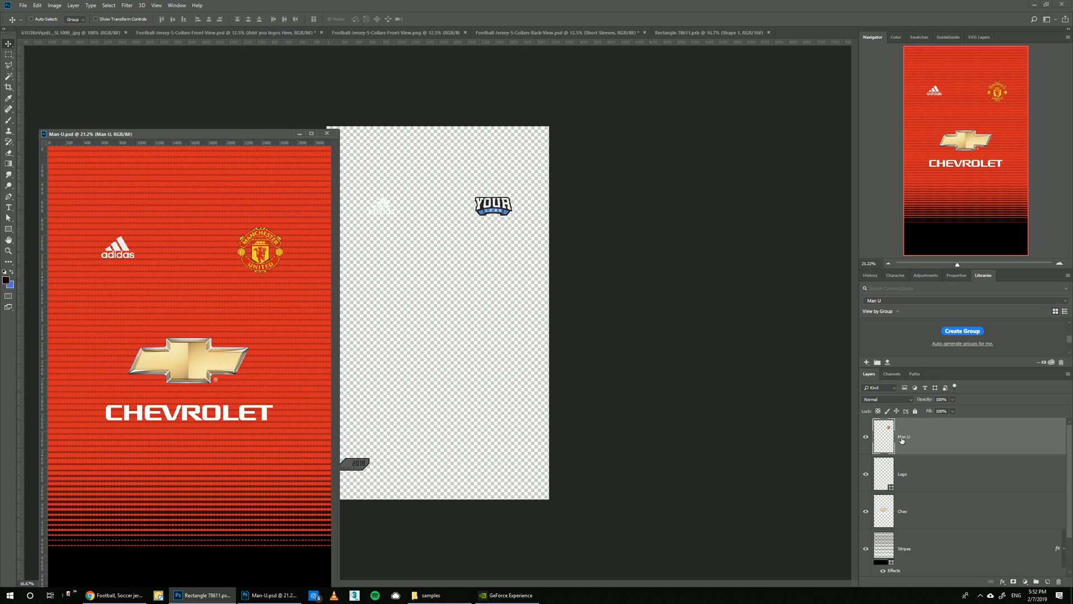
left_click_drag(925, 434, 469, 209)
left_click(532, 226)
left_click_drag(532, 225, 532, 226)
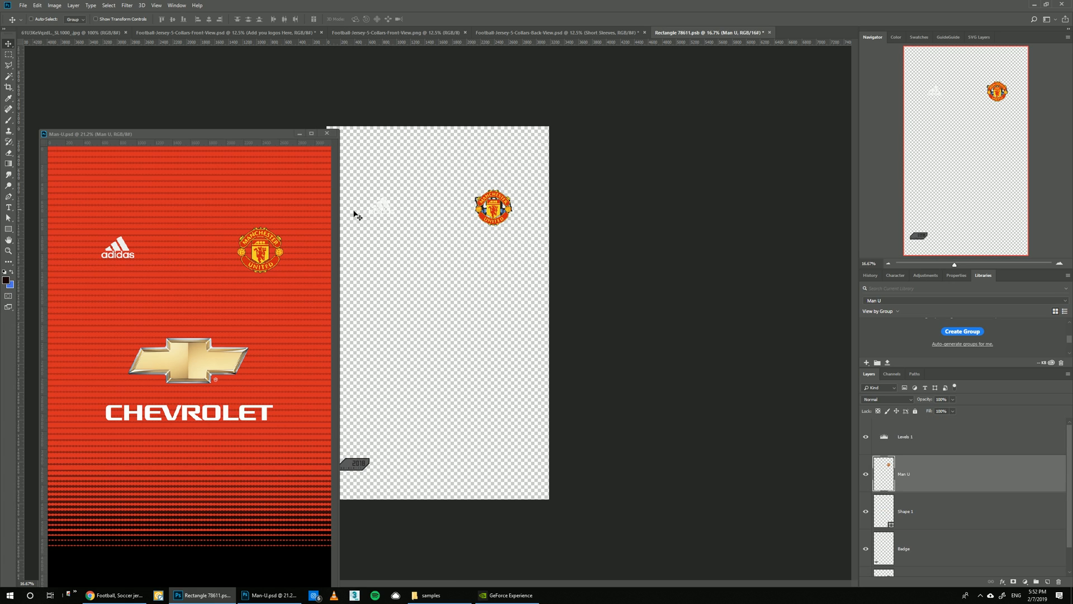
- Copy the Chev sponsor layer from Man-U.psd into the logos smart object, centred below the chest logos with the guides as reference
left_click(217, 379)
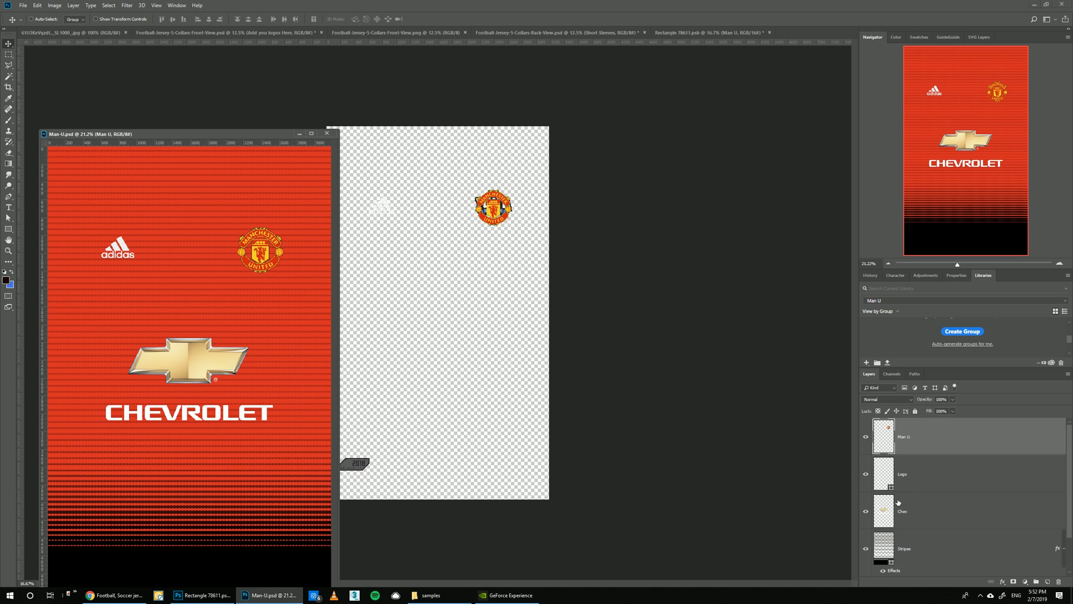
left_click(904, 509)
left_click_drag(905, 510, 408, 280)
left_click(526, 221)
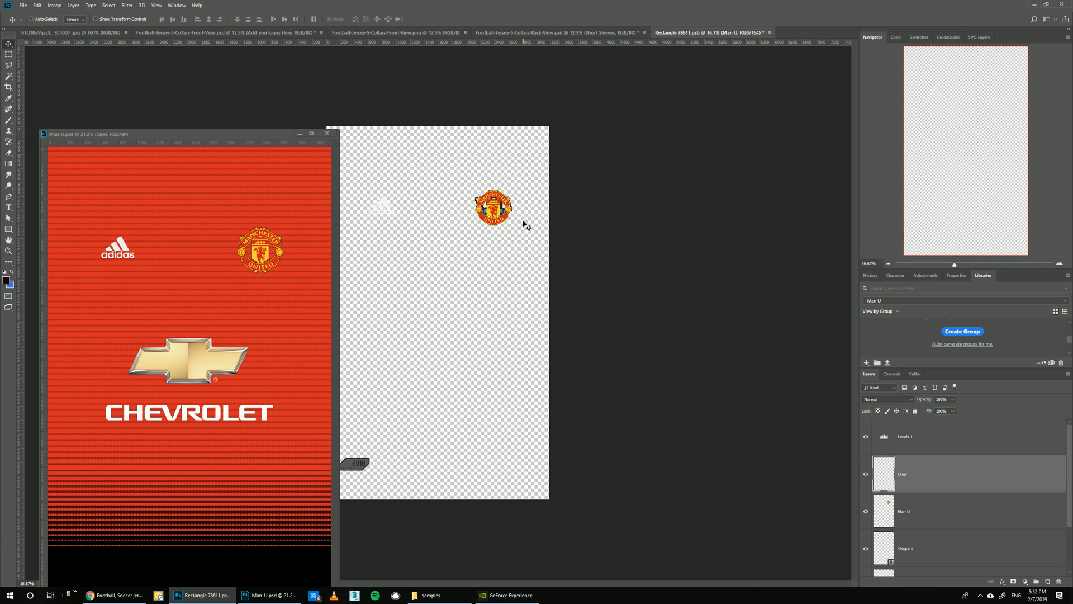
left_click(157, 5)
left_click(190, 141)
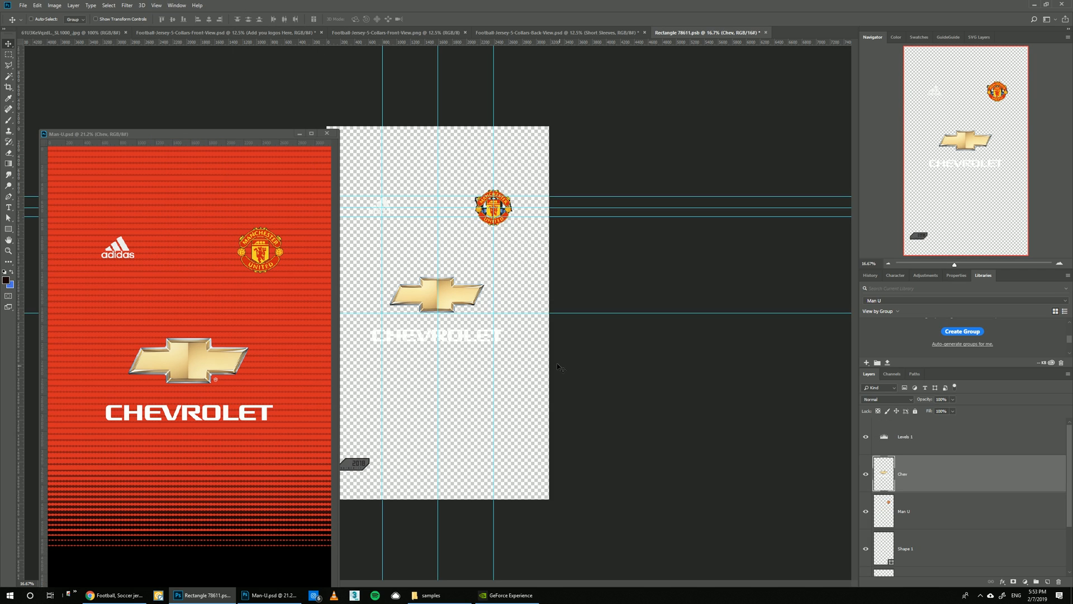
key("ctrl+t")
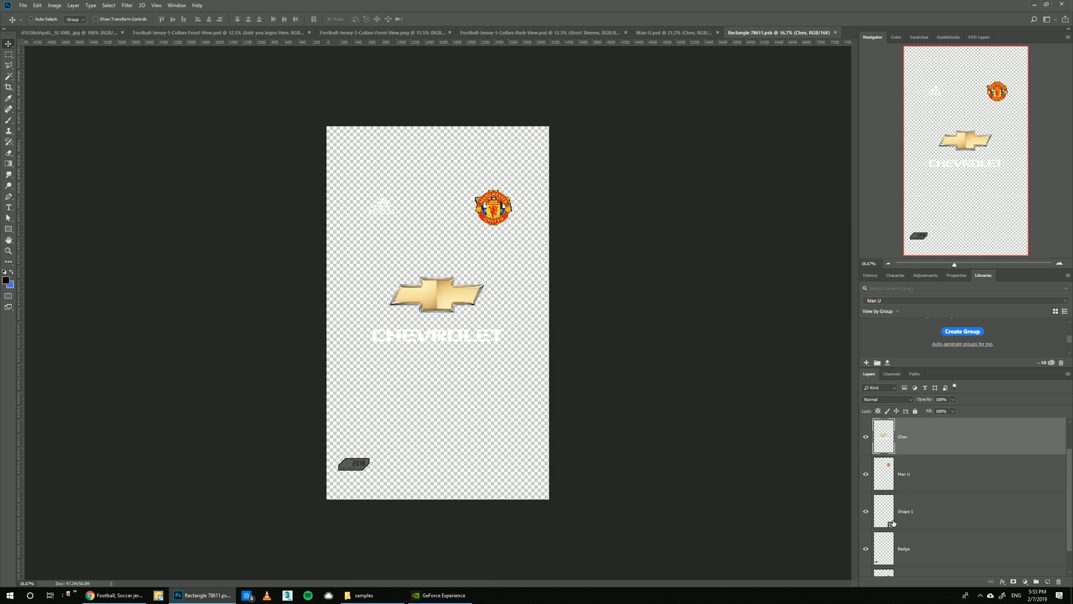
- Hide the Your logo placeholder layer and close the logos smart object with its changes saved
scroll(892, 528, "down", 2)
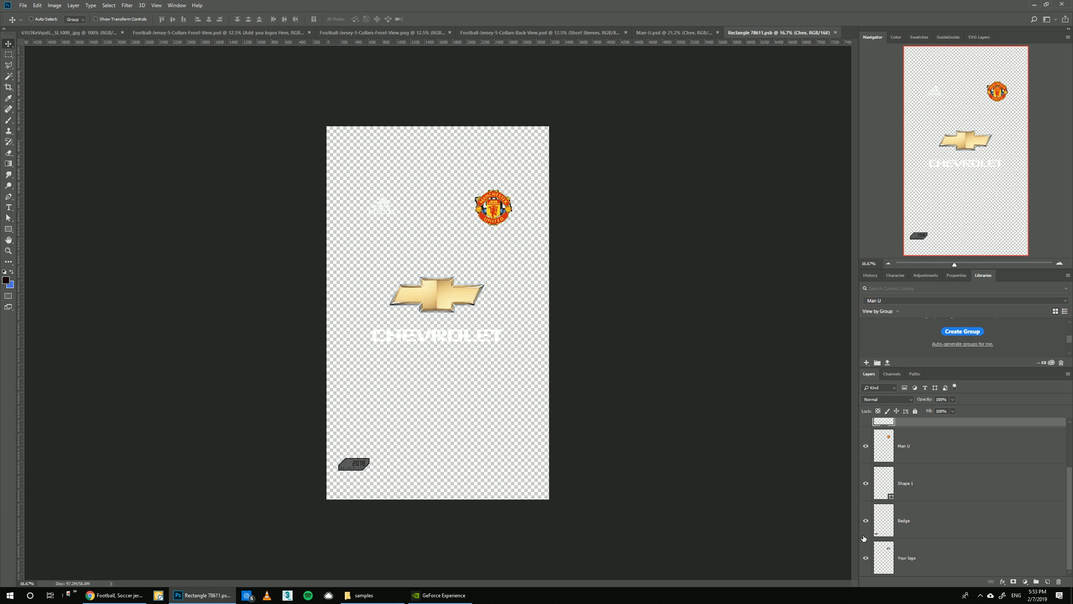
left_click(864, 556)
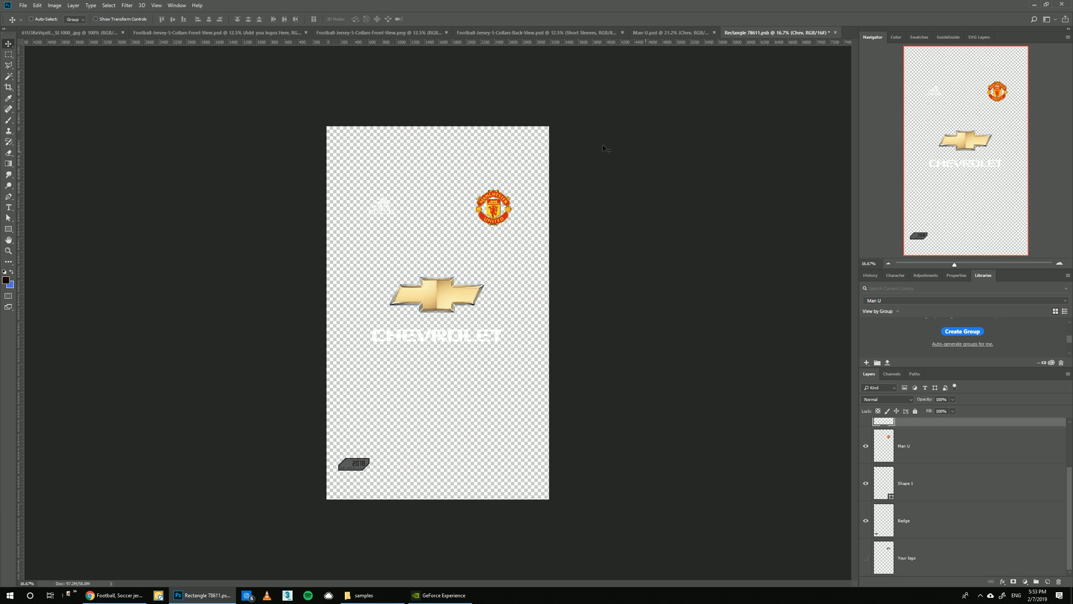
left_click(835, 32)
- Examine the Chevrolet logo and the club crest on the shirt at 100% zoom, and return to the full mockup view
left_click(156, 5)
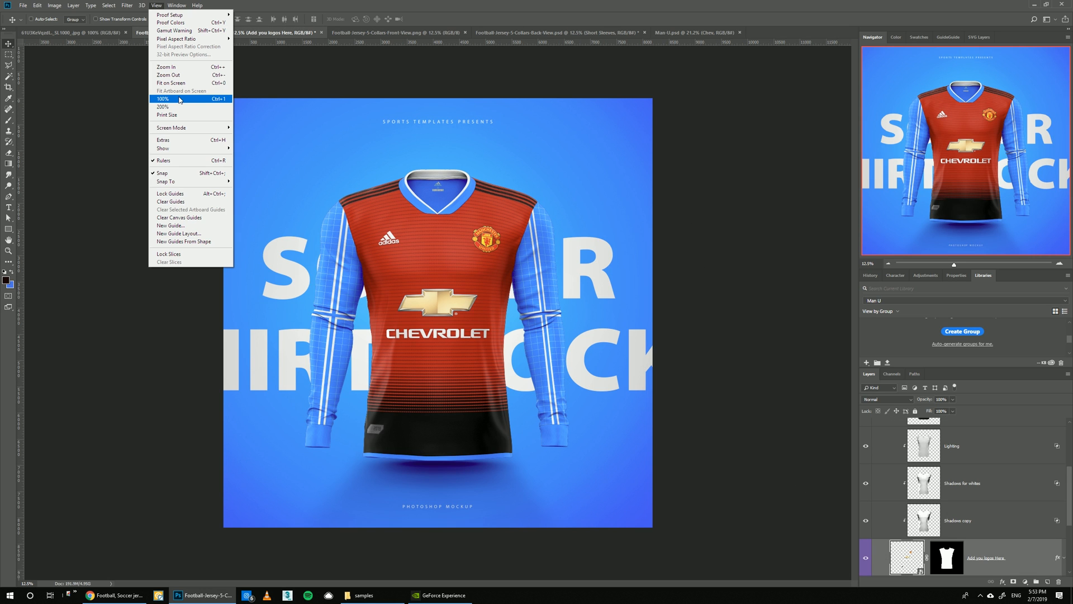
left_click(180, 100)
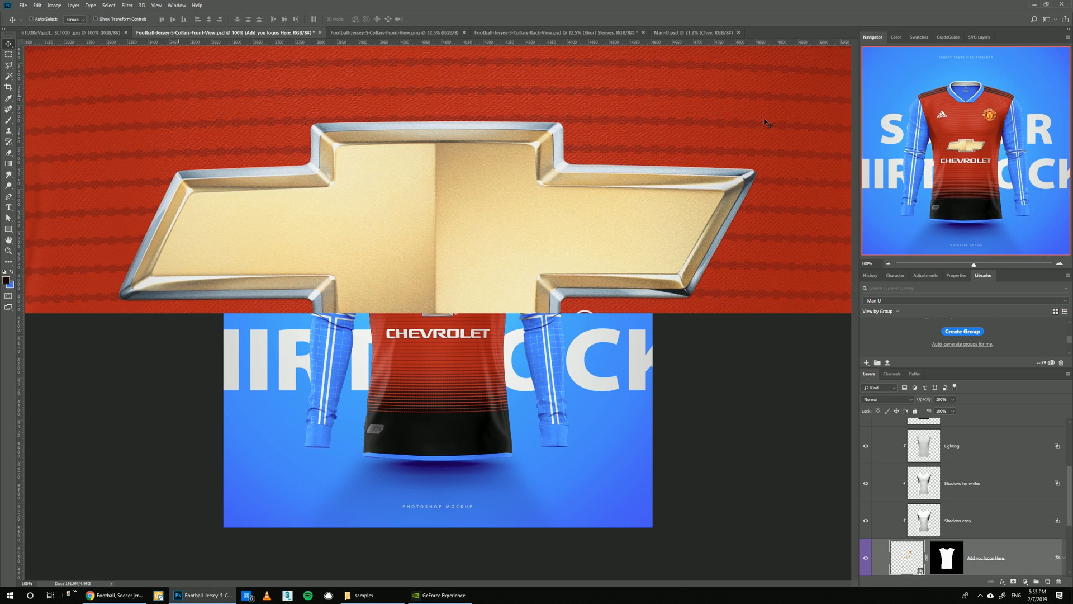
left_click_drag(955, 162, 958, 174)
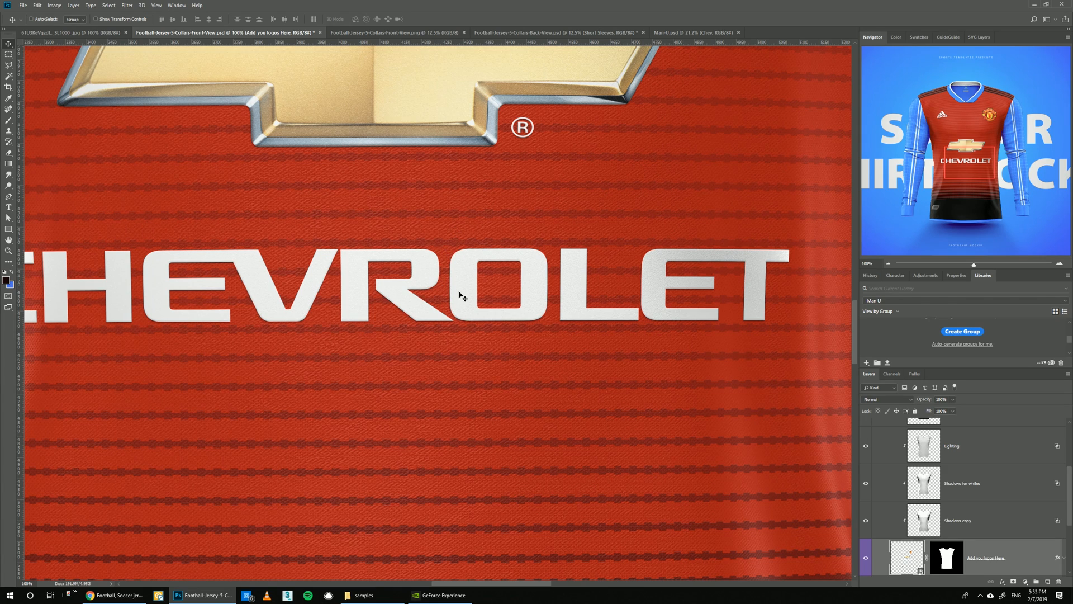
scroll(975, 504, "down", 3)
scroll(972, 507, "down", 2)
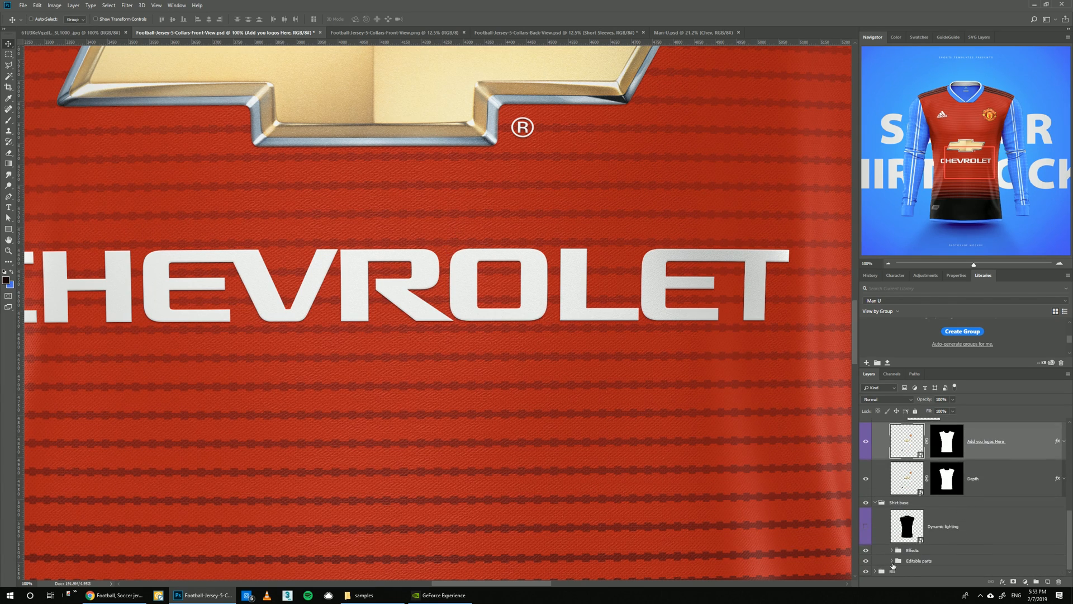
left_click(892, 561)
scroll(927, 530, "down", 5)
left_click(958, 513)
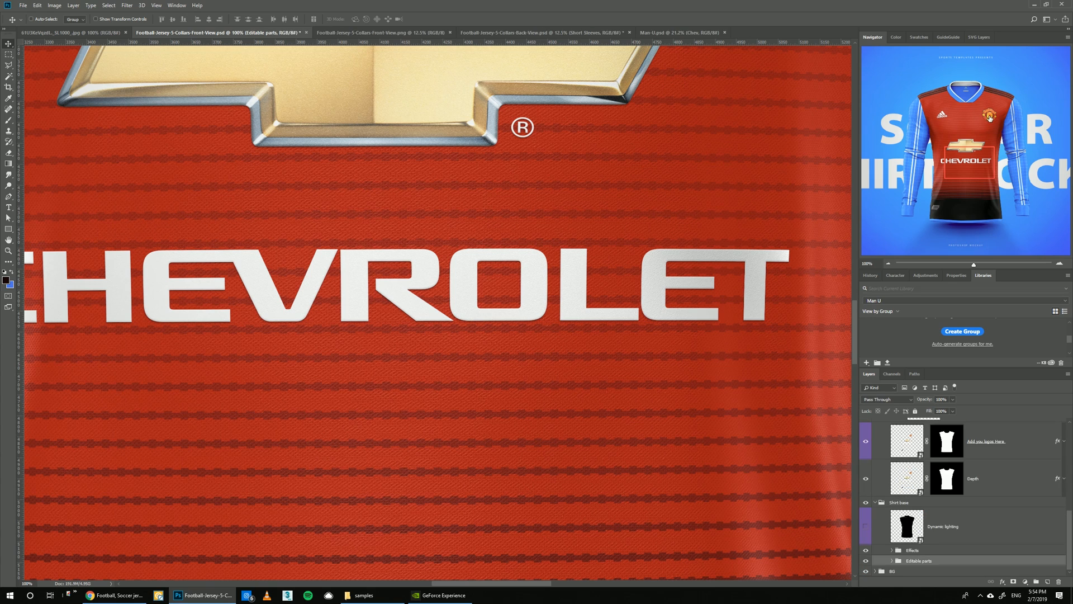
left_click(983, 116)
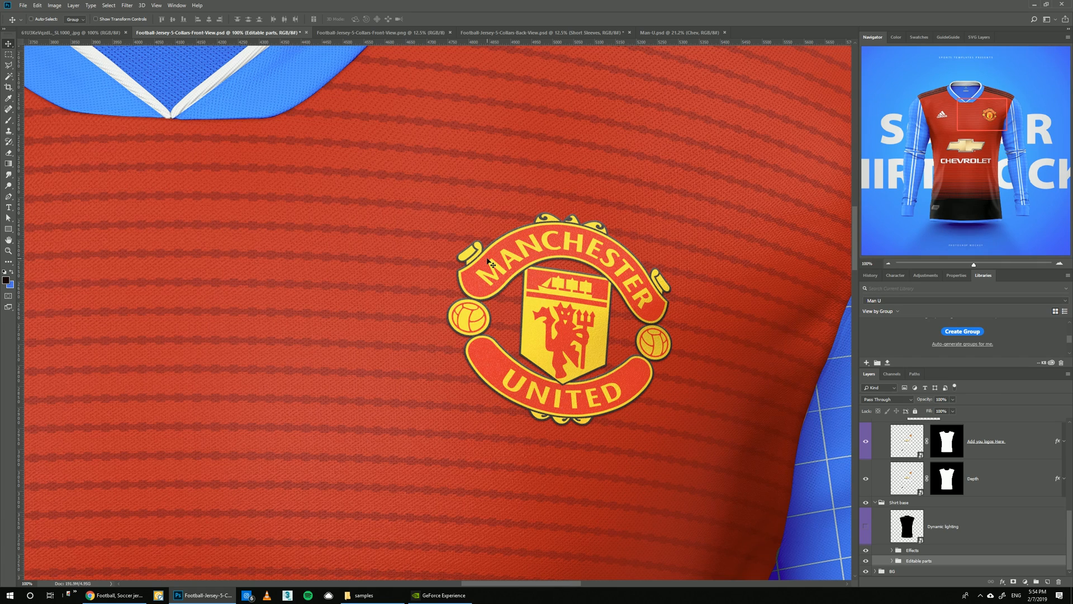
key("ctrl+0")
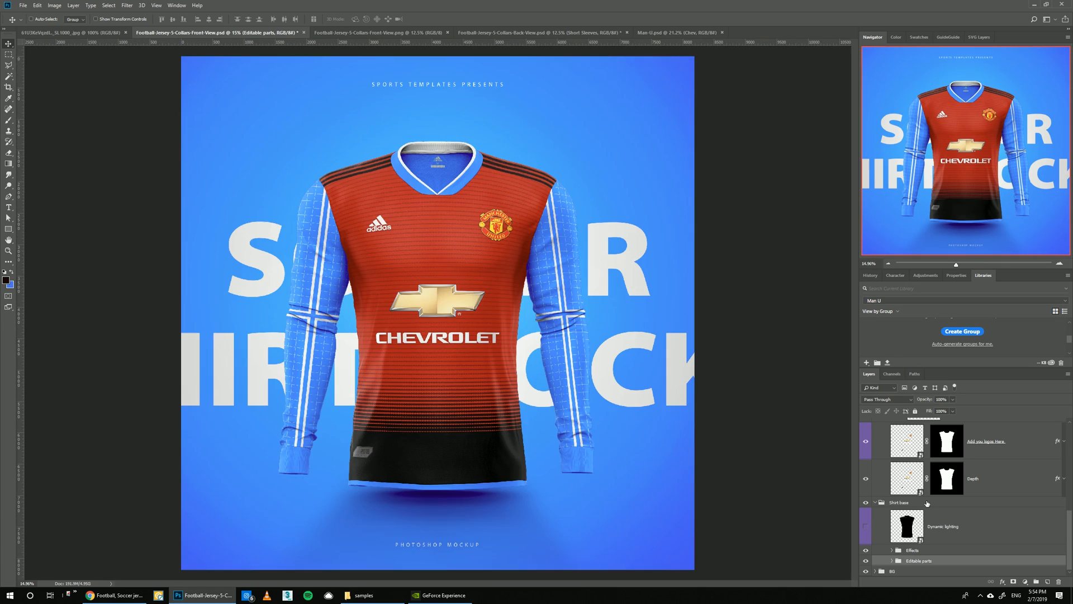
- Fill the Shirt Bottom layer in the shirt base's editable parts with the near-black library colour
left_click(892, 561)
scroll(939, 506, "down", 5)
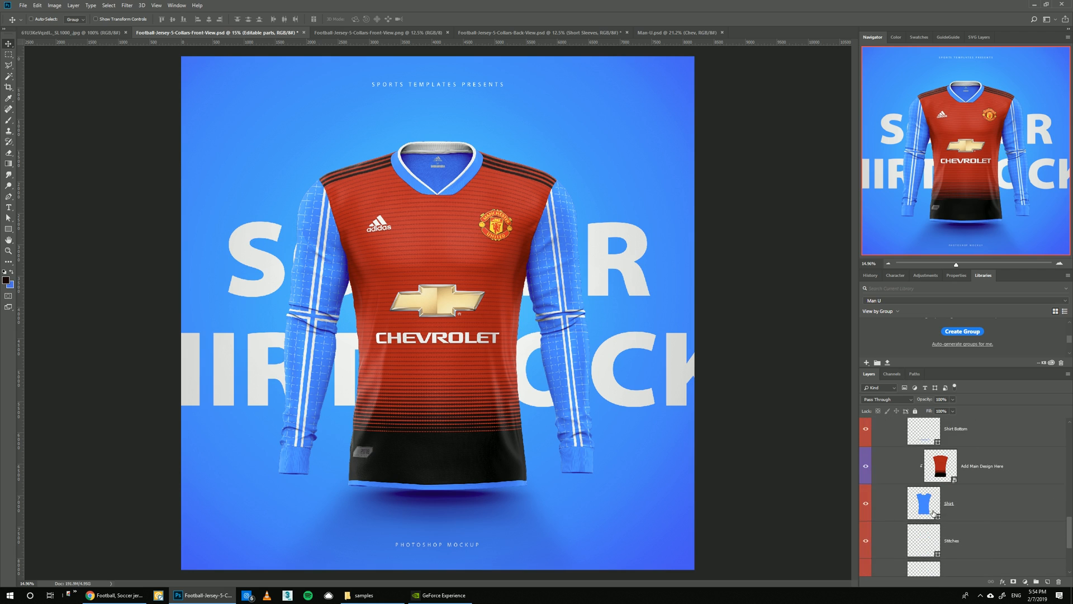
scroll(936, 492, "up", 1)
left_click(967, 463)
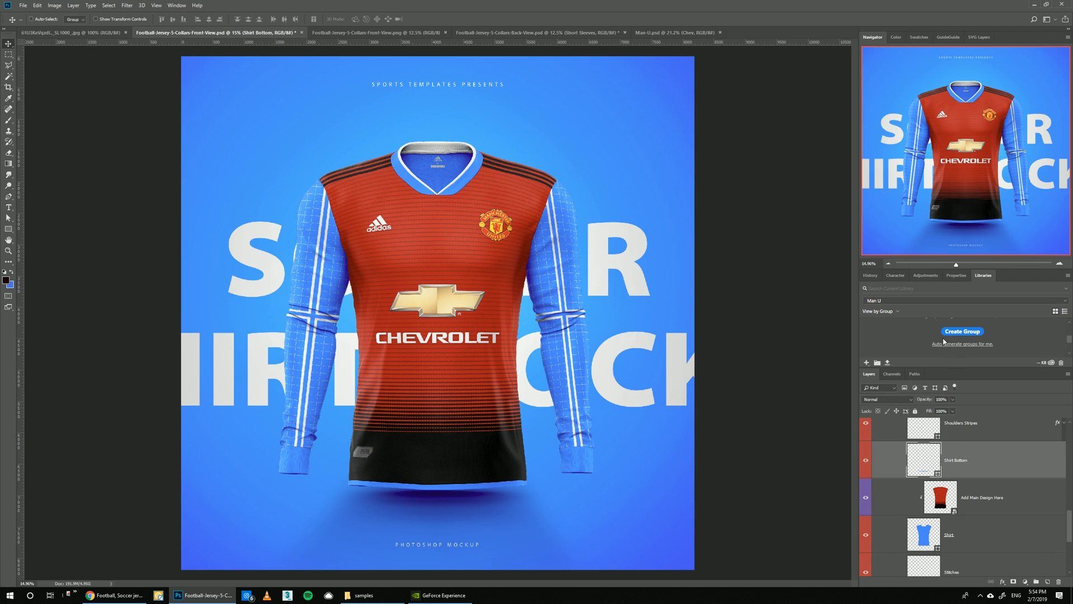
left_click(877, 346)
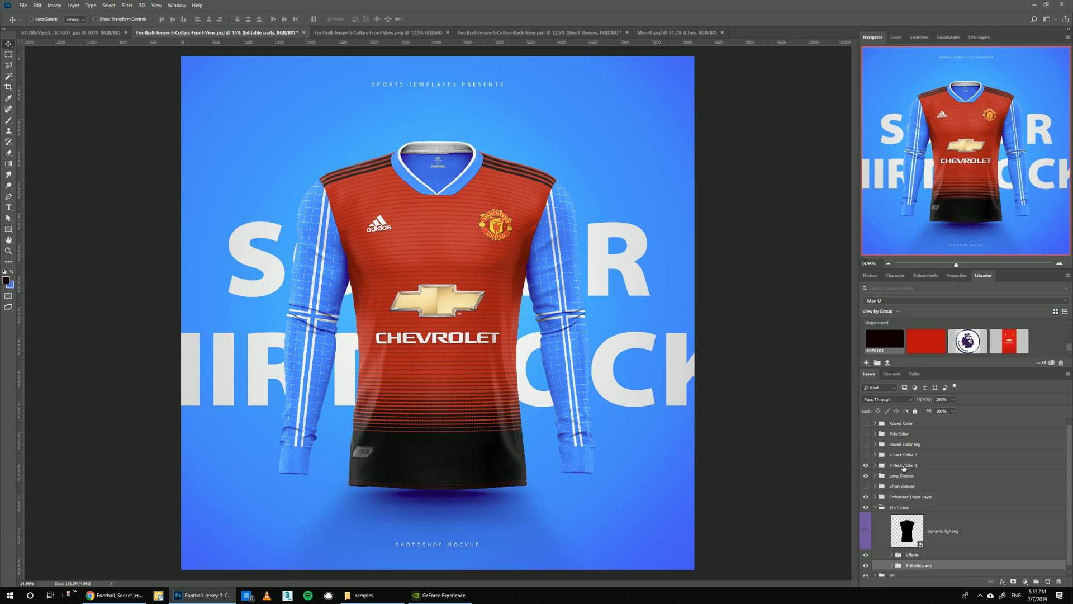
- Fill the Collar and Back of Shirt layers in V Neck Collar 1's editable parts with the library red #B70D0D
left_click(903, 466)
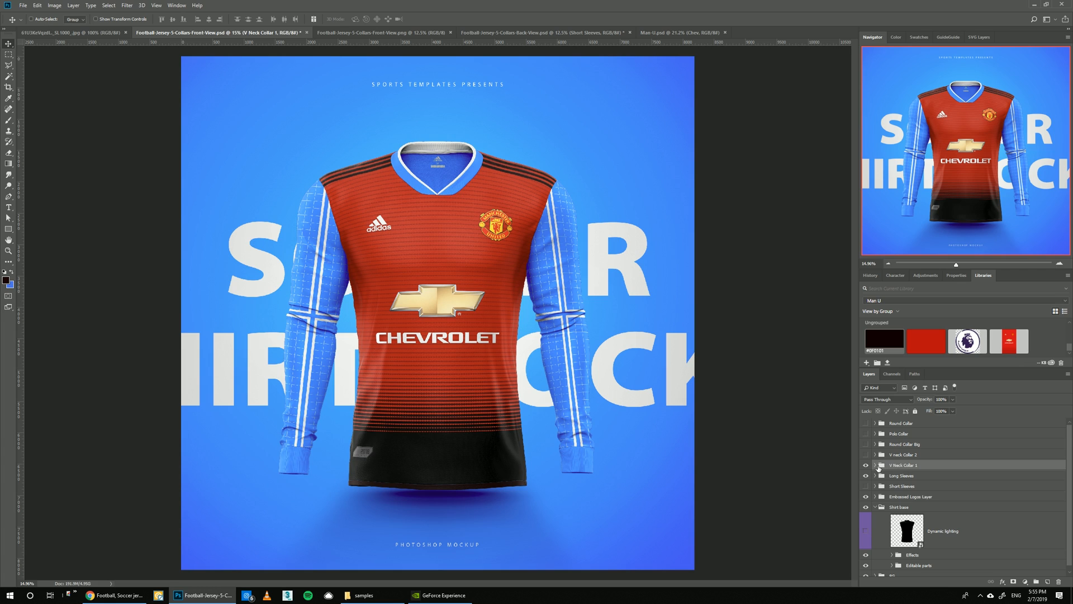
left_click(875, 466)
left_click(900, 525)
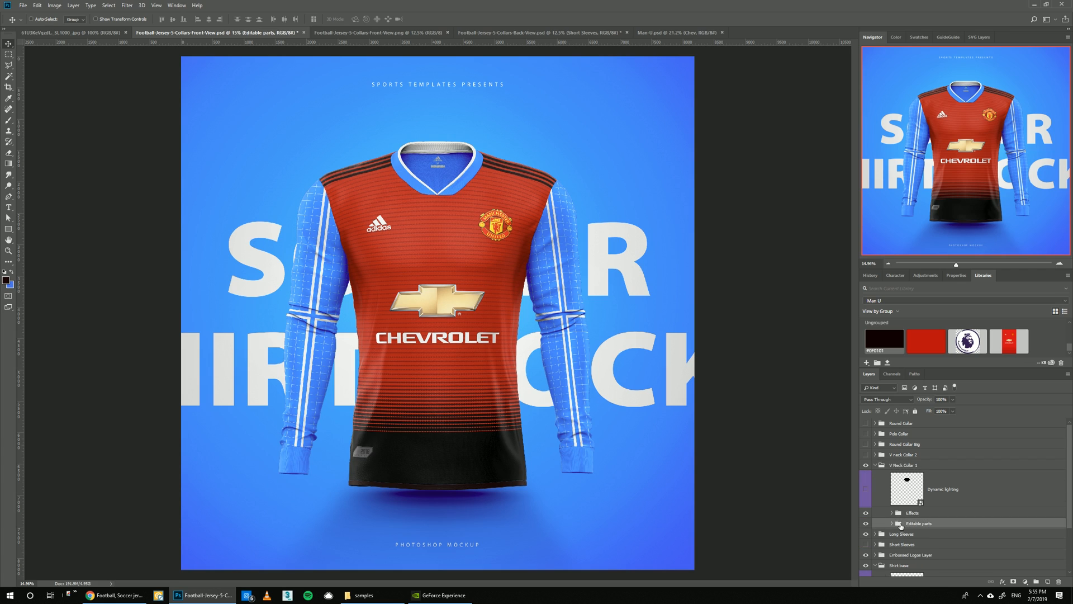
left_click(892, 524)
scroll(951, 507, "down", 5)
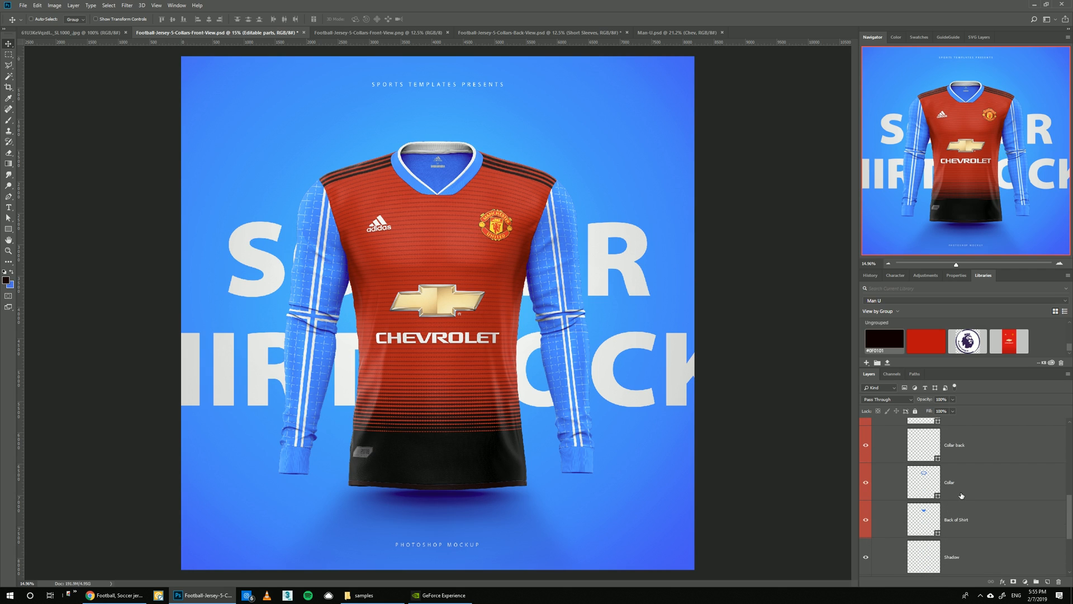
left_click(958, 486)
left_click(927, 340)
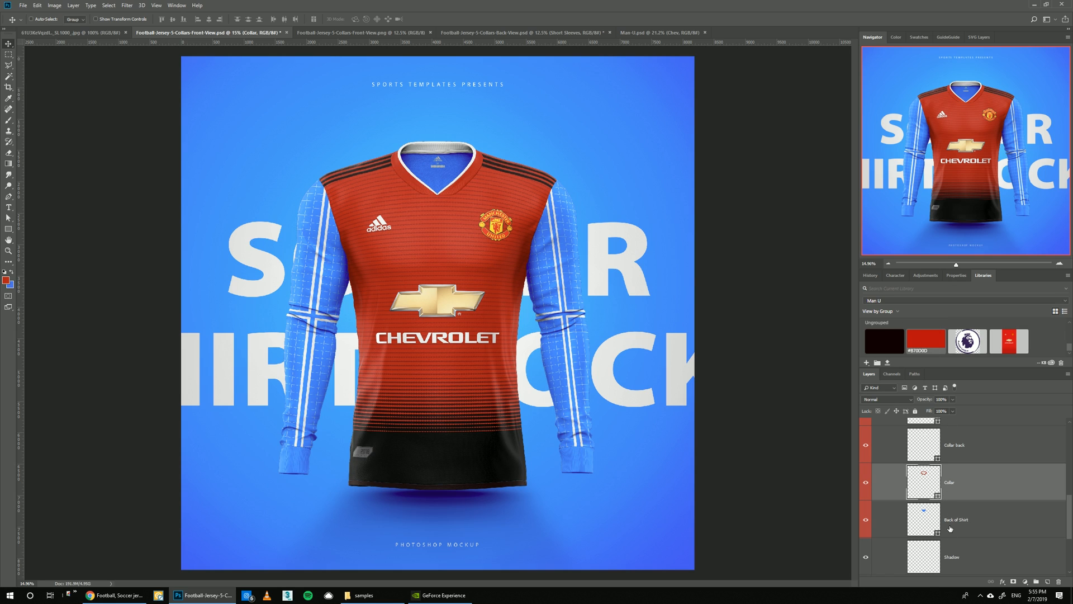
left_click(950, 528)
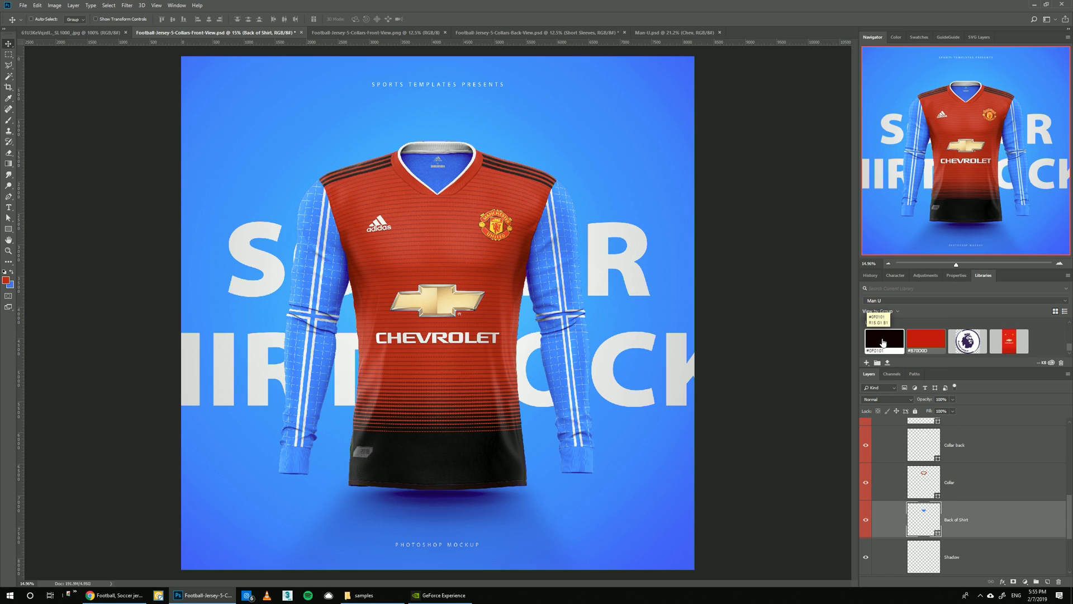
left_click(931, 345)
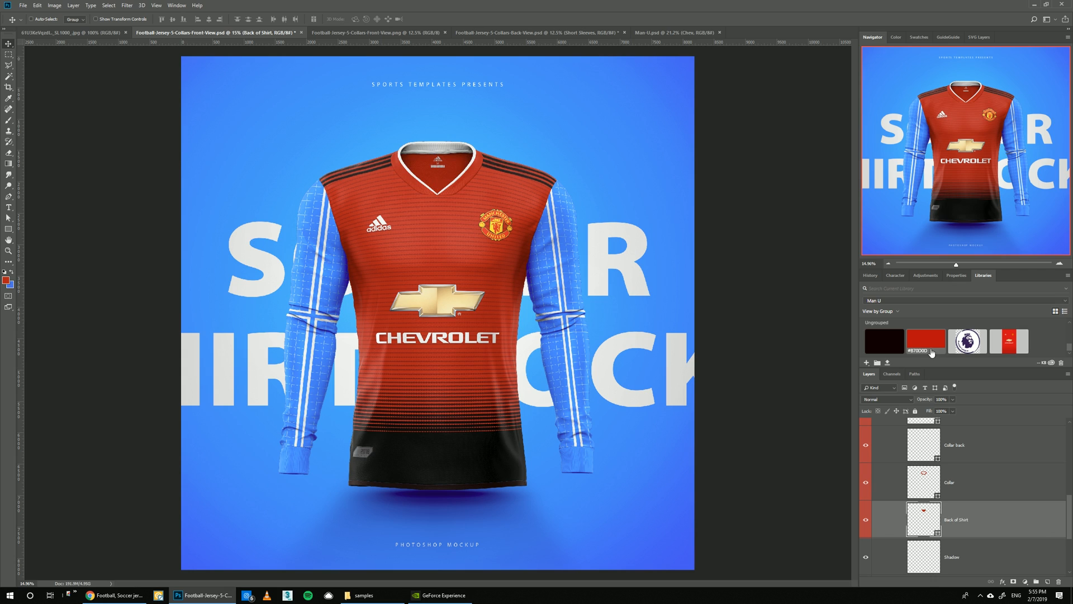
- Fill the Collar back and Collar trim layers with the near-black library colour and the Band layer with the red
scroll(922, 519, "up", 2)
left_click(924, 507)
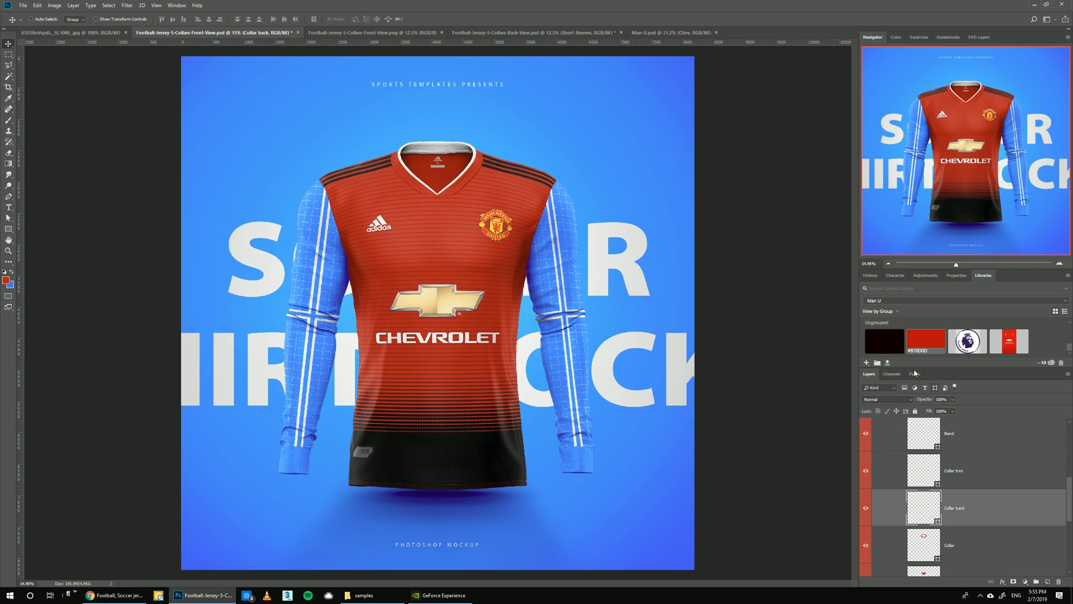
left_click(884, 339)
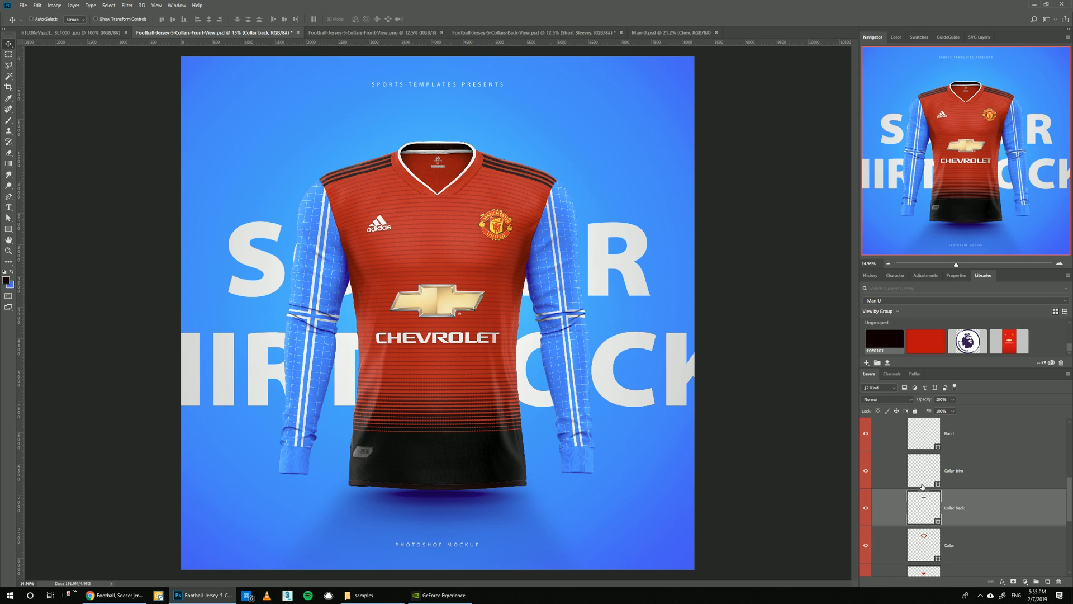
left_click(922, 484)
left_click(884, 339)
scroll(923, 485, "up", 1)
left_click(923, 485)
left_click(926, 340)
- Check the collar's Stitches and Lable layers by toggling the Lable visibility, and collapse the collar's editable parts
scroll(932, 518, "up", 2)
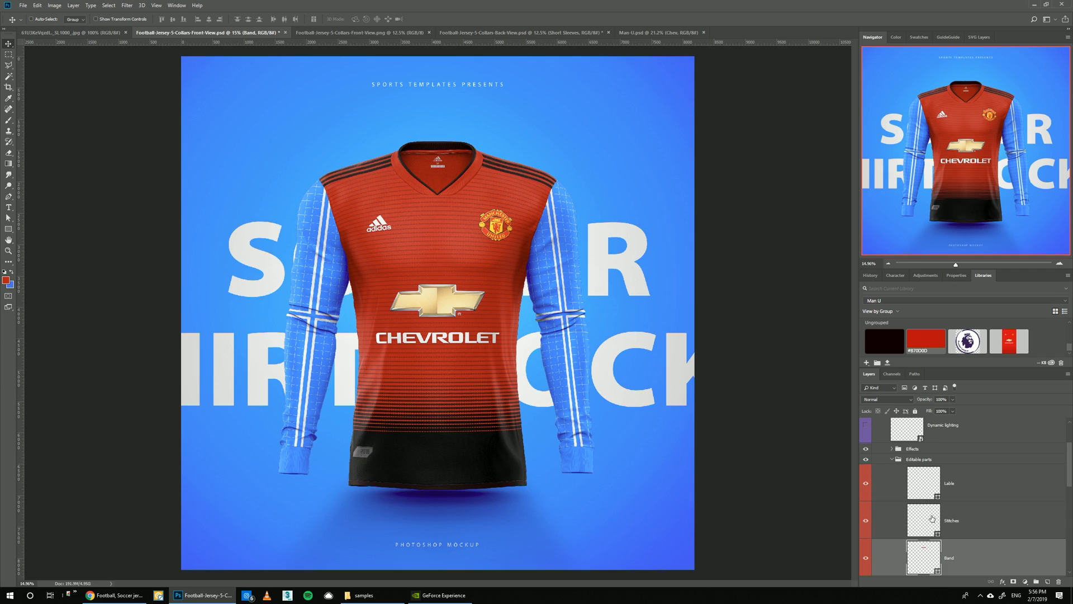
left_click(932, 518)
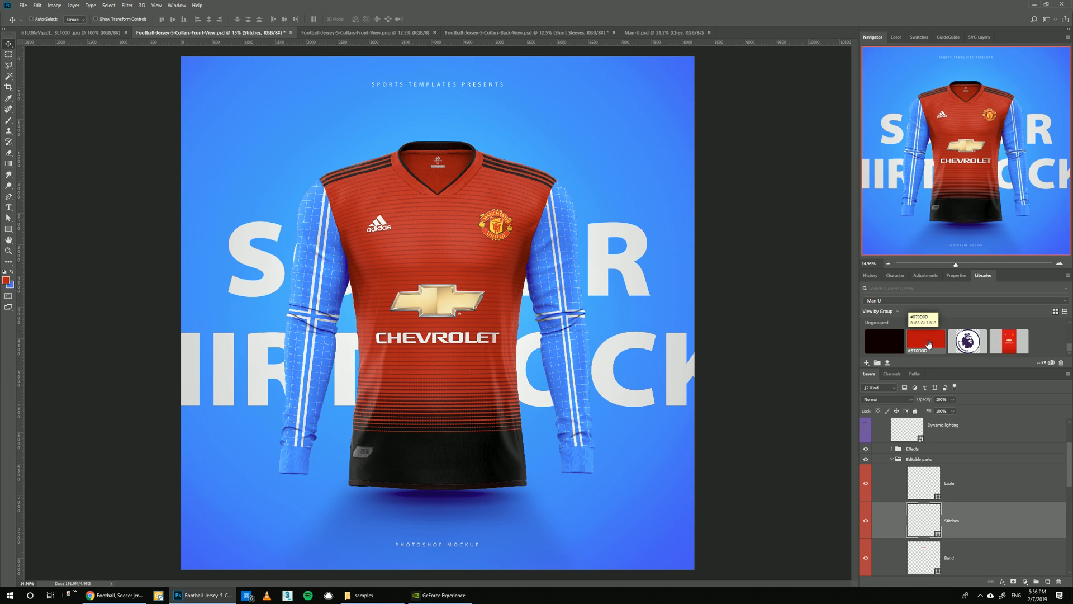
left_click(925, 490)
left_click(866, 485)
left_click(866, 486)
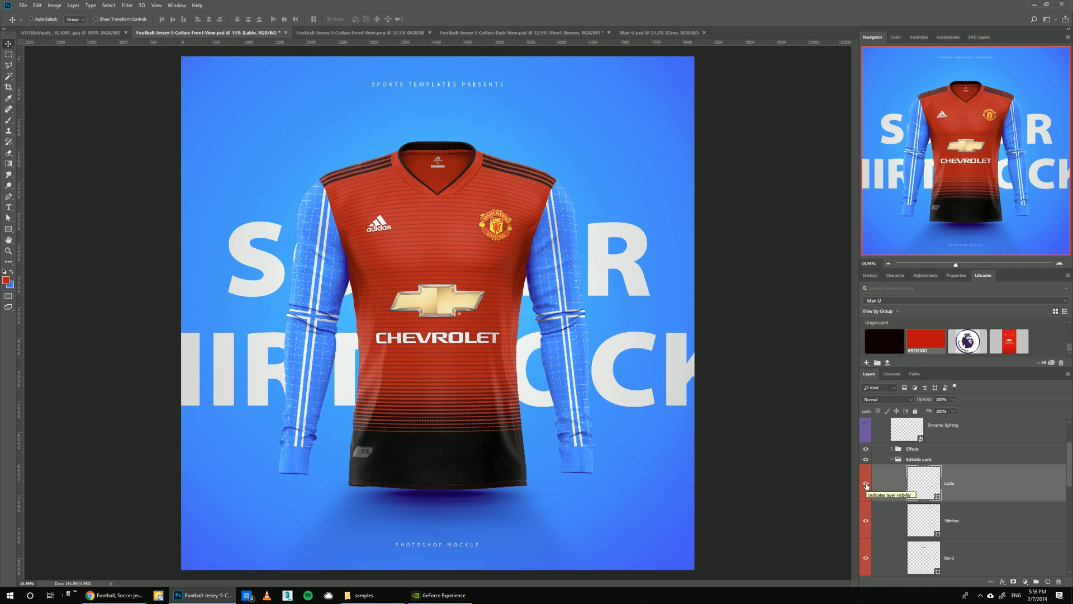
left_click(893, 460)
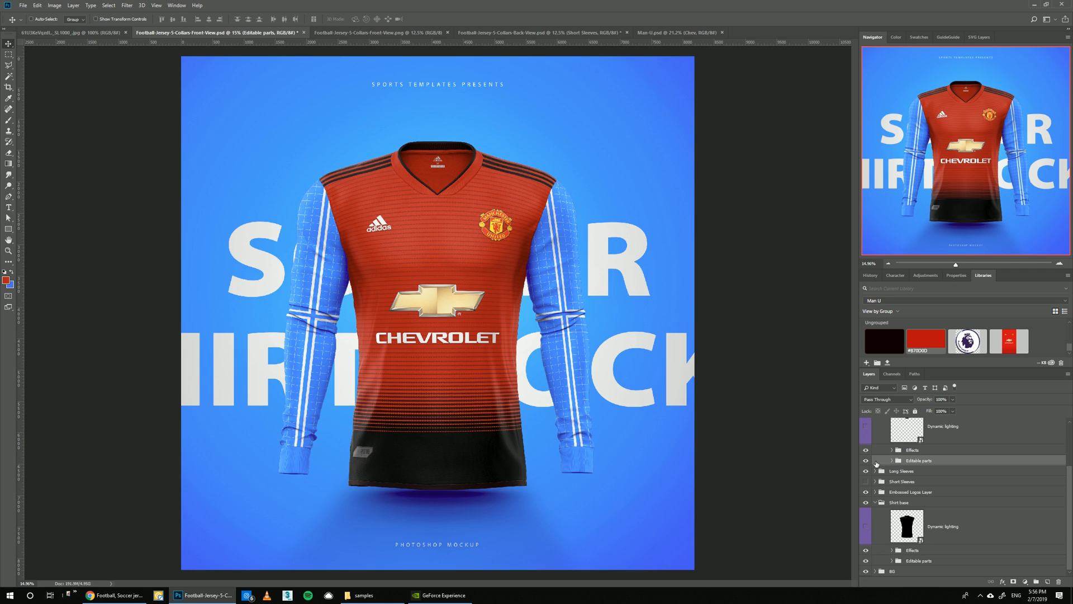
- Collapse the V Neck Collar 1 group, hide the Long Sleeves group and show the Short Sleeves group
scroll(876, 464, "up", 2)
left_click(876, 465)
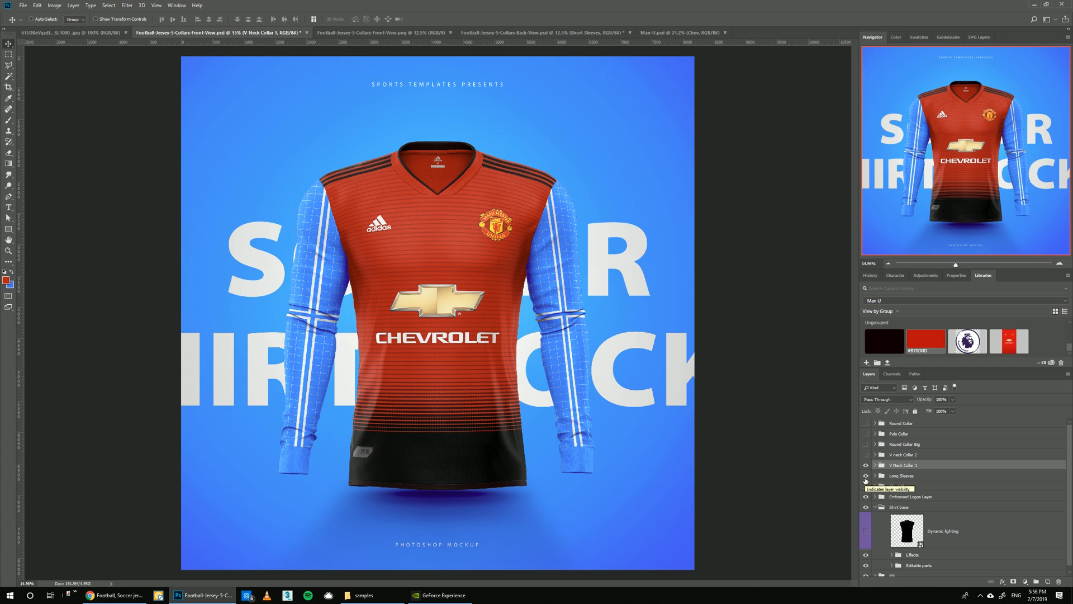
left_click(866, 476)
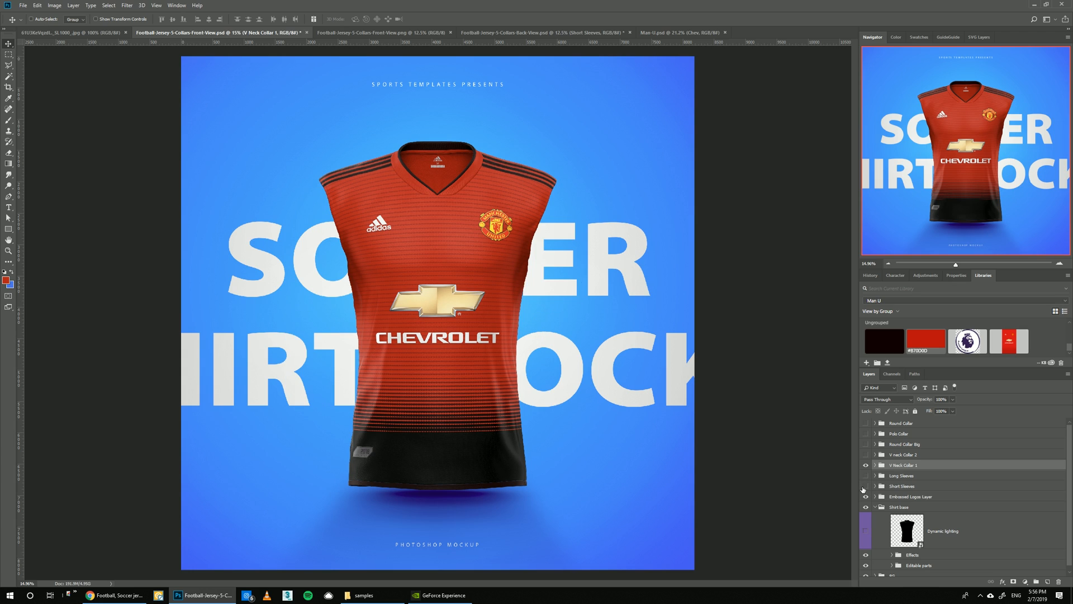
left_click(865, 486)
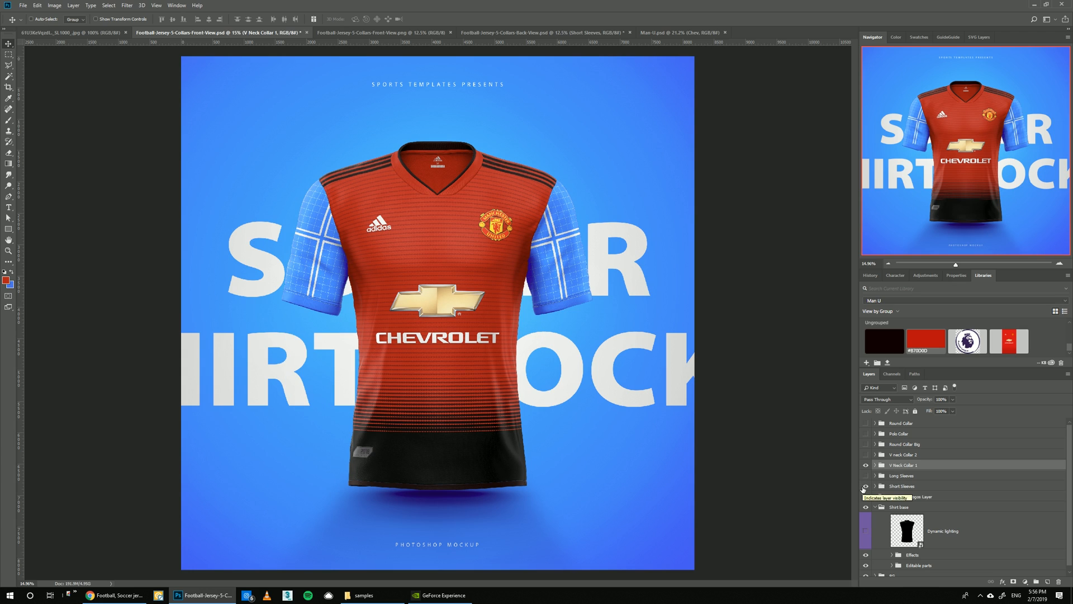
- Expand the Short Sleeves editable parts and hide the Left Sleeve grid design layer
left_click(880, 487)
left_click(876, 487)
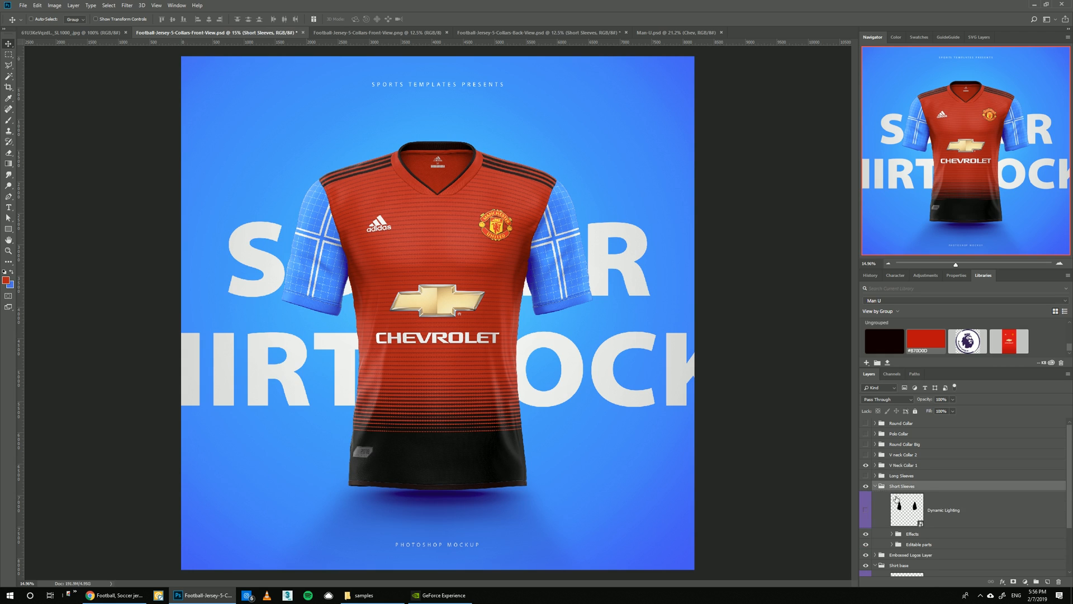
left_click(896, 523)
left_click(892, 524)
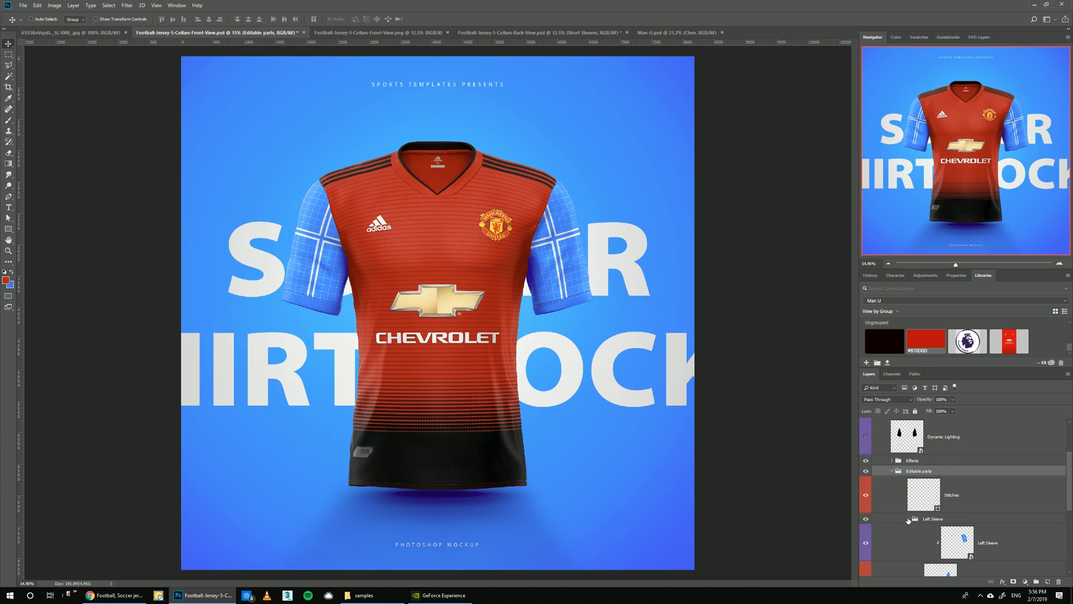
left_click(909, 521)
left_click(865, 512)
left_click(867, 512)
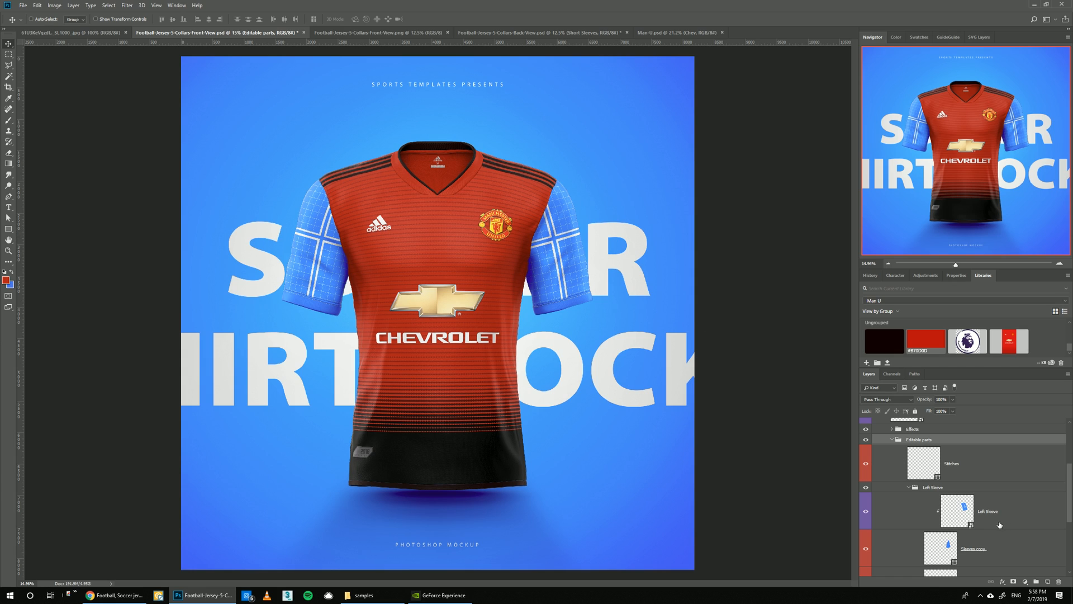
left_click(878, 517)
left_click(866, 511)
- Fill the left short sleeve's Sleeves copy layer and the Stitches layer with the library red #B70D0D
left_click(950, 545)
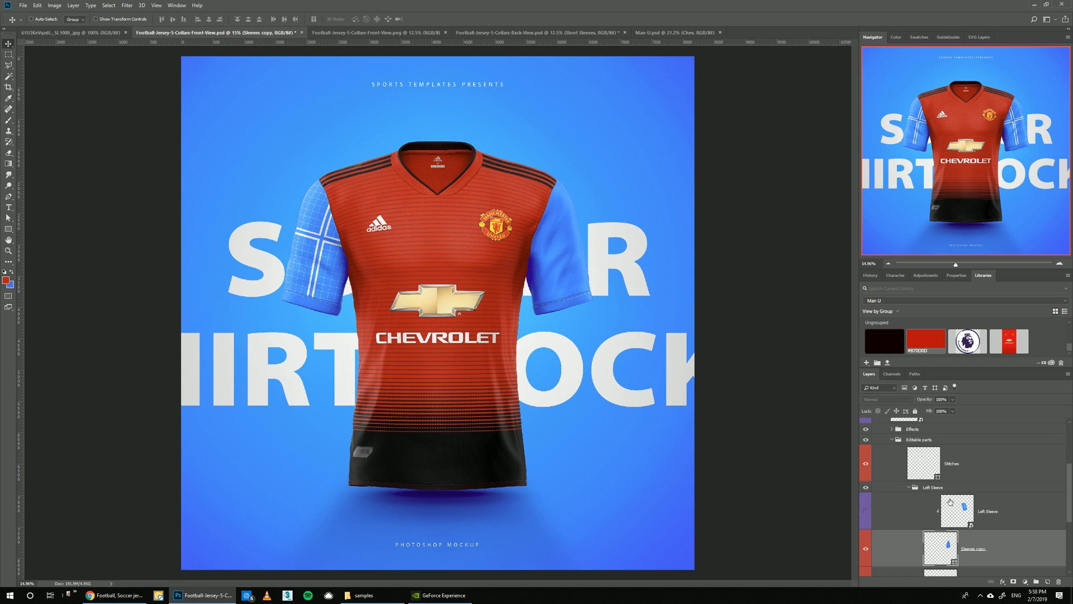
left_click(910, 354)
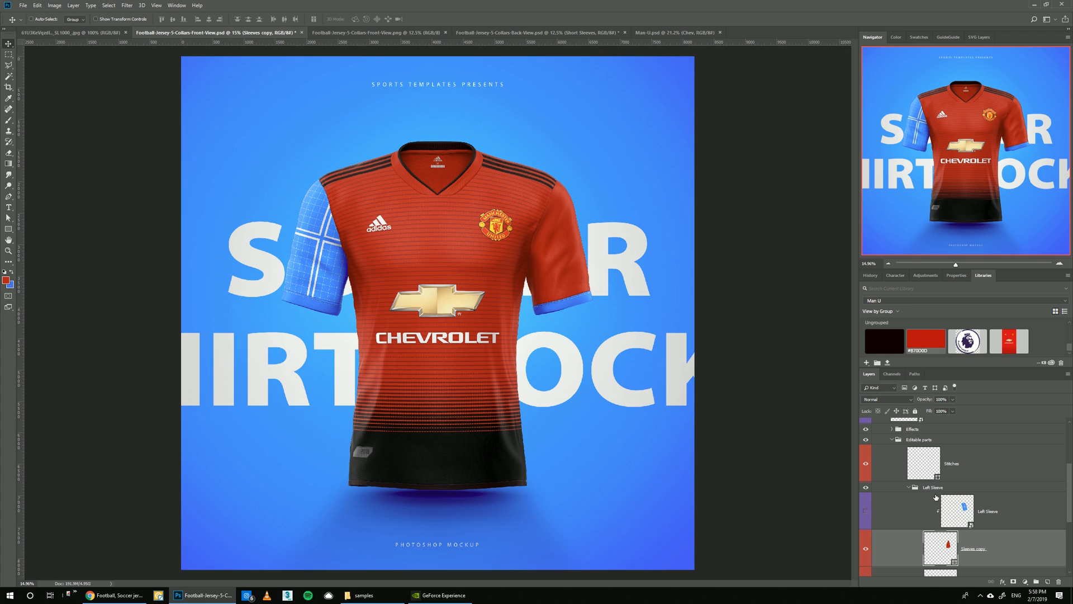
scroll(938, 501, "down", 1)
scroll(938, 502, "up", 1)
left_click(949, 455)
left_click(924, 345)
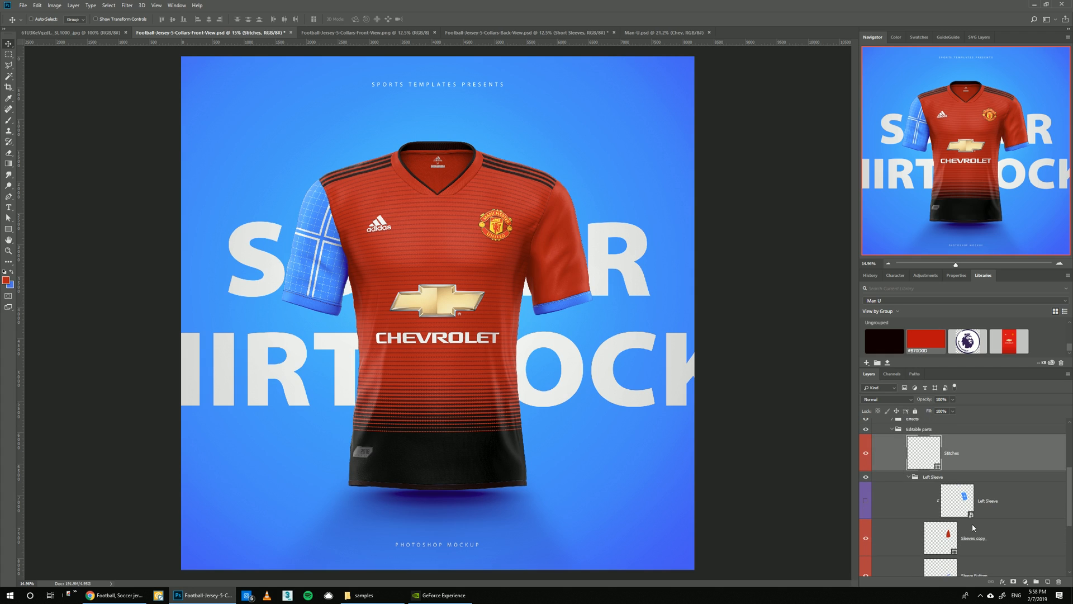
- Fill the left sleeve's Sleeve Bottom layer with the library red and collapse the Left Sleeve group
scroll(962, 541, "down", 1)
left_click(963, 542)
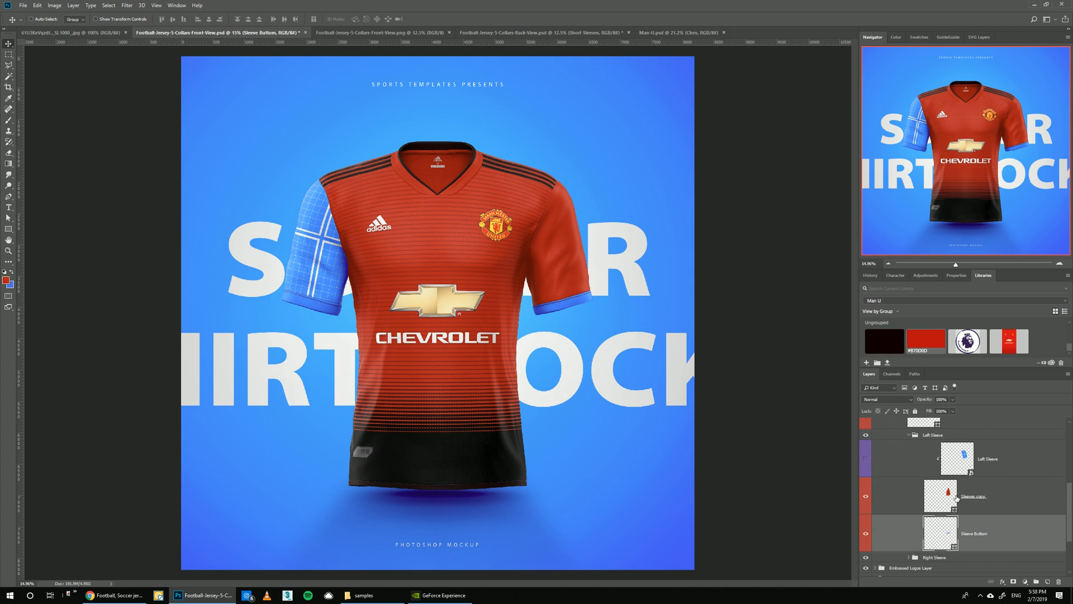
left_click(933, 351)
scroll(929, 479, "up", 1)
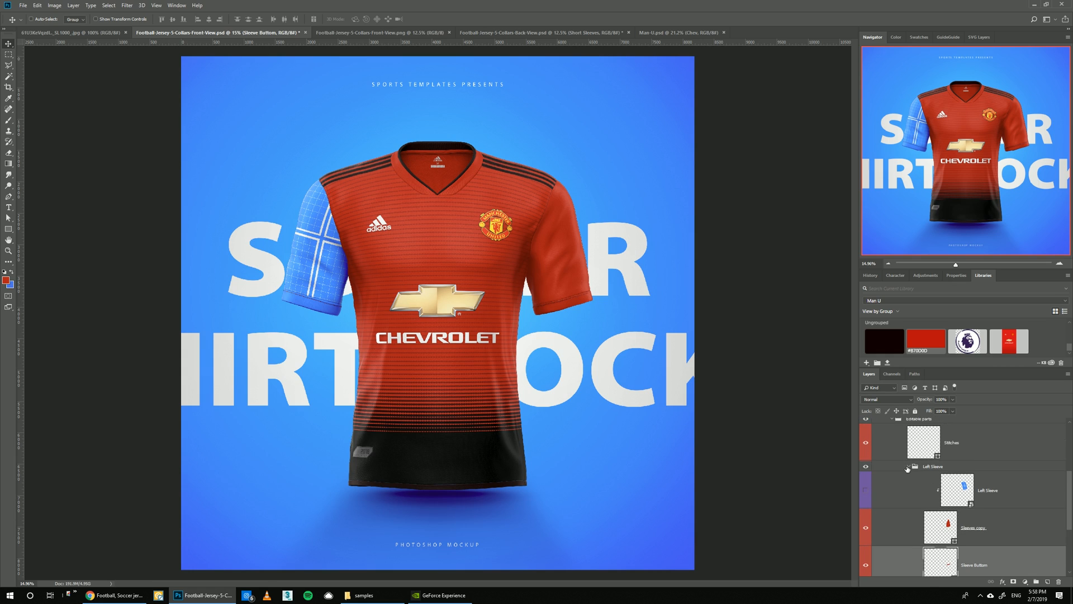
left_click(908, 468)
left_click(908, 467)
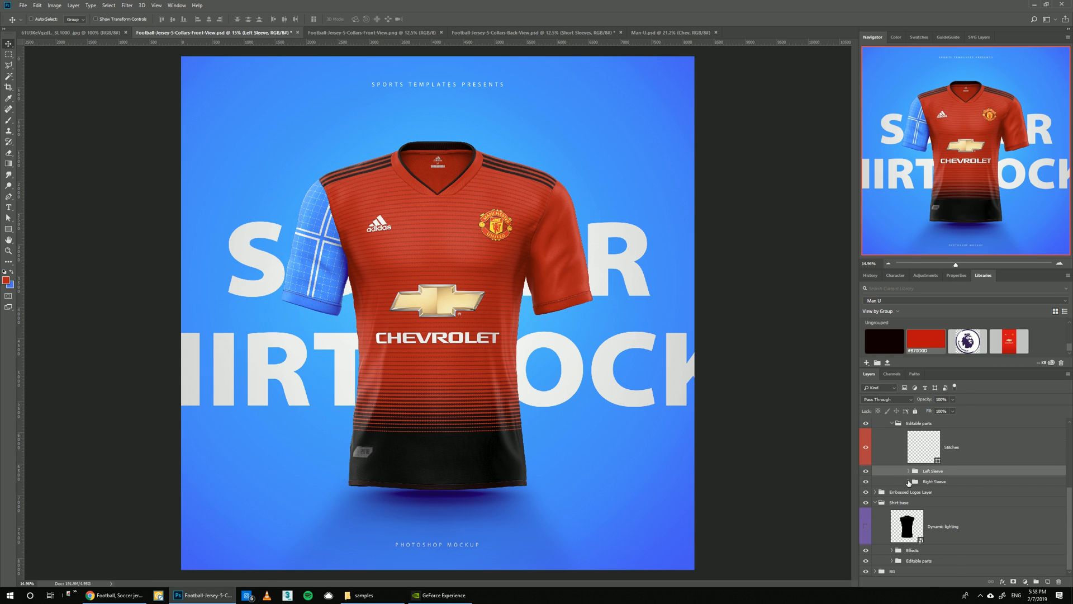
- Open the Right Sleeve smart object, place the library's Premier League badge over the artwork's left edge, and scale it down
left_click(909, 481)
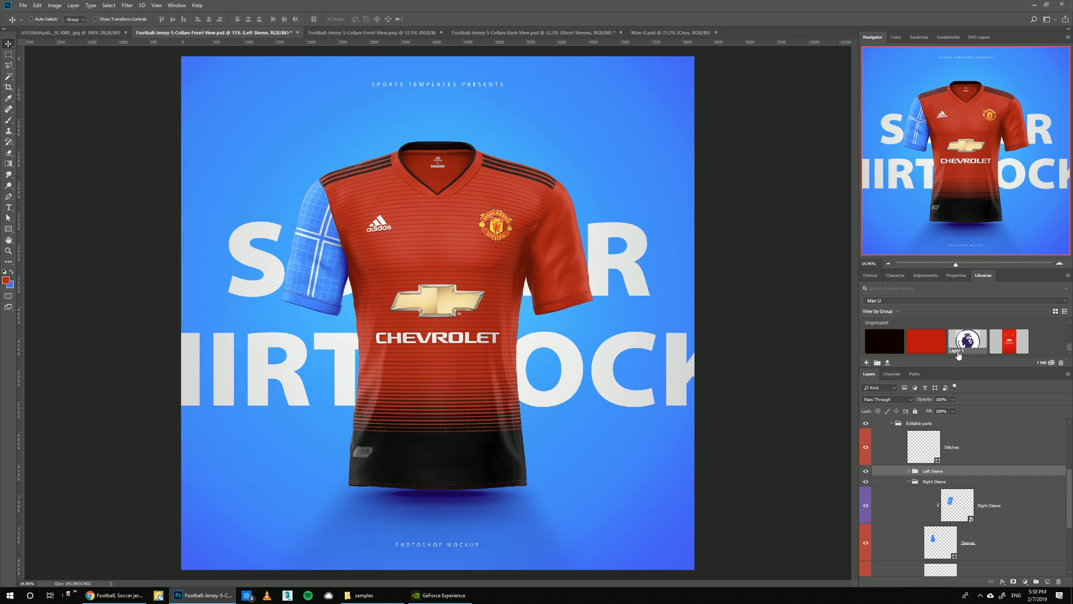
double_click(948, 509)
left_click_drag(965, 343, 370, 285)
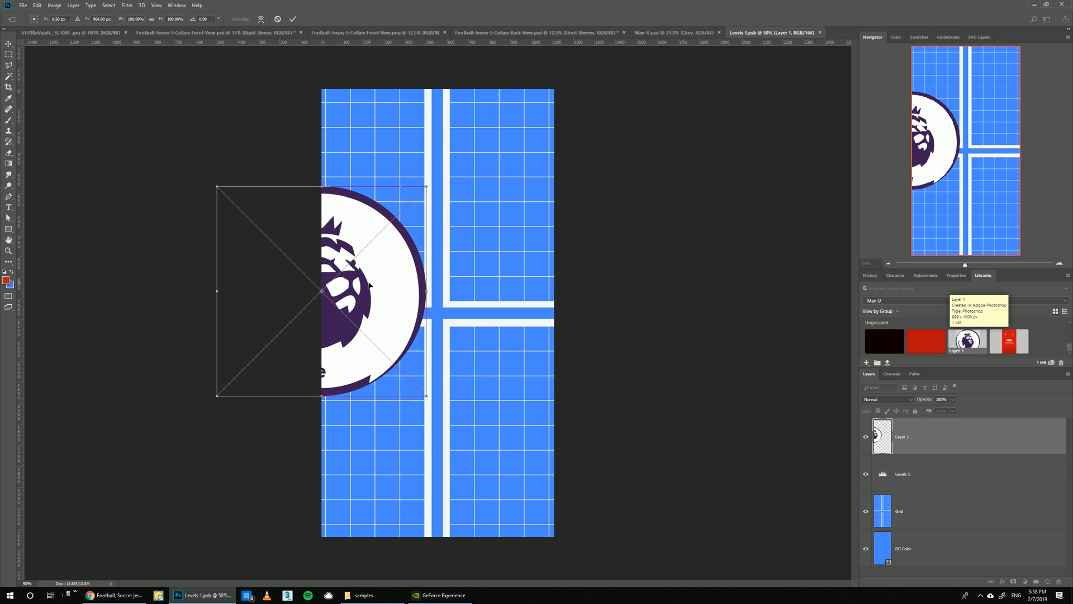
left_click_drag(426, 186, 384, 228)
key("Return")
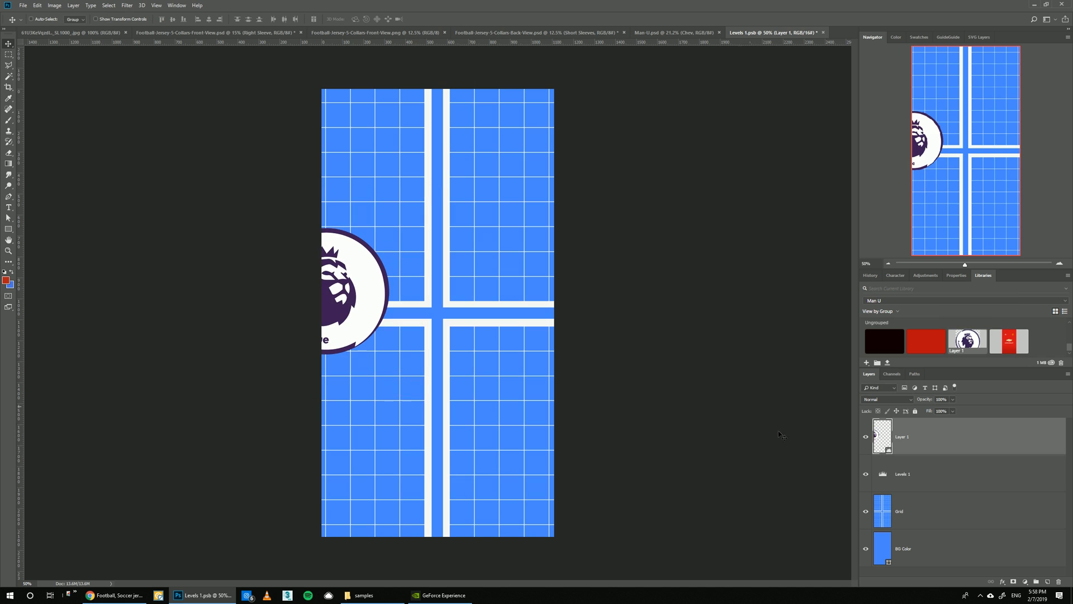
- Move the badge layer below Levels 1, hide the Grid and BG Color layers, and save and close the smart object
left_click_drag(908, 455, 871, 516)
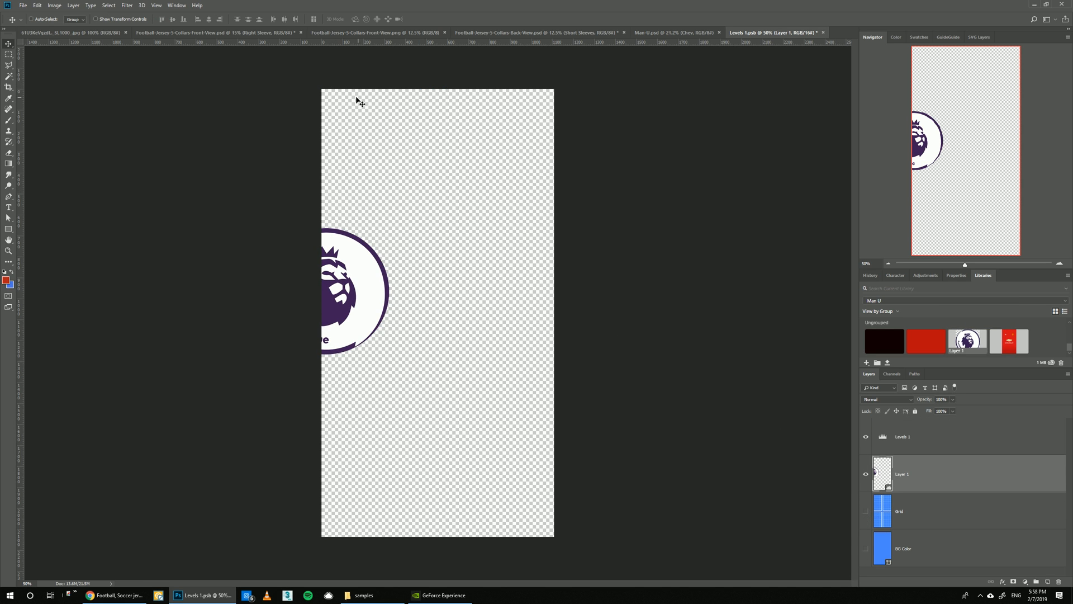
left_click(823, 32)
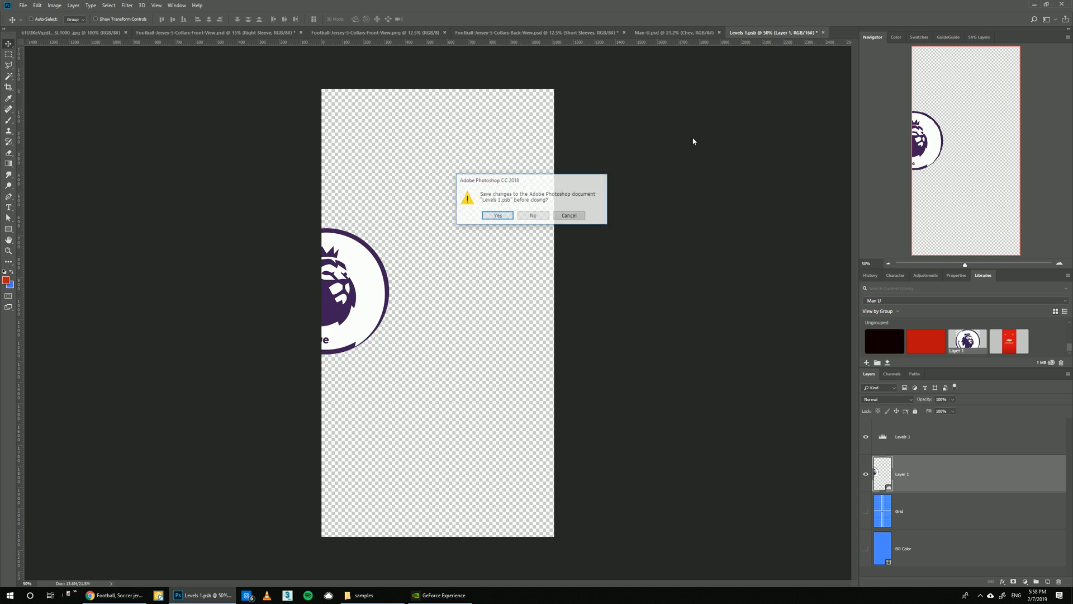
left_click(489, 219)
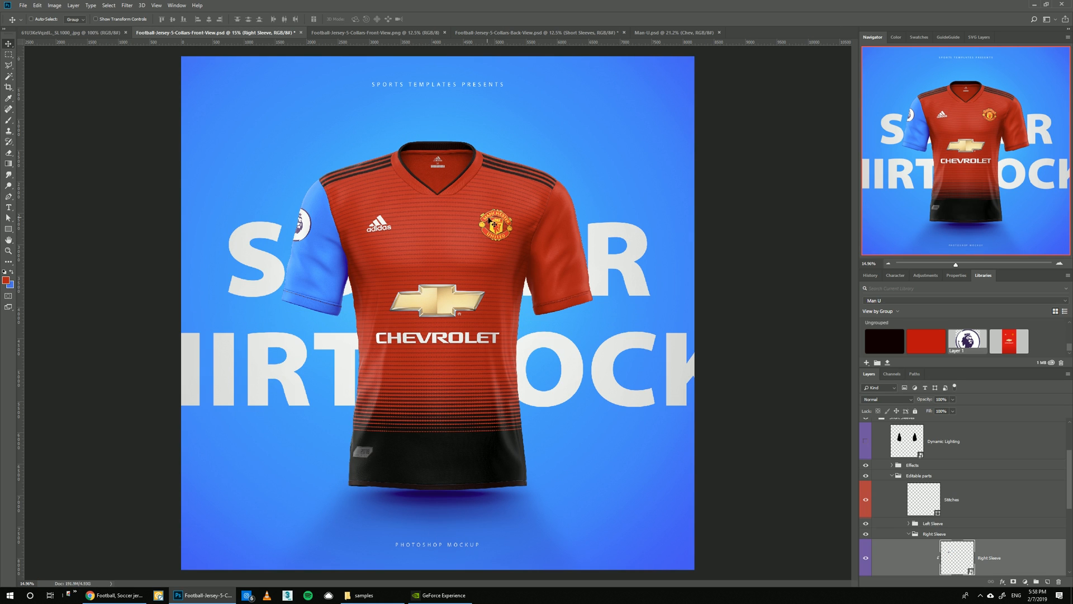
- Fill the right short sleeve's Sleeves and Sleeve Bottom layers with the library red #B70D0D
scroll(937, 526, "down", 1)
left_click(947, 551)
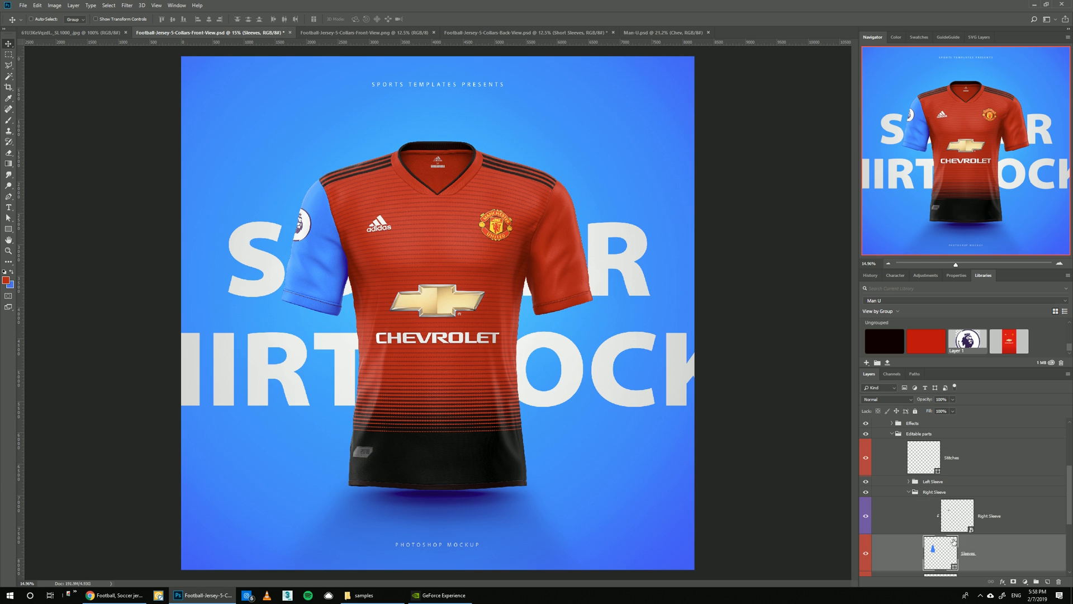
left_click(936, 346)
scroll(946, 425, "down", 2)
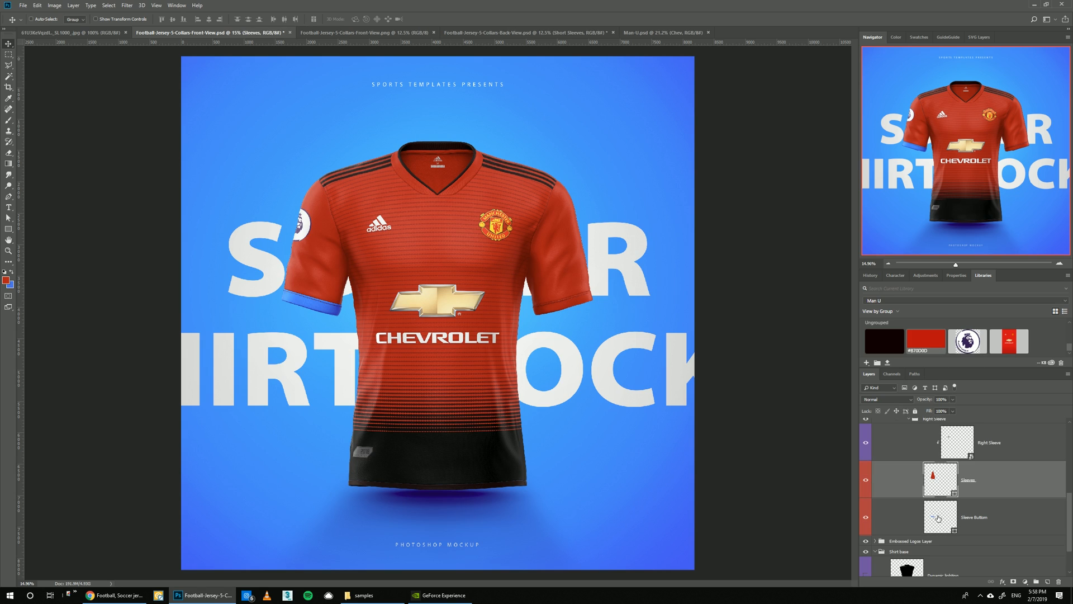
left_click(939, 517)
left_click(913, 348)
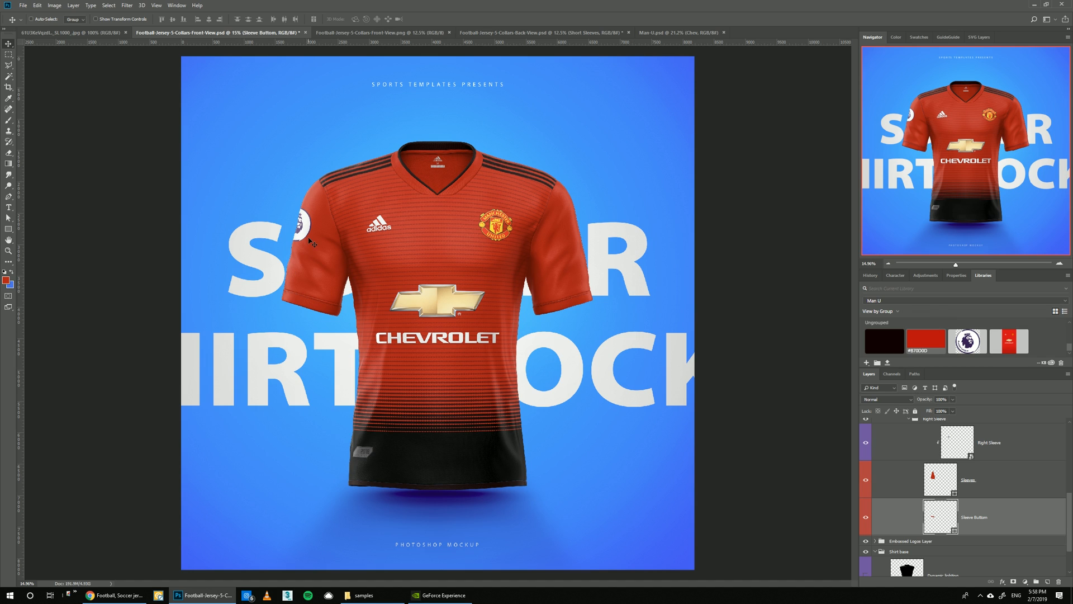
- Reopen the Right Sleeve smart object, move the badge slightly lower, and save and close it
scroll(950, 454, "up", 1)
double_click(963, 453)
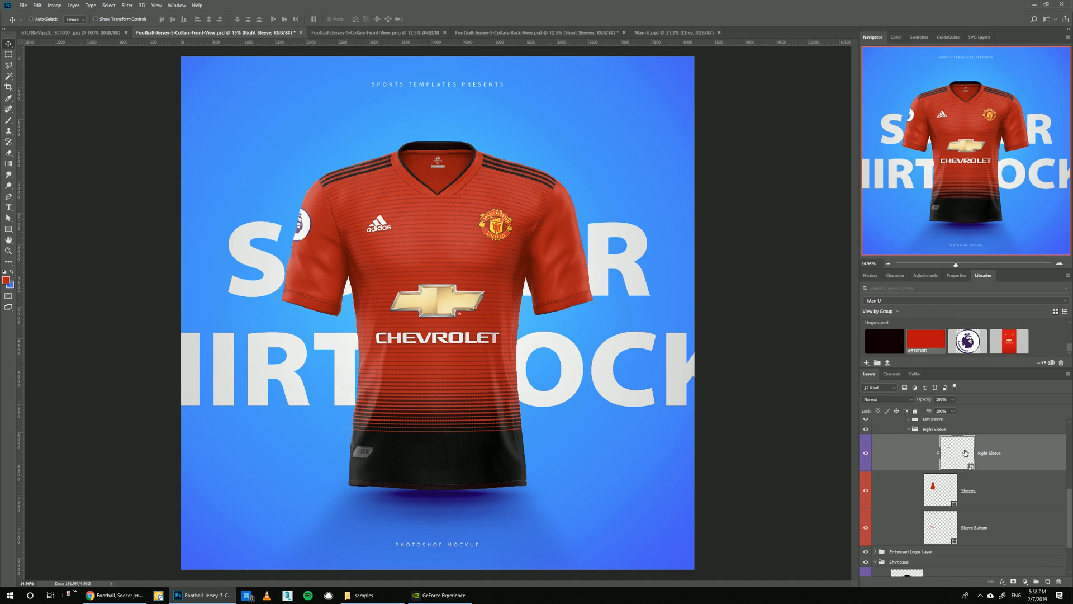
left_click_drag(364, 296, 362, 342)
left_click(823, 33)
left_click(495, 217)
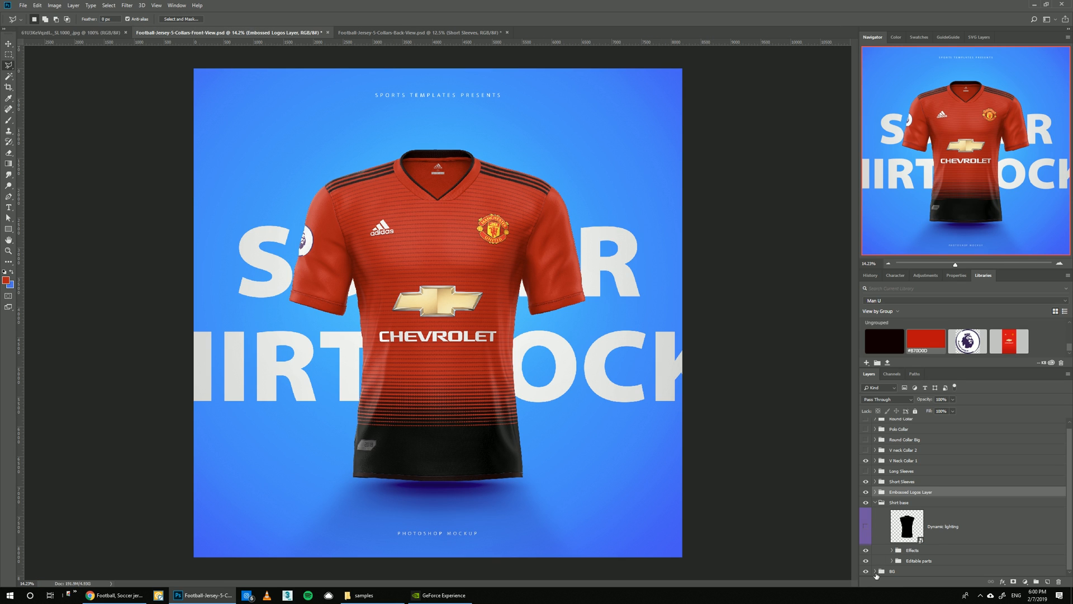
- Fill the BG color layer in the BG group with the library red #B70D0D
left_click(875, 572)
scroll(951, 538, "down", 3)
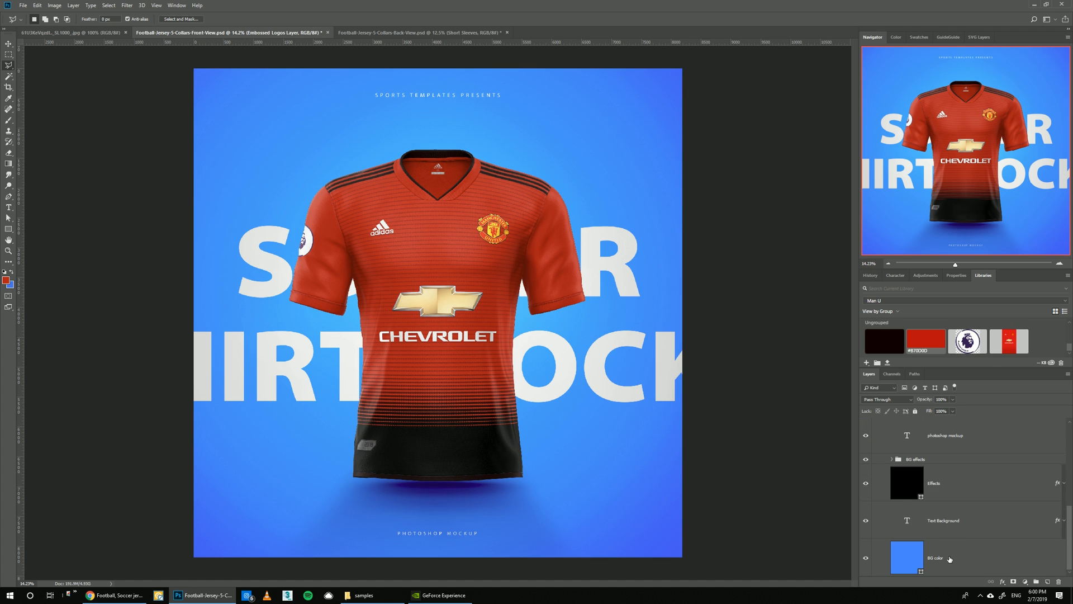
left_click(949, 559)
left_click(915, 340)
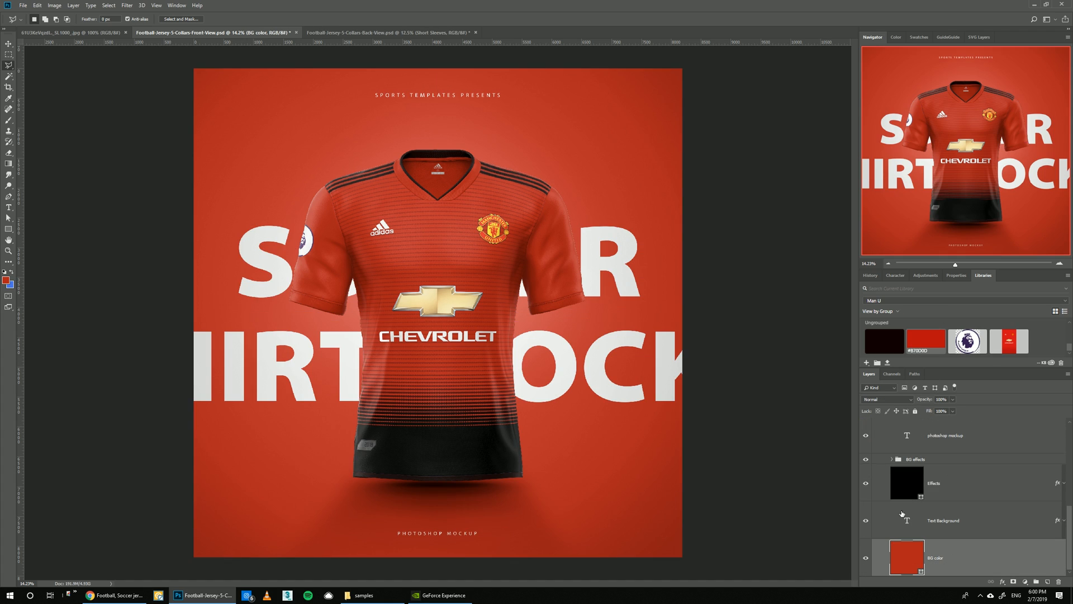
- Replace the large Text Background wording with MANCHESTER UNITED on two lines and collapse the BG group
key("t")
left_click(614, 352)
key("ctrl+a")
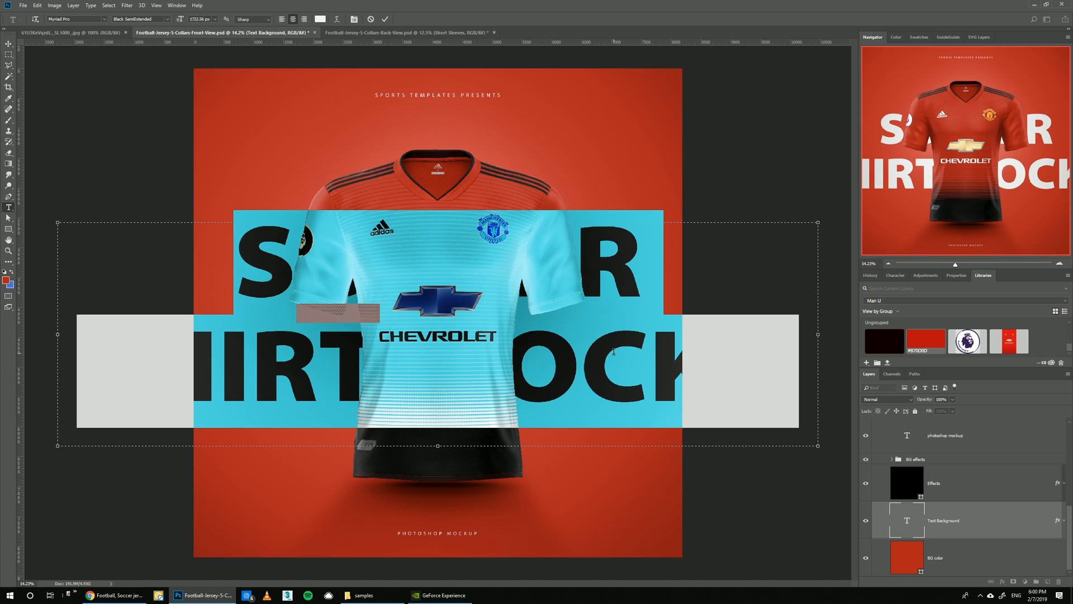
type("MANC")
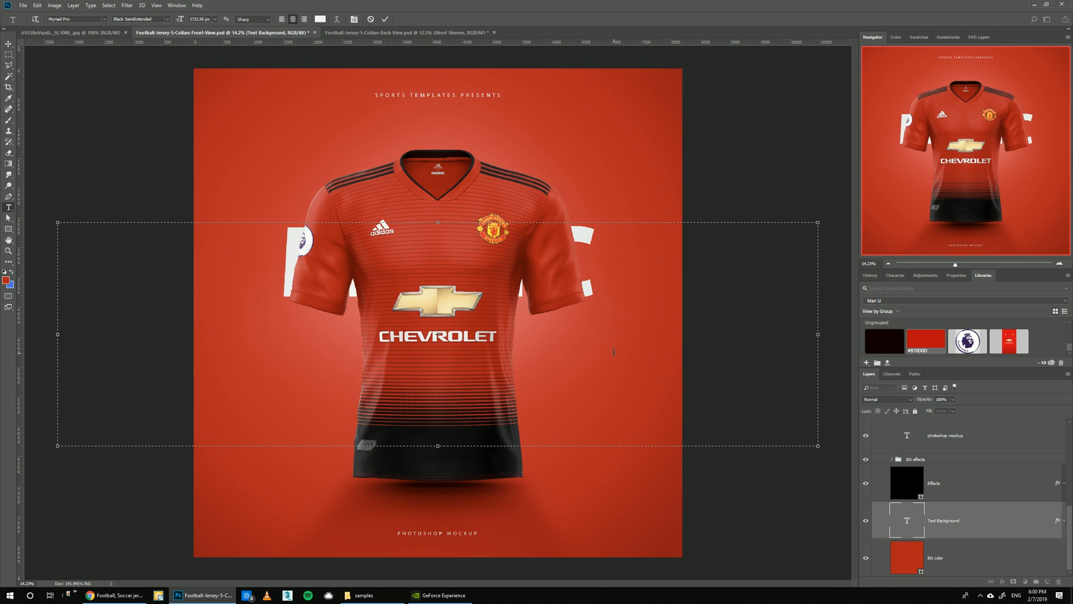
type("HESTER")
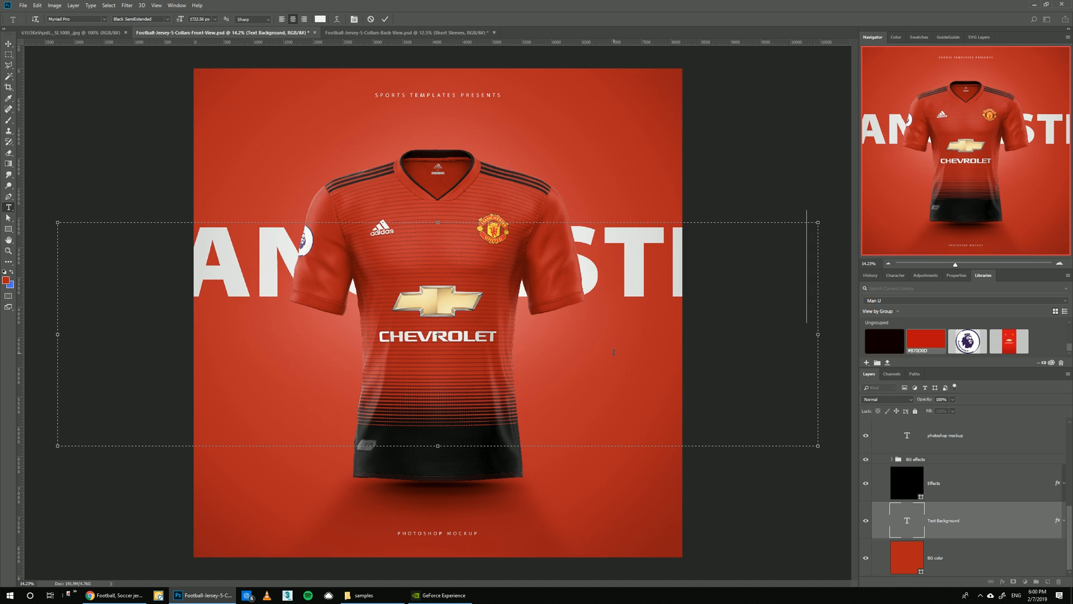
key("BackSpace")
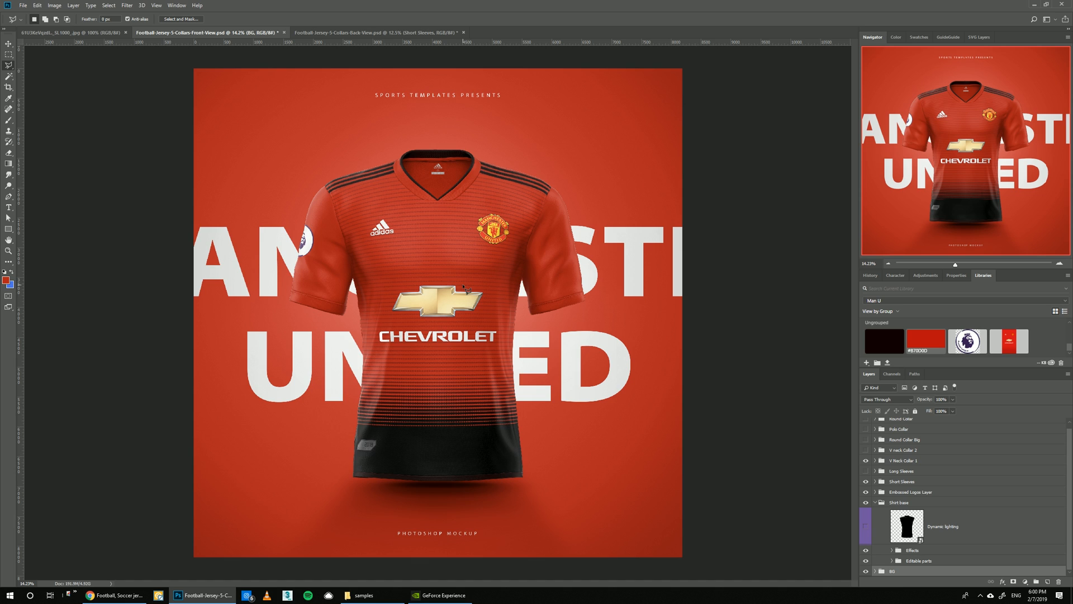
left_click(7, 43)
- Switch to the back-view mockup and select the shirt's Add Main Design Here layer
left_click(323, 33)
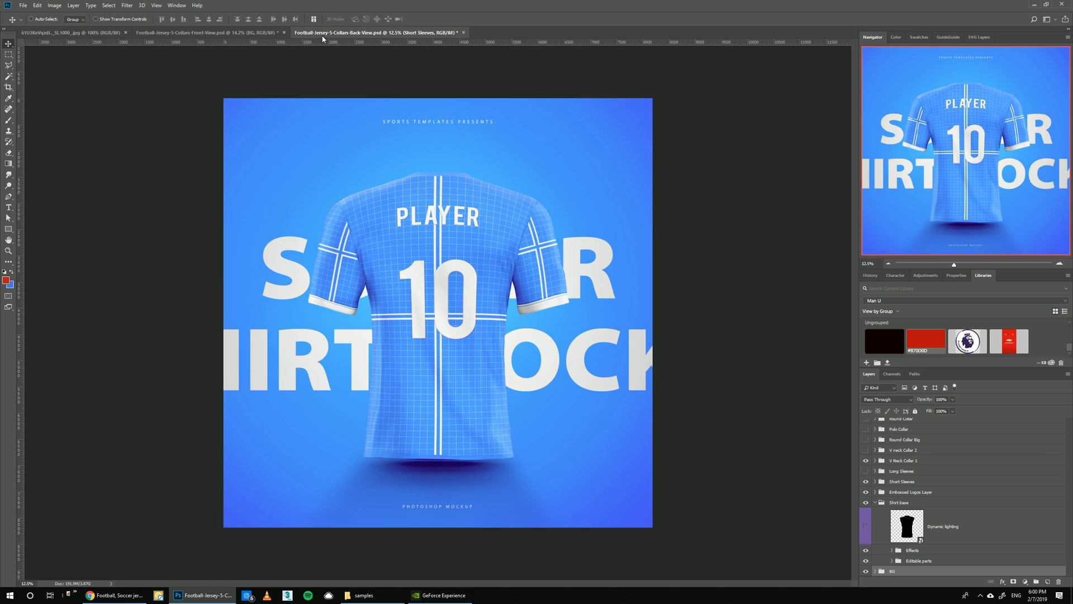
left_click(255, 329, "ctrl")
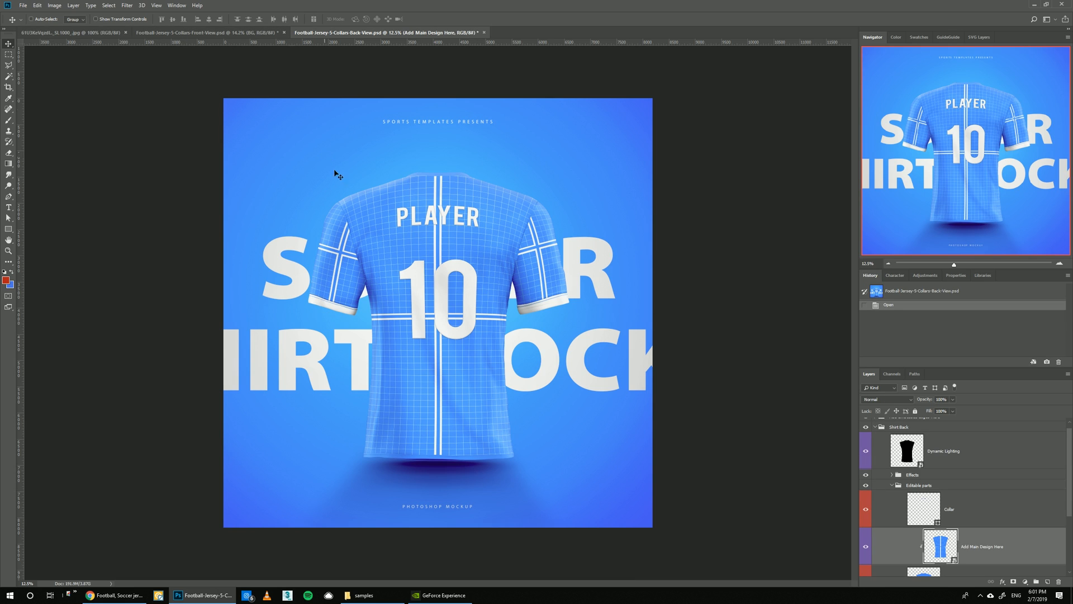
- Open the front view's Add Main Design Here smart object as the source design, and return to the back-view mockup
left_click(206, 35)
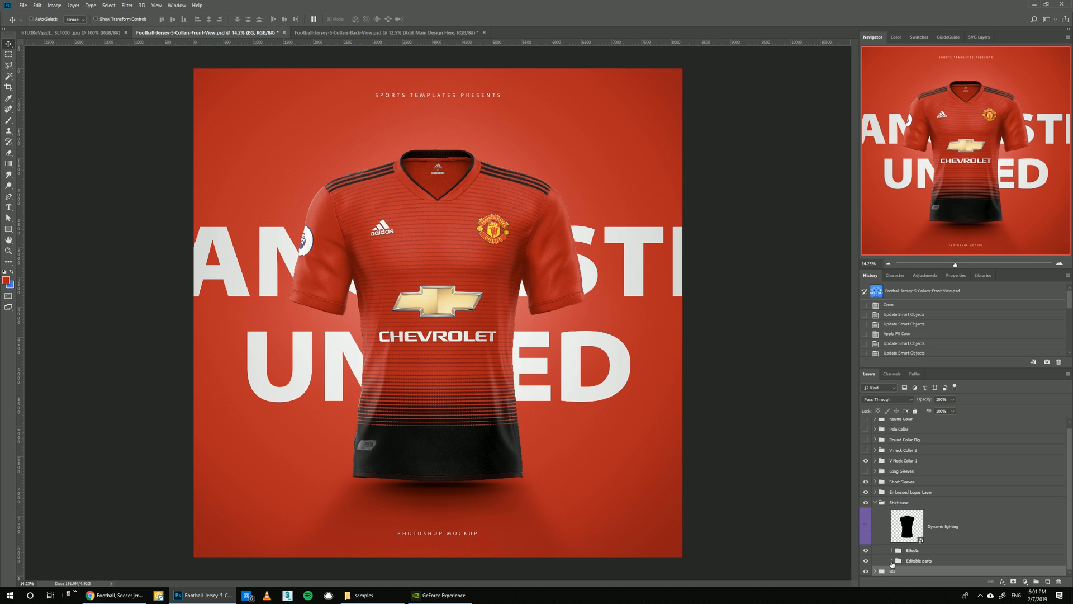
left_click(891, 561)
scroll(917, 523, "down", 3)
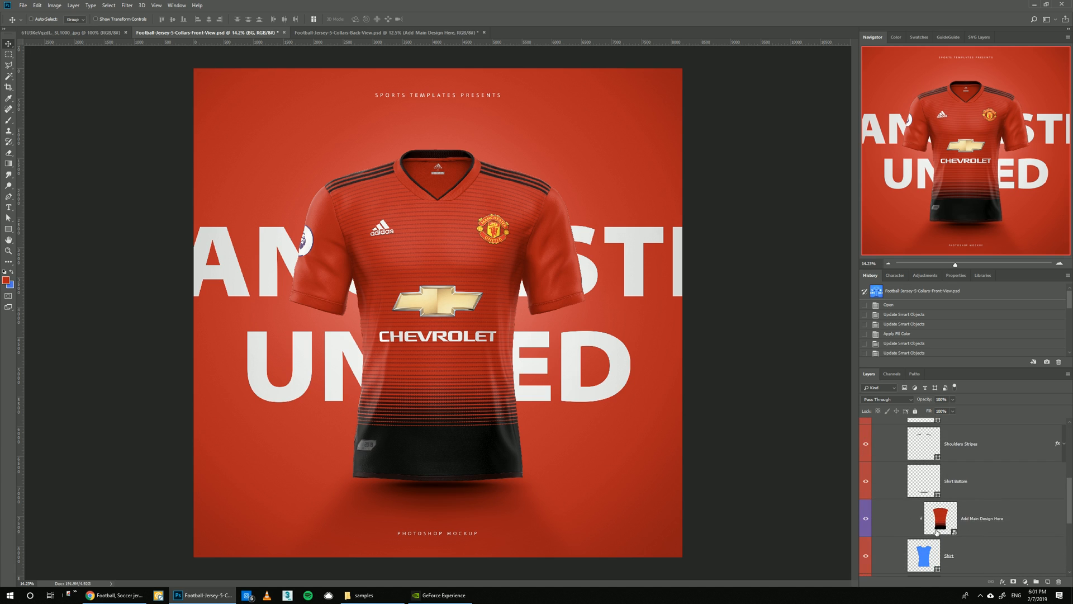
left_click(947, 517)
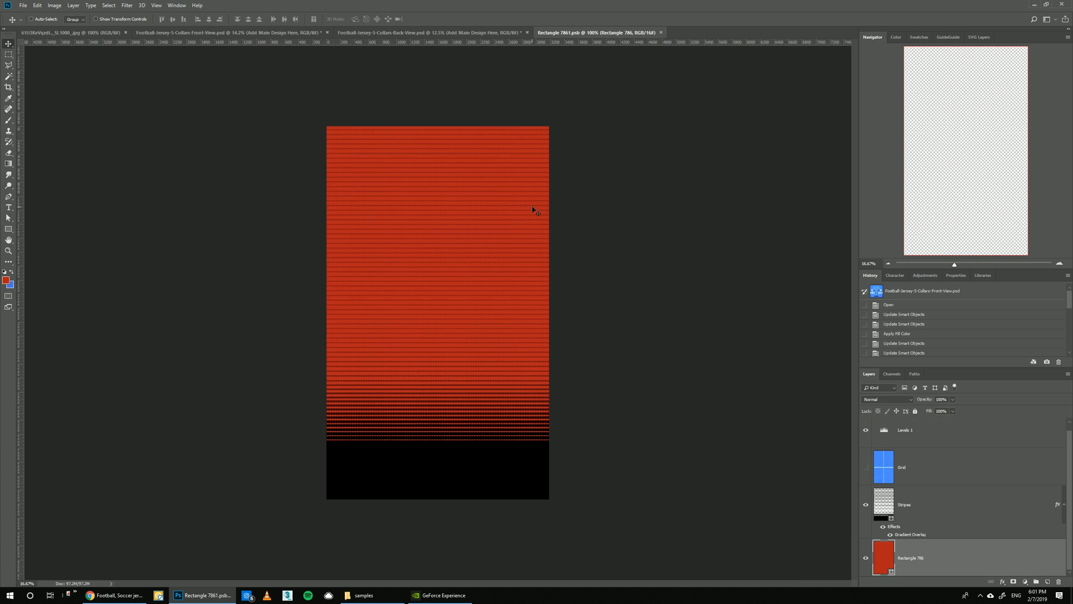
left_click(482, 34)
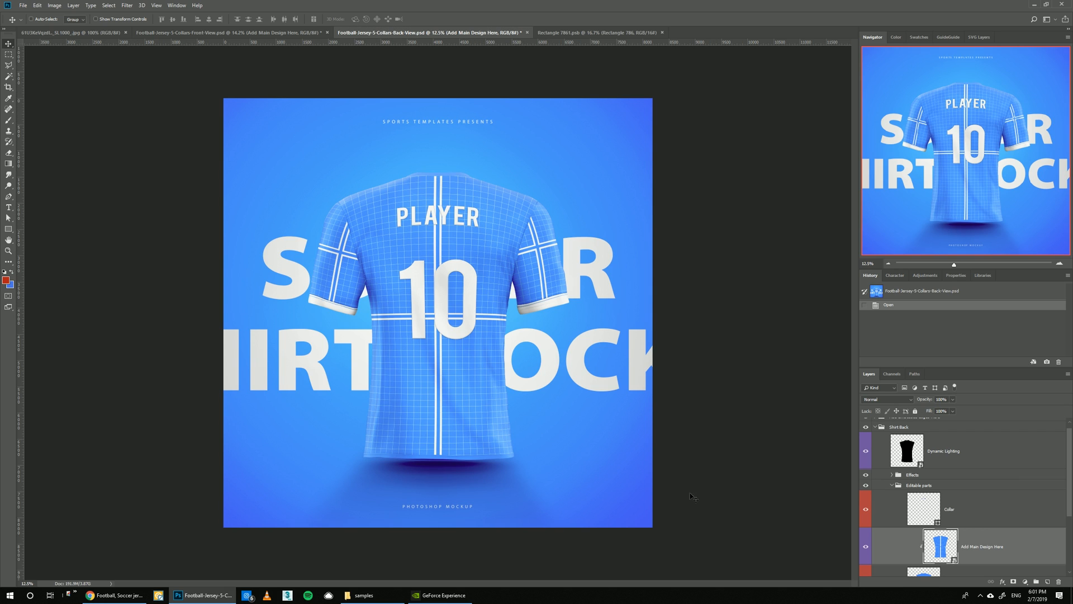
- Open the back shirt's Add Main Design Here smart object and copy the front design's Stripes and Rectangle 786 layers into it
double_click(938, 541)
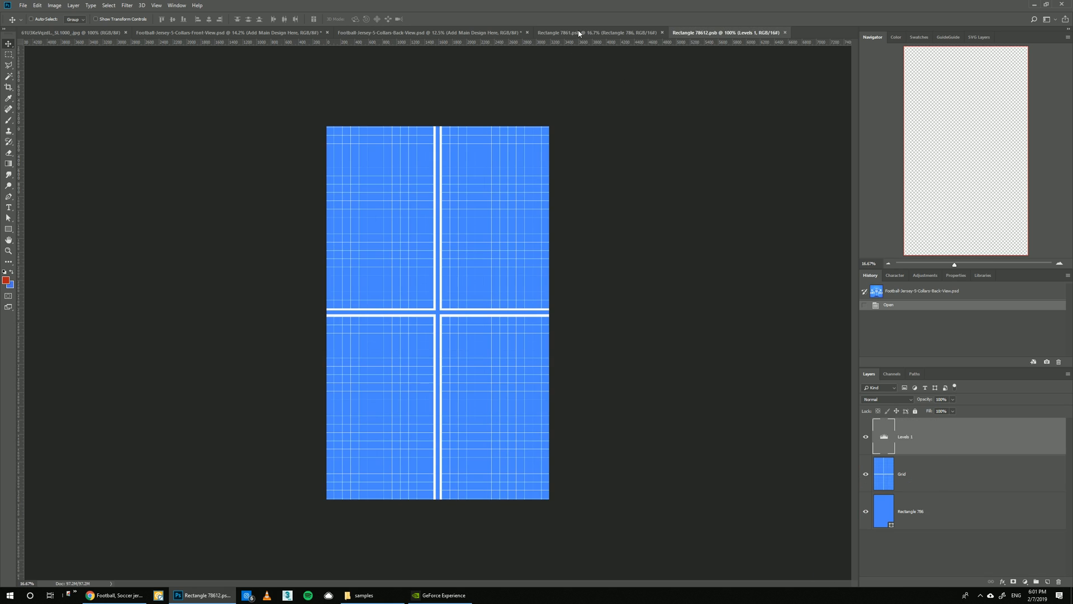
left_click(590, 34)
left_click_drag(590, 34, 105, 283)
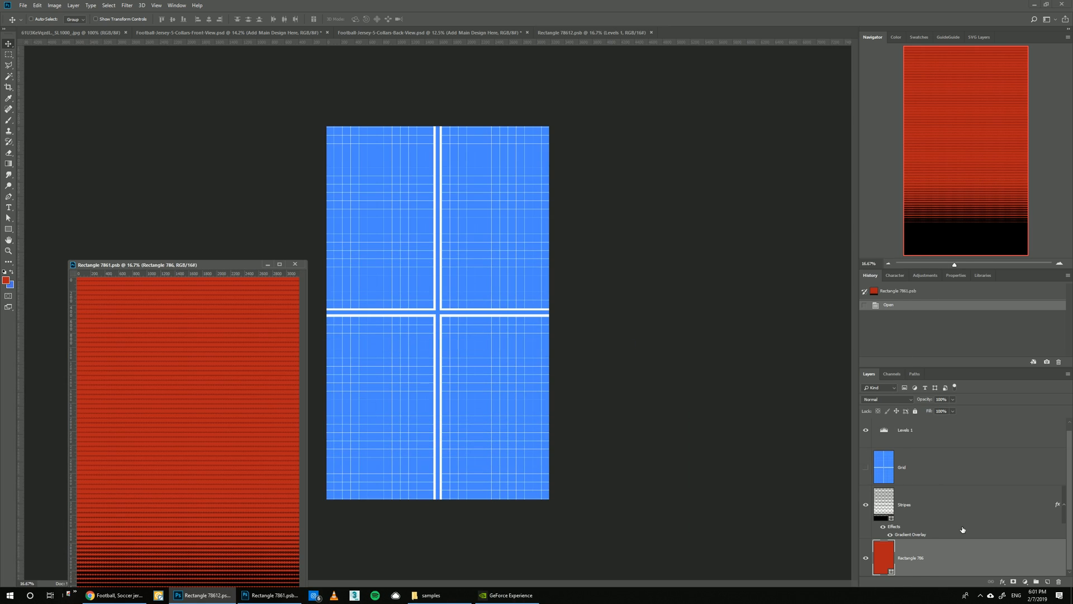
left_click(926, 510, "shift")
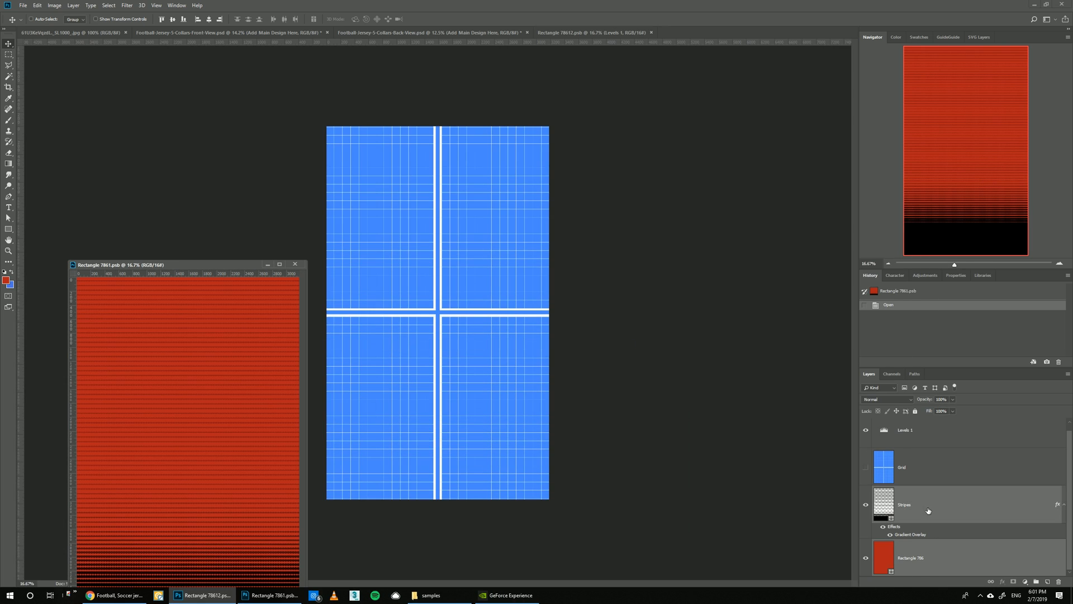
left_click_drag(926, 510, 472, 257)
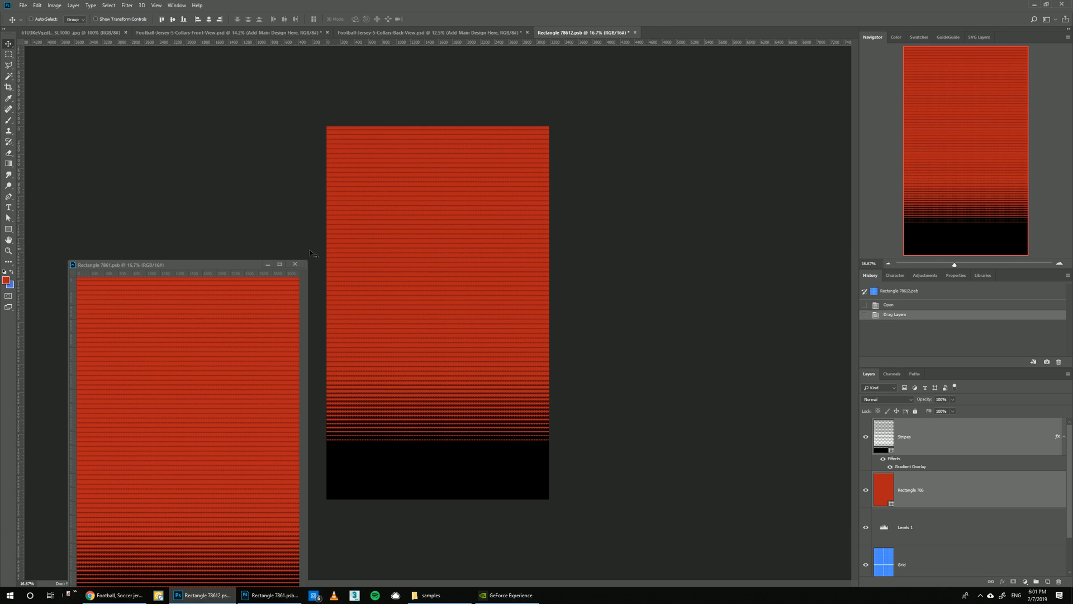
- Close the front design source, and save and close the back design to update the shirt
left_click(295, 264)
left_click(635, 33)
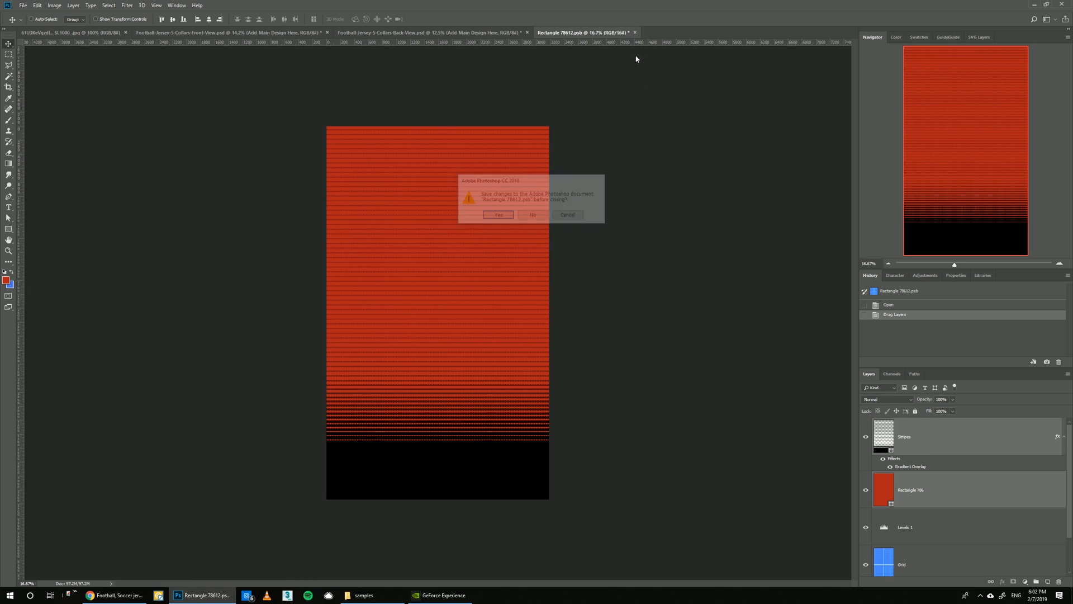
left_click(510, 223)
scroll(925, 500, "down", 3)
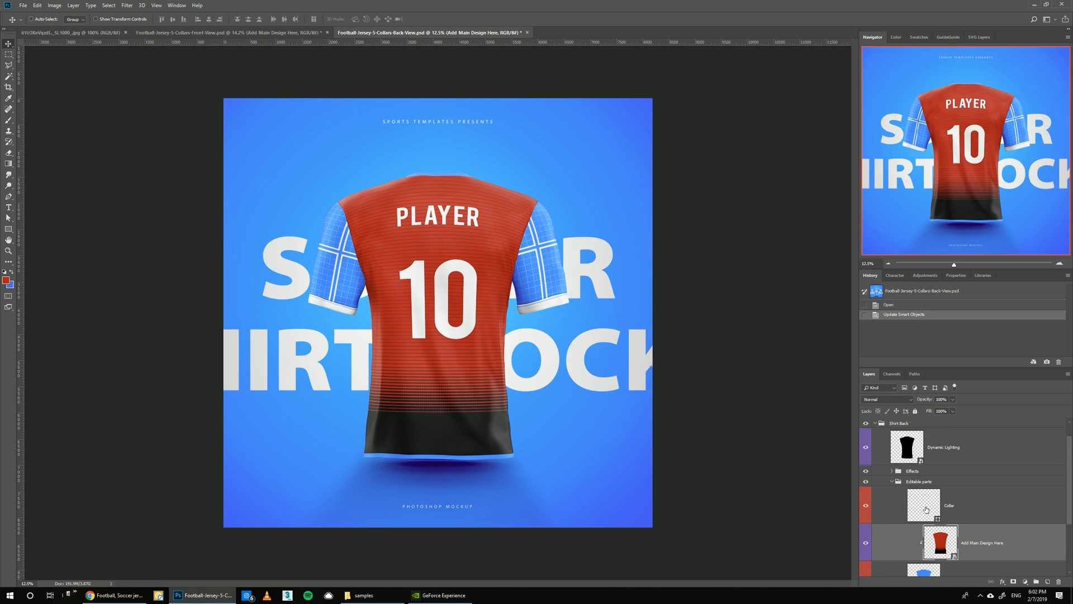
- Open the Main layer smart object in the embossed logos group and change the shirt number to 6
scroll(925, 500, "up", 2)
left_click(892, 482)
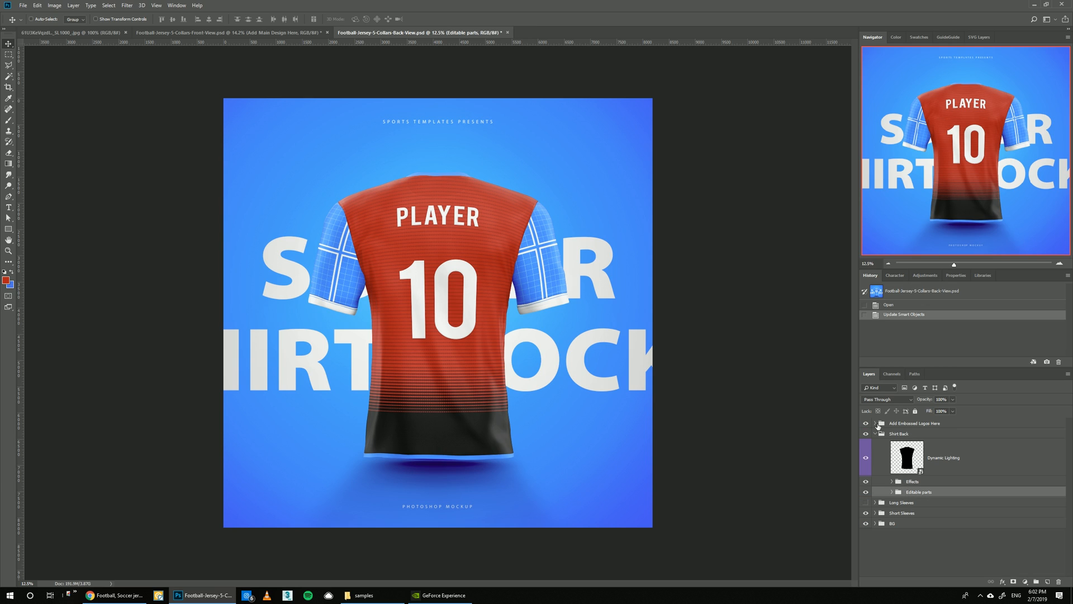
left_click(876, 424)
scroll(922, 490, "down", 1)
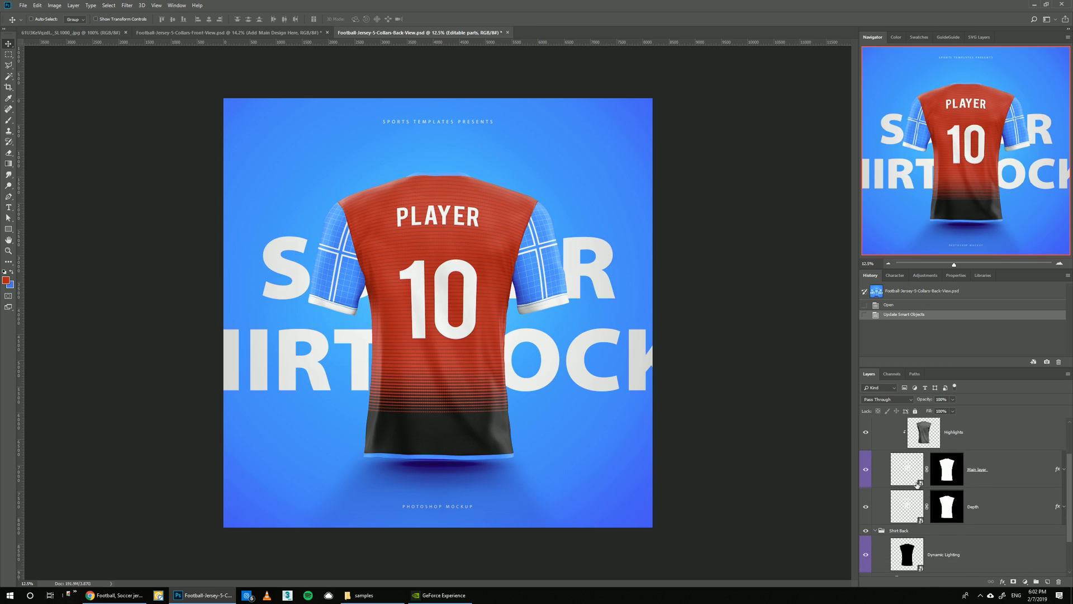
left_click(981, 480)
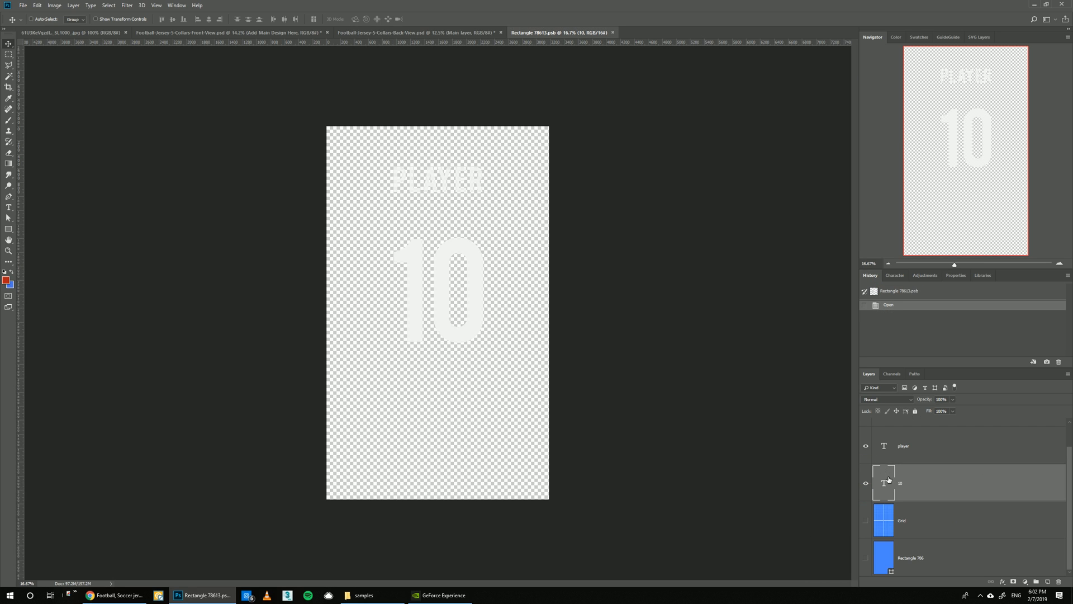
double_click(888, 476)
type("6")
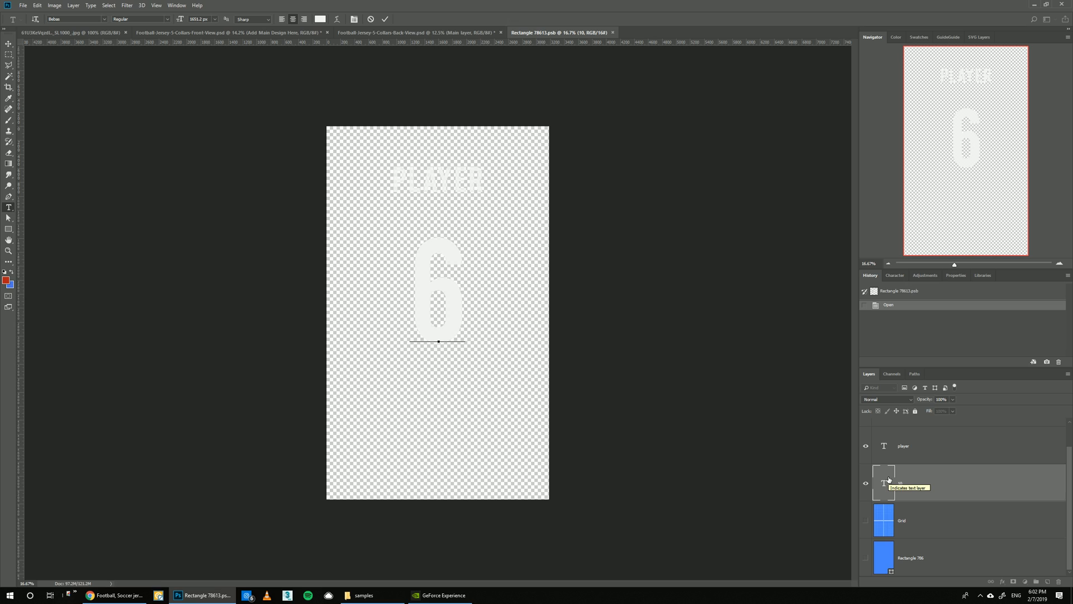
key("ctrl+Return")
- Replace the player name text with POGBA, and save and close the smart object
double_click(883, 456)
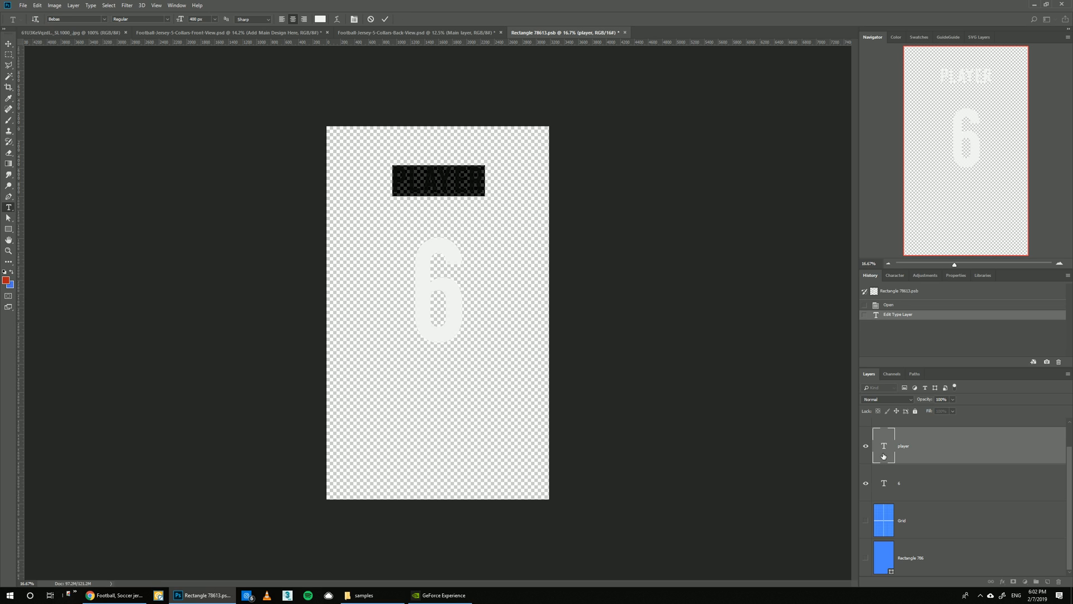
type("PE")
type("GBA")
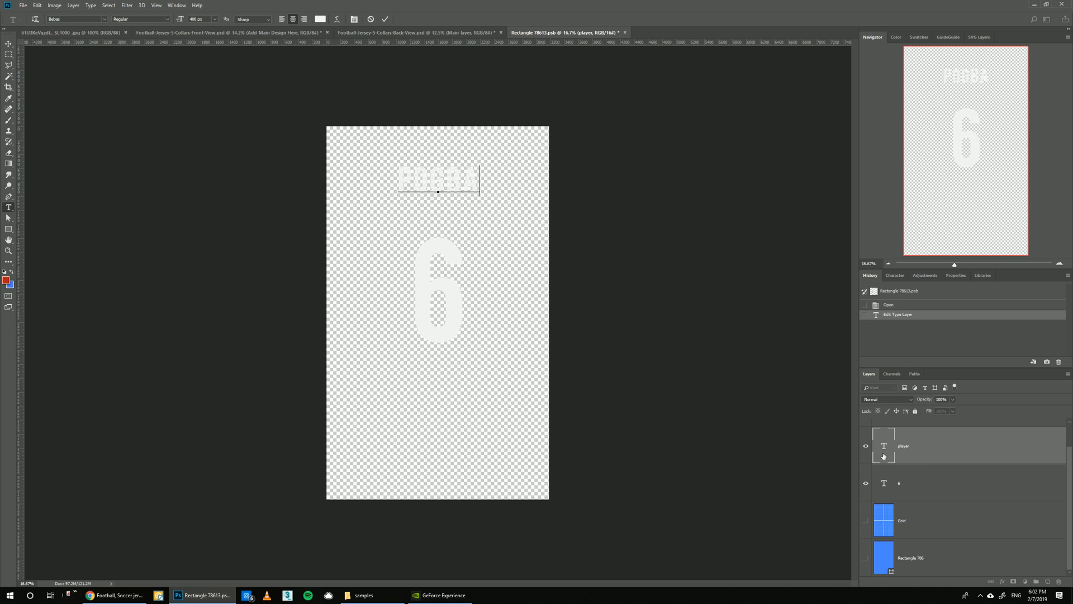
key("ctrl+Return")
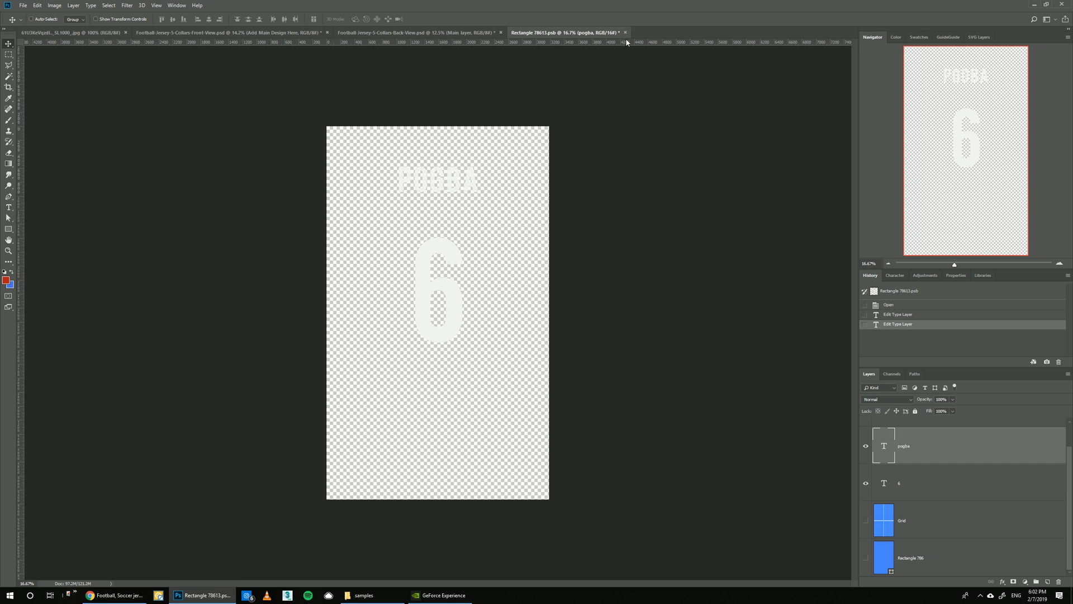
left_click(626, 32)
left_click(496, 213)
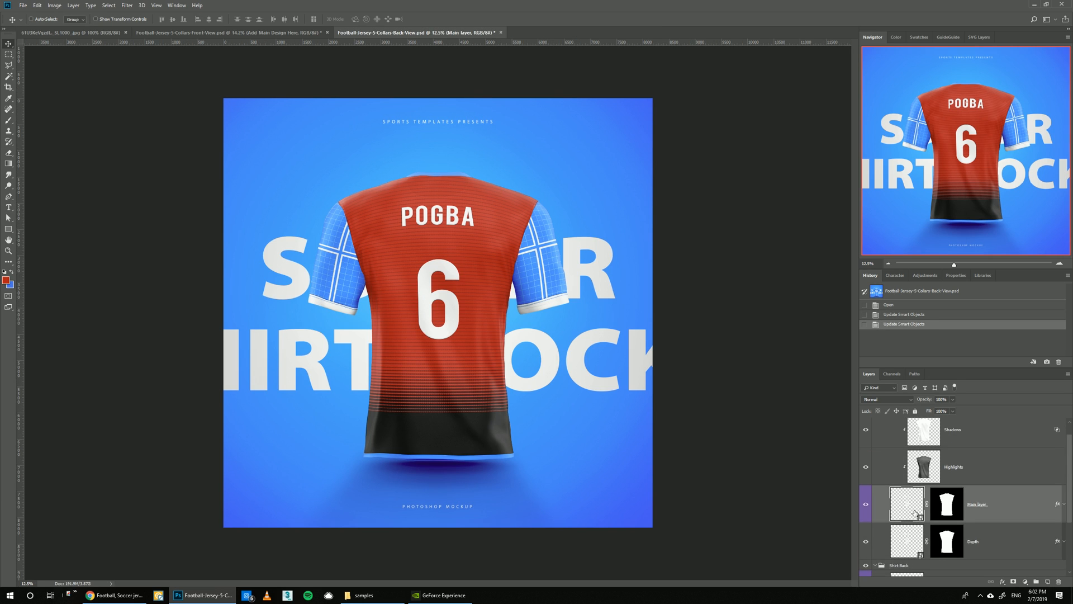
- Fill the Shirt Bottom and Collar layers of the back shirt with the library red #B70D0D
scroll(915, 512, "up", 1)
scroll(880, 562, "down", 5)
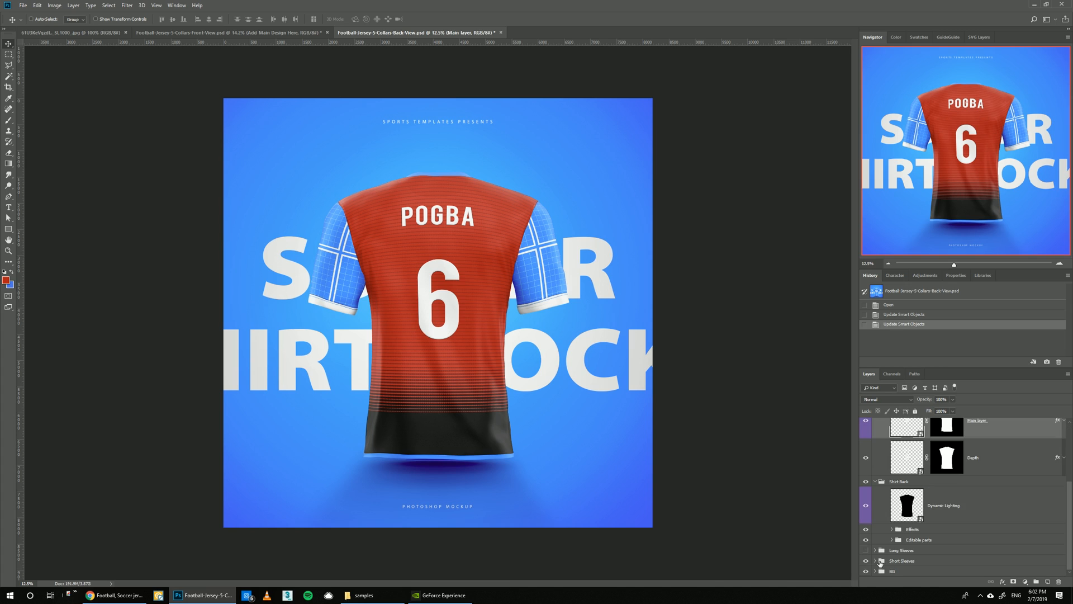
left_click(893, 539)
scroll(922, 519, "down", 8)
left_click(939, 509)
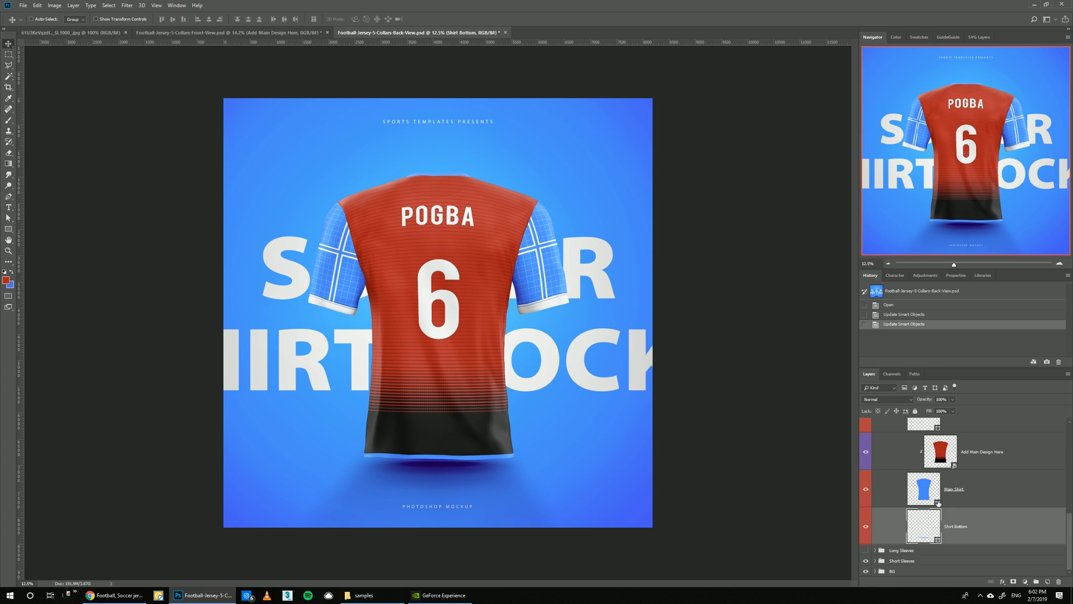
left_click(894, 275)
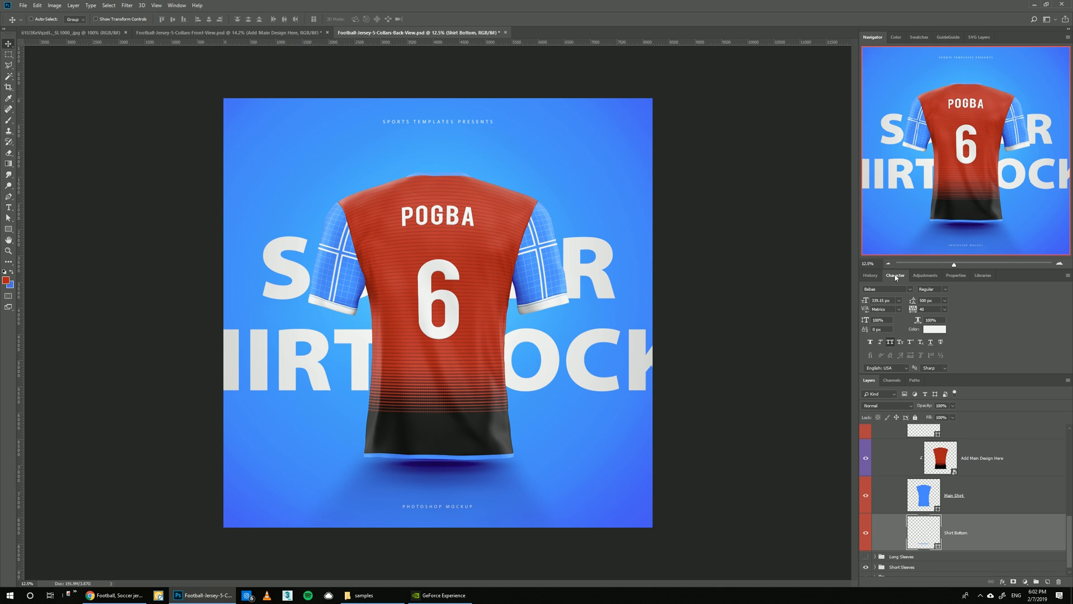
left_click(983, 275)
left_click(926, 341)
scroll(924, 495, "up", 2)
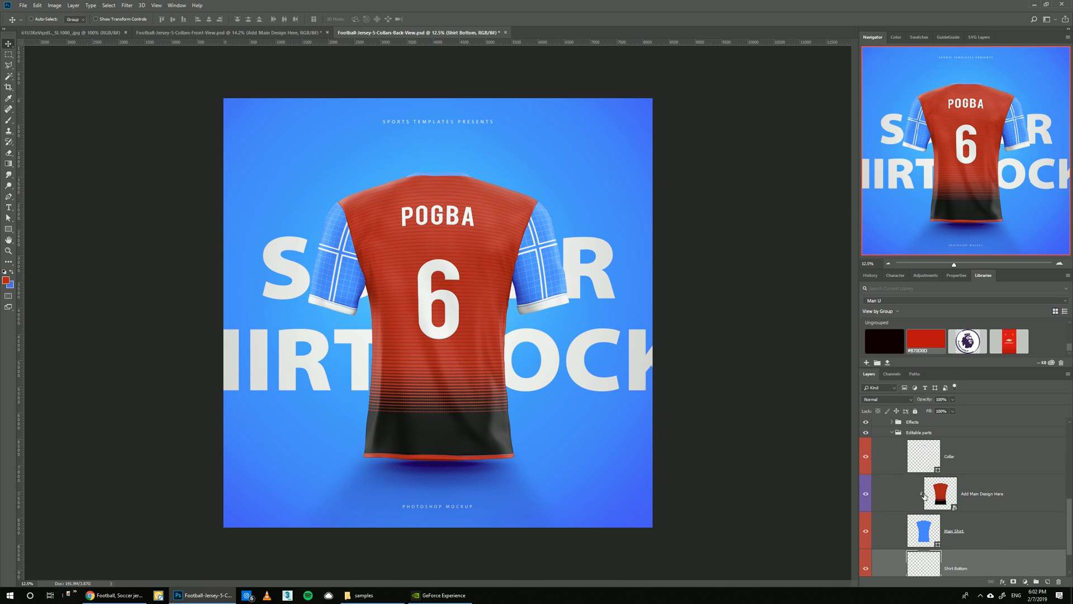
left_click(924, 472)
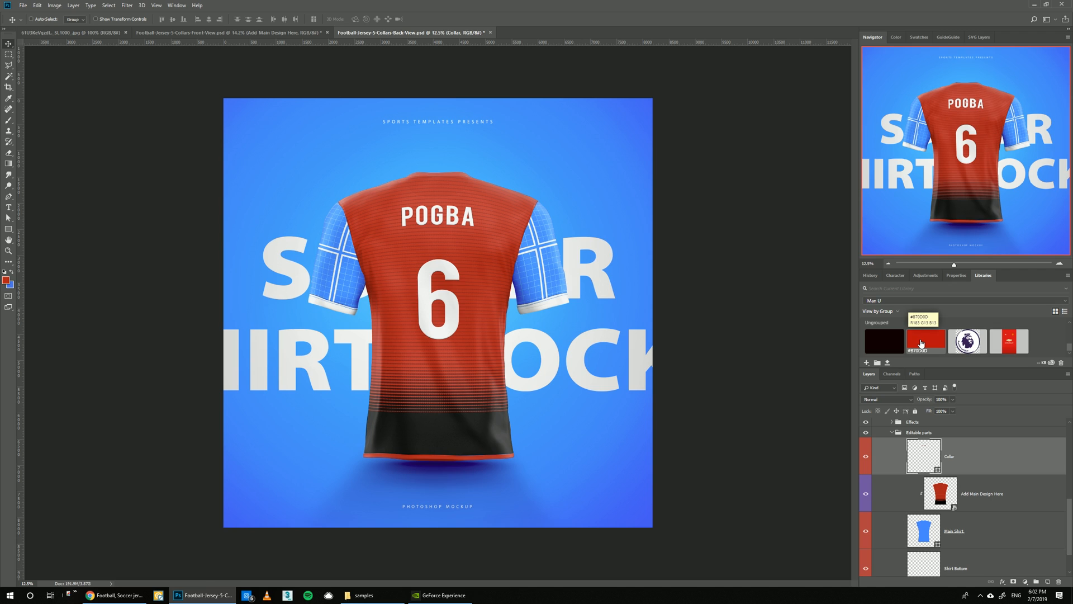
- Collapse the finished groups, expand Left Sleeve in the Short Sleeves group, and hide its clipped grid design layer
scroll(880, 426, "up", 5)
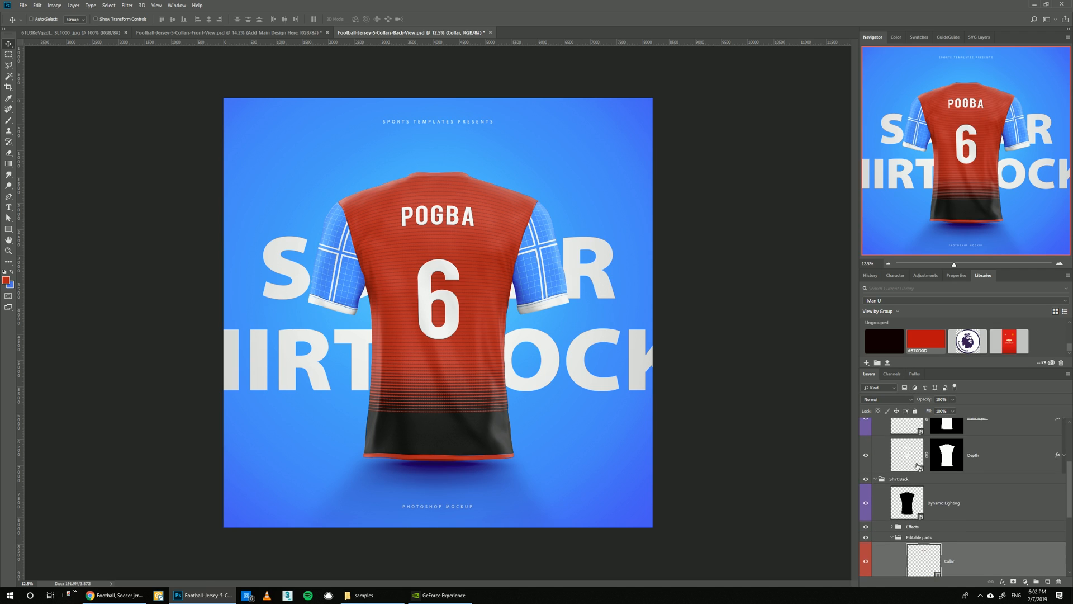
left_click(875, 423)
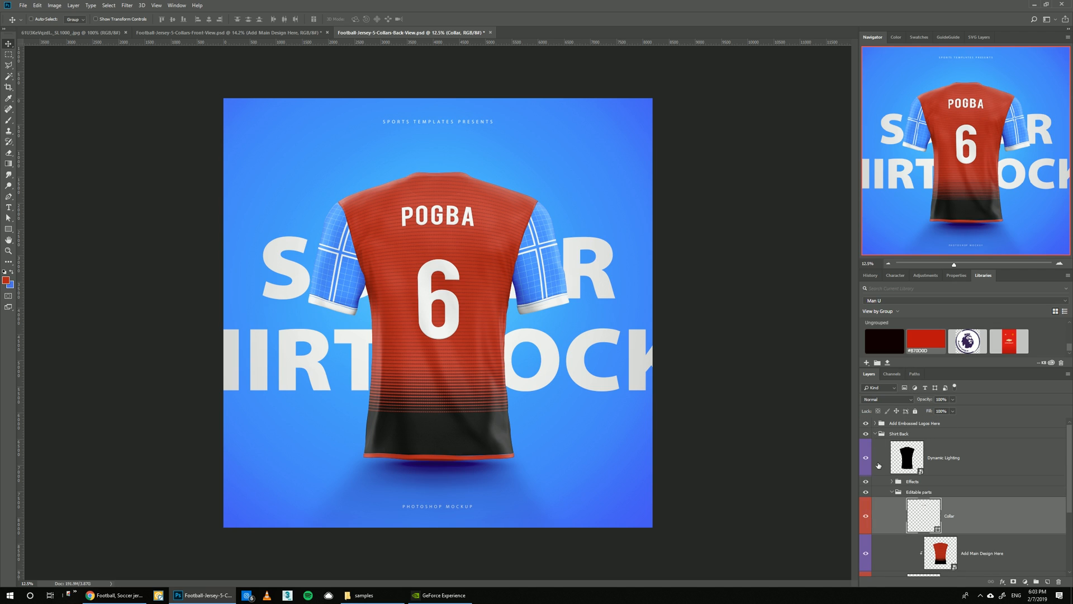
left_click(874, 433)
left_click(875, 454)
scroll(938, 497, "down", 1)
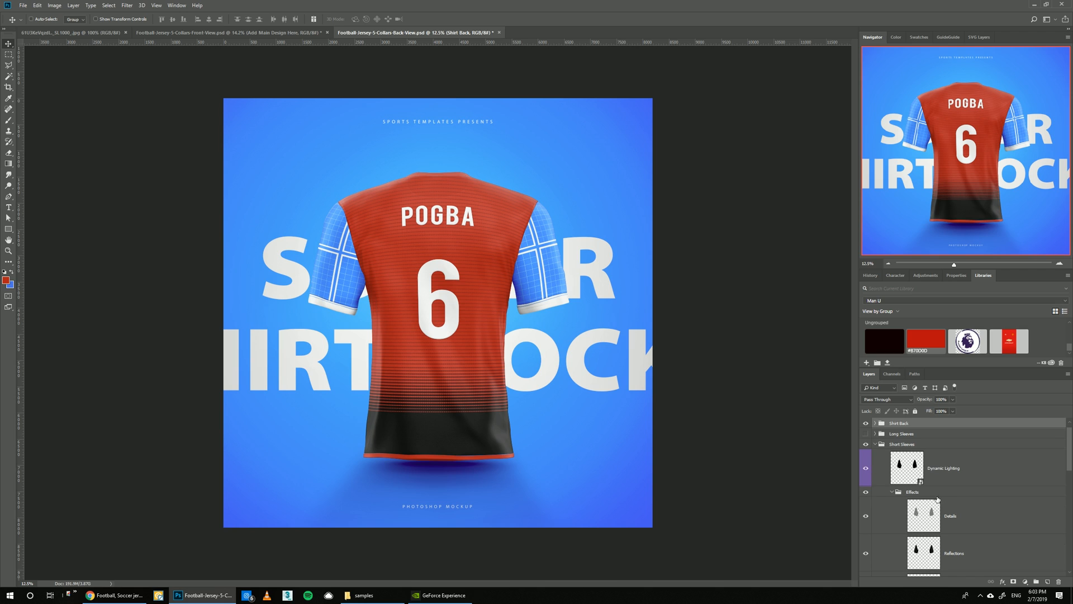
left_click(892, 492)
left_click(892, 513)
scroll(917, 516, "down", 1)
left_click(867, 532)
scroll(950, 517, "down", 1)
- Fill the Left Sleeve base shape and the Sleeve bottoms L layer with the library red #B70D0D
left_click(930, 537)
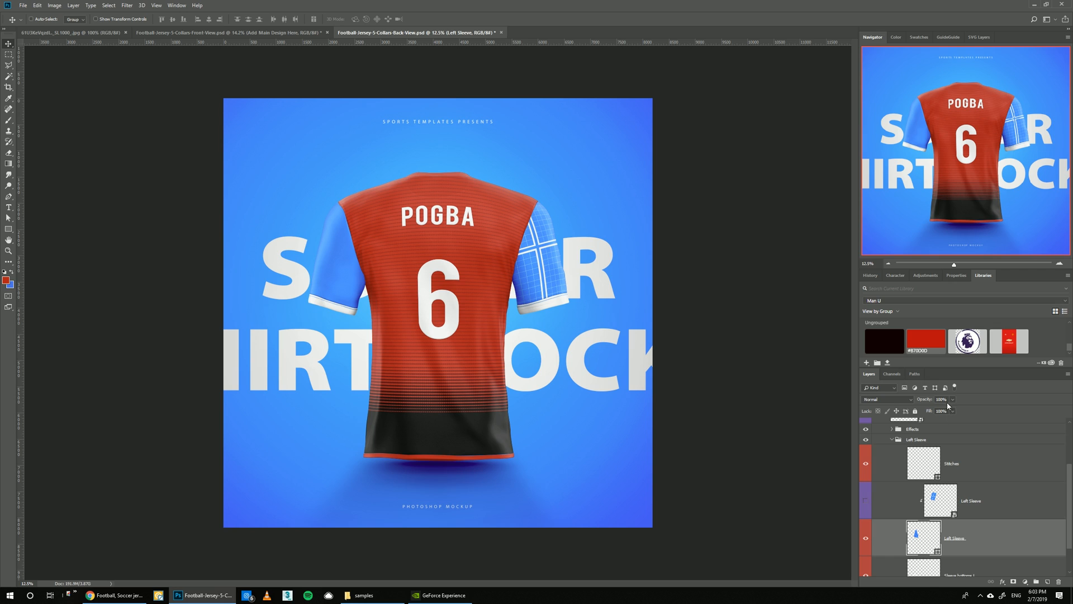
left_click(917, 342)
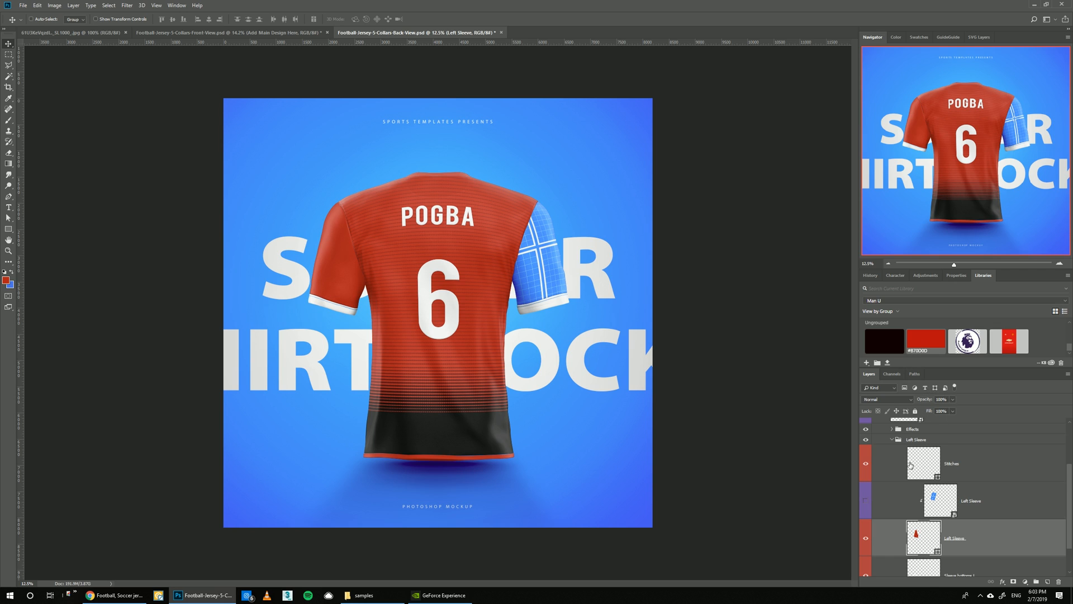
left_click(911, 464)
scroll(943, 509, "down", 1)
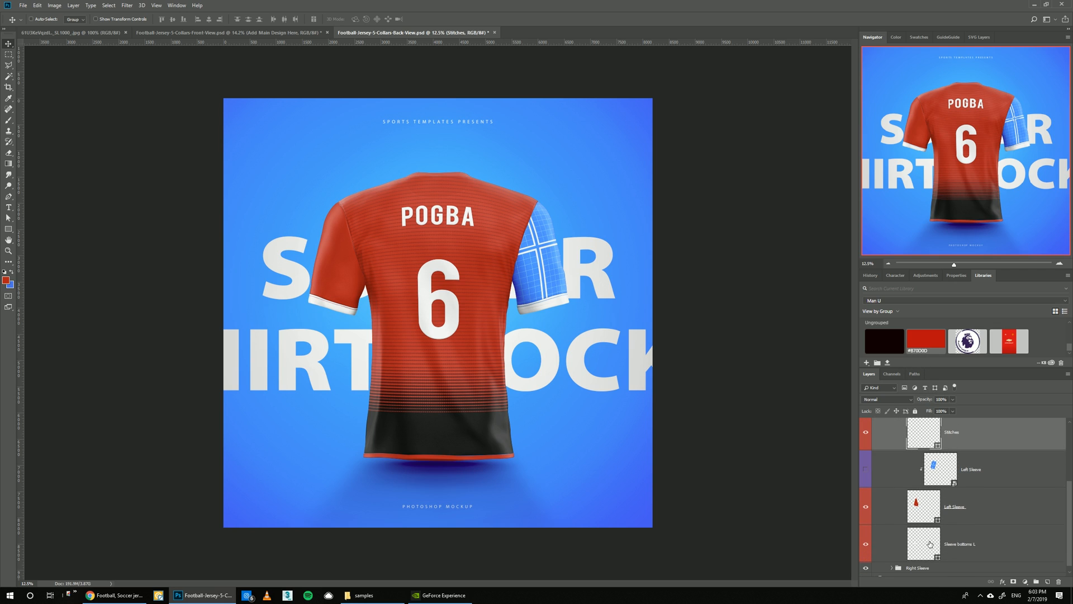
left_click(932, 537)
scroll(911, 467, "up", 1)
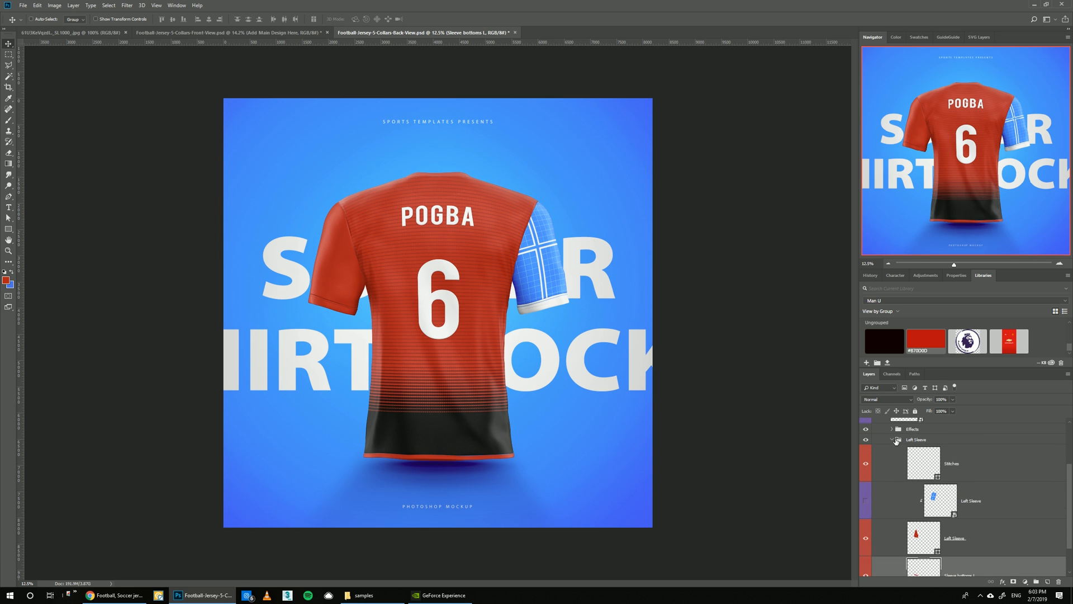
- Open the Right Sleeve smart object and place the Premier League badge across the artwork's right edge, scaled to about 62%
left_click(893, 441)
left_click(893, 524)
scroll(923, 503, "down", 2)
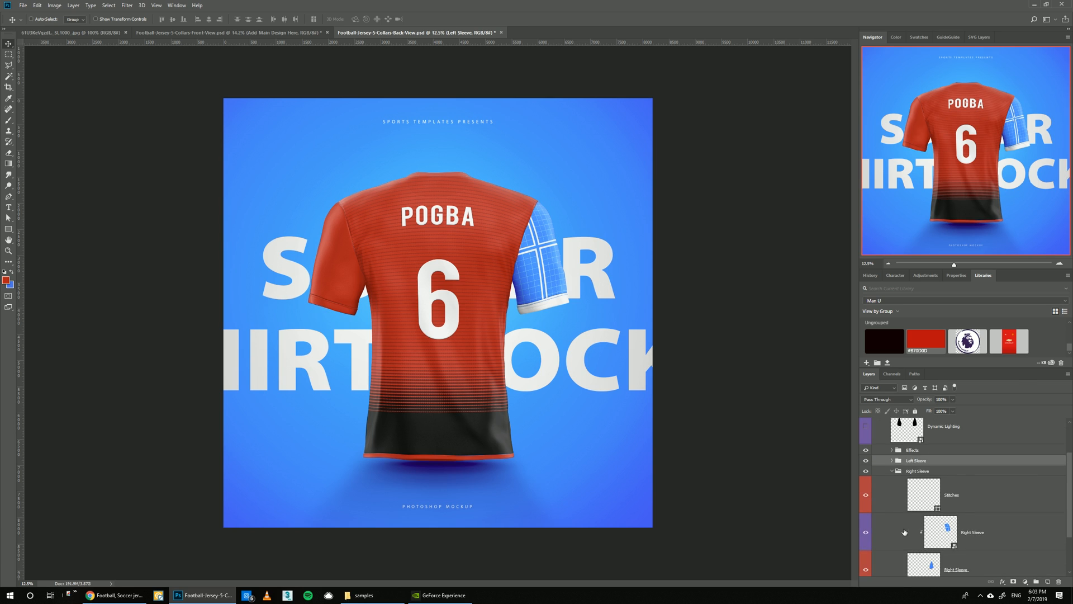
double_click(933, 499)
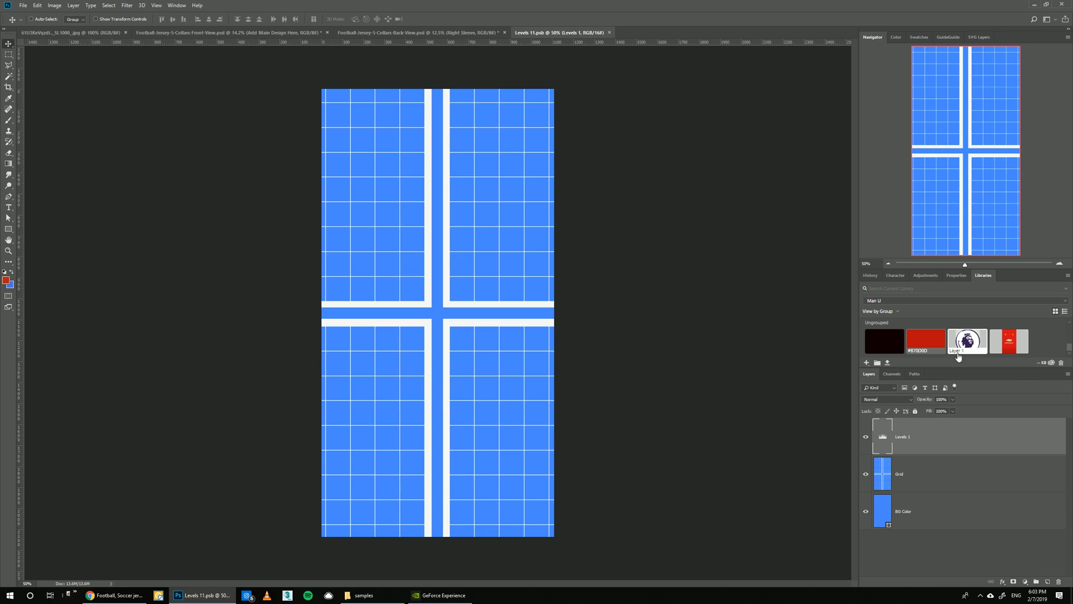
left_click_drag(548, 306, 547, 308)
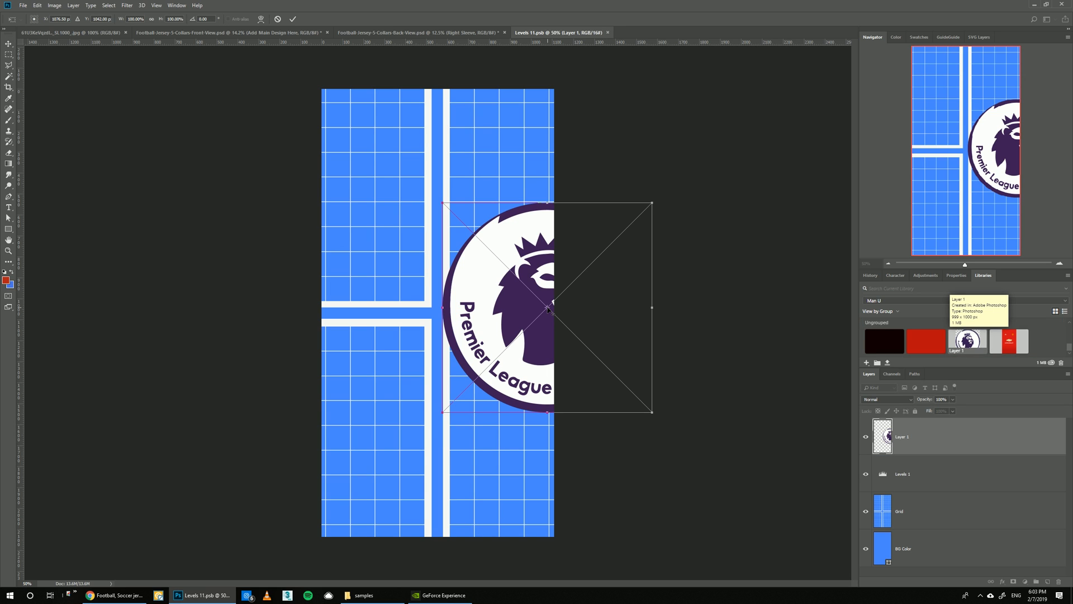
left_click_drag(652, 203, 614, 248)
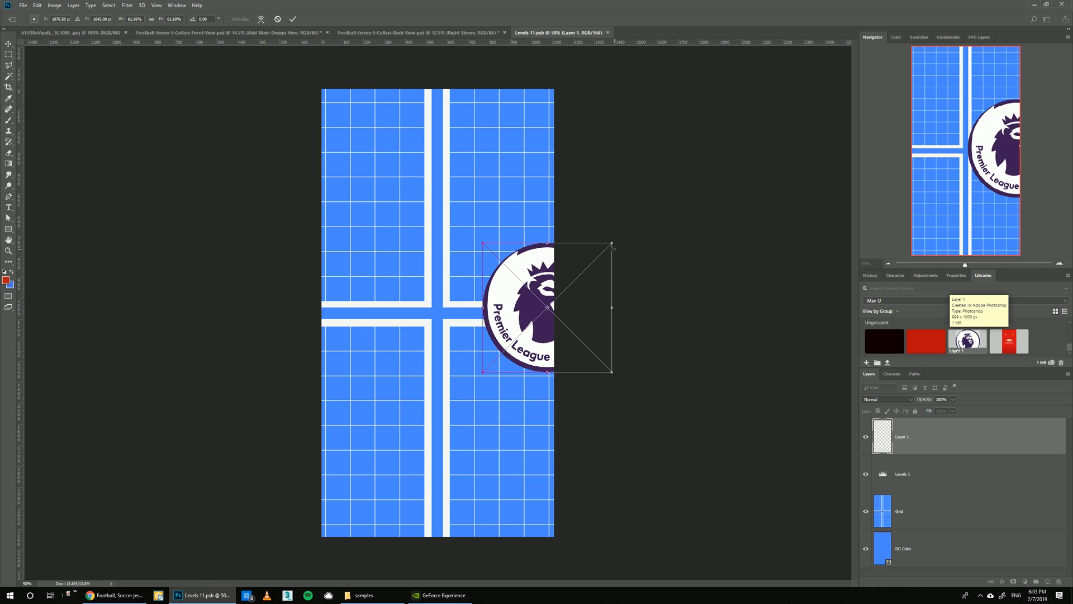
key("Return")
- Hide the Grid and BG Color layers, move the badge beneath Levels 1, and save and close the sleeve artwork
left_click_drag(865, 510, 867, 550)
left_click_drag(902, 441, 889, 484)
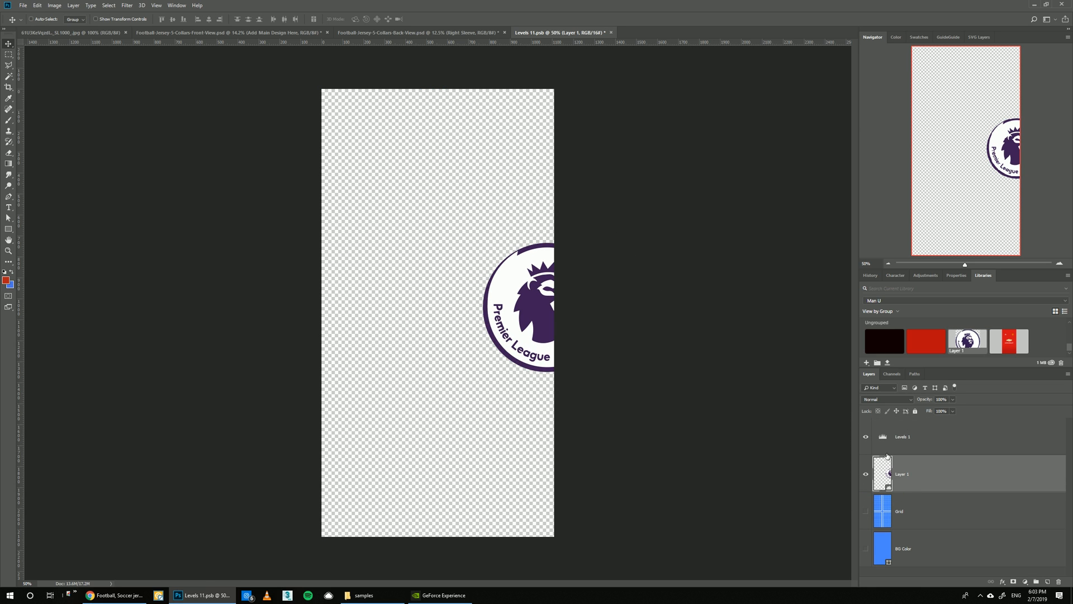
left_click(610, 32)
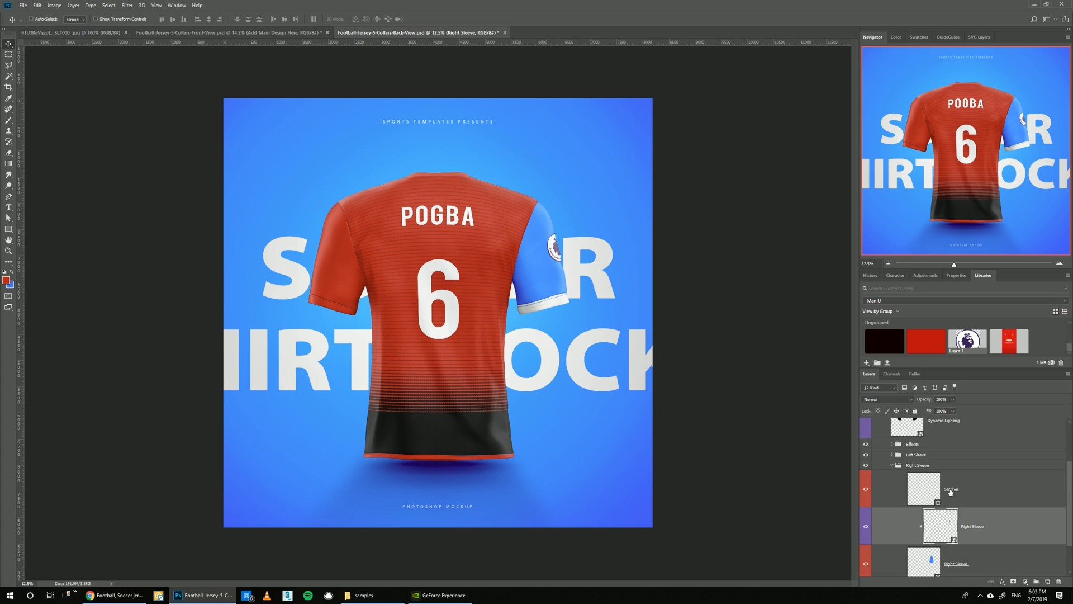
- Fill the Right Sleeve base shape and the Sleeve bottoms R layer with the library red #B70D0D
left_click(925, 340)
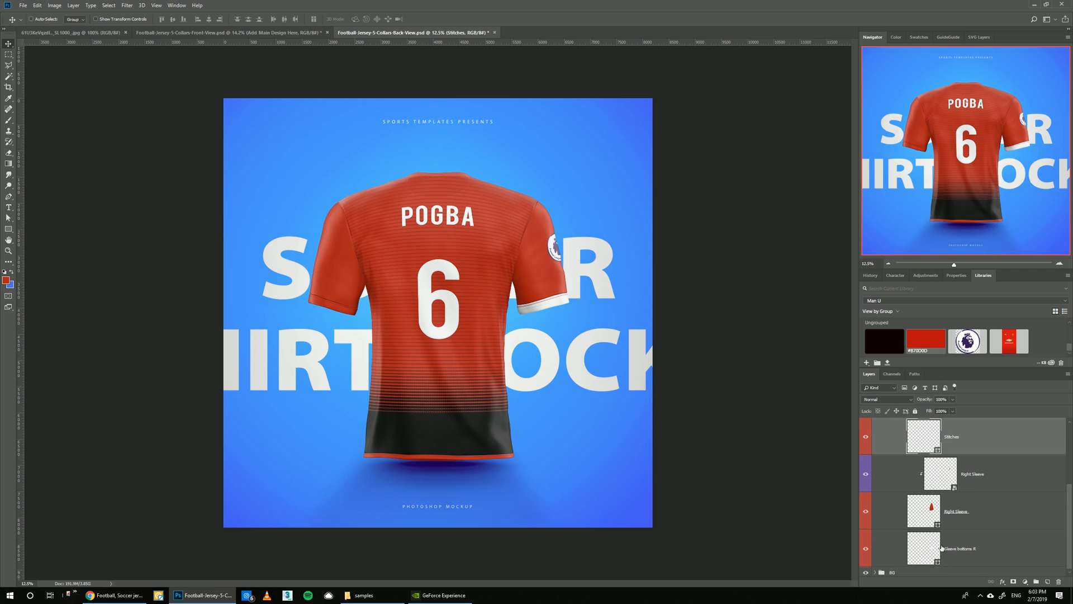
scroll(952, 439, "down", 1)
left_click(928, 549)
left_click(924, 347)
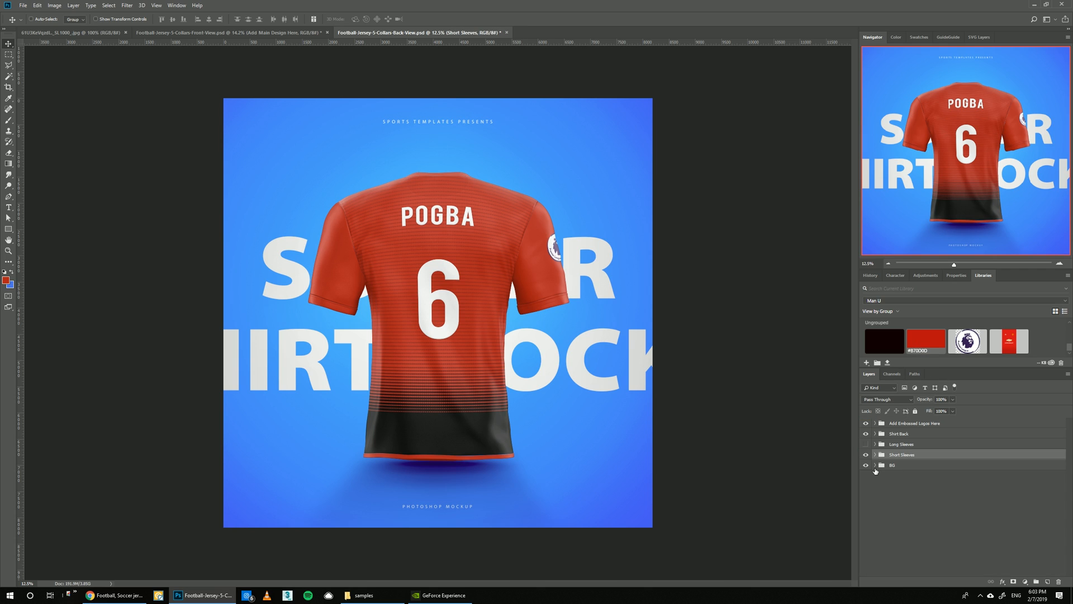
- Fill the BG color layer with the library red #B70D0D and the shirt's bottom hem with the library dark #0F0101
left_click(874, 466)
scroll(878, 470, "down", 2)
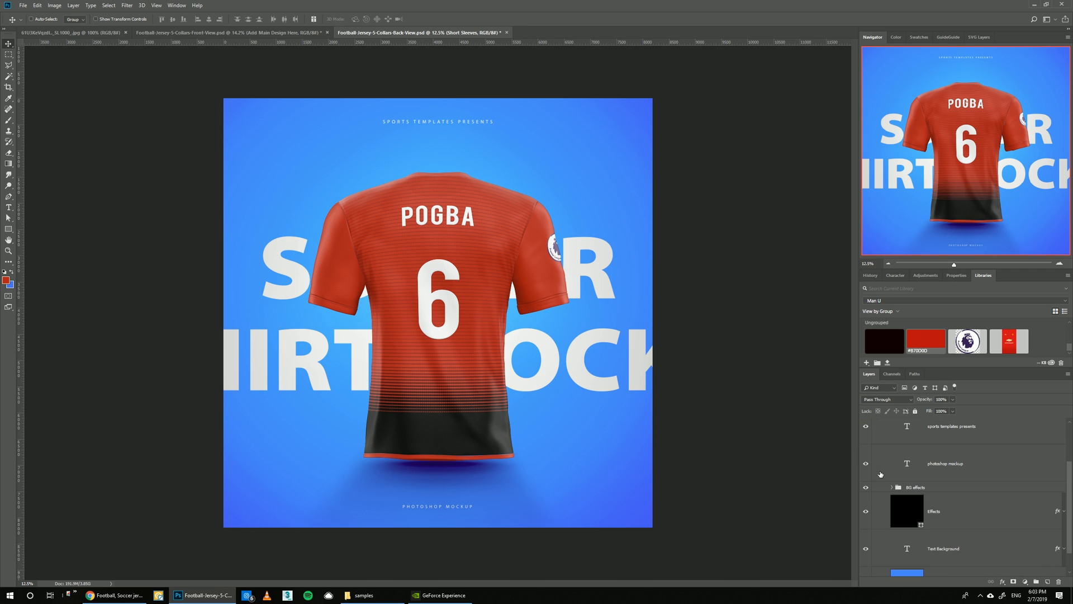
left_click(919, 556)
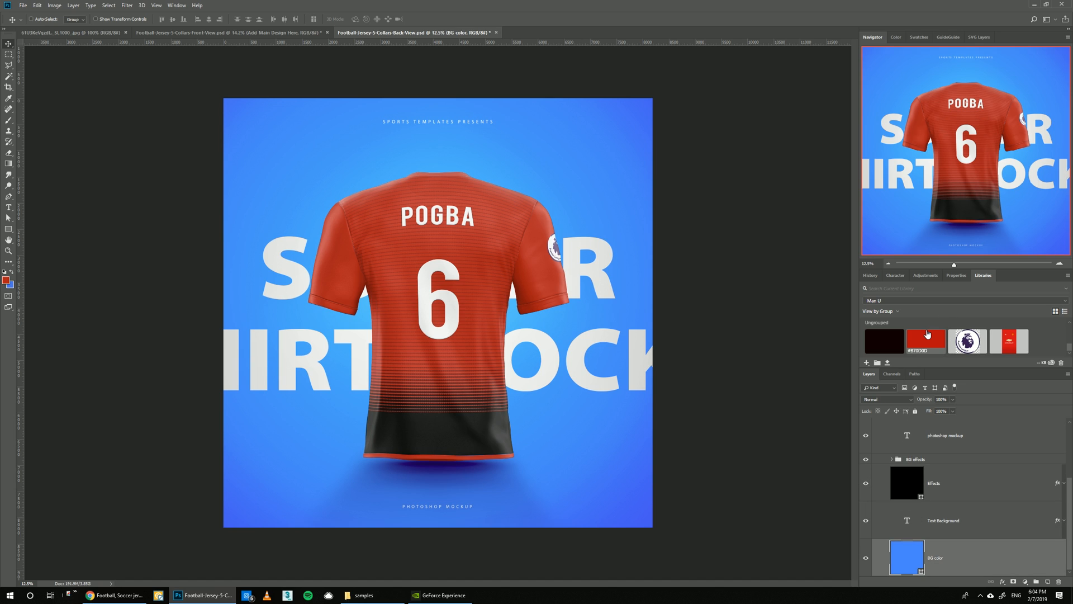
left_click(927, 334)
scroll(917, 480, "up", 10)
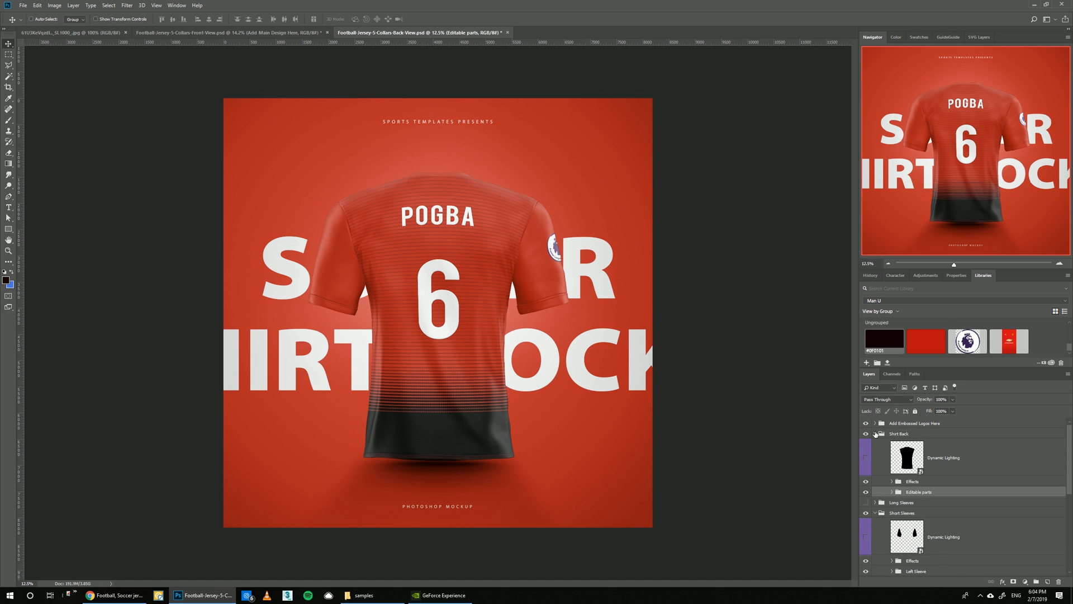
left_click(876, 435)
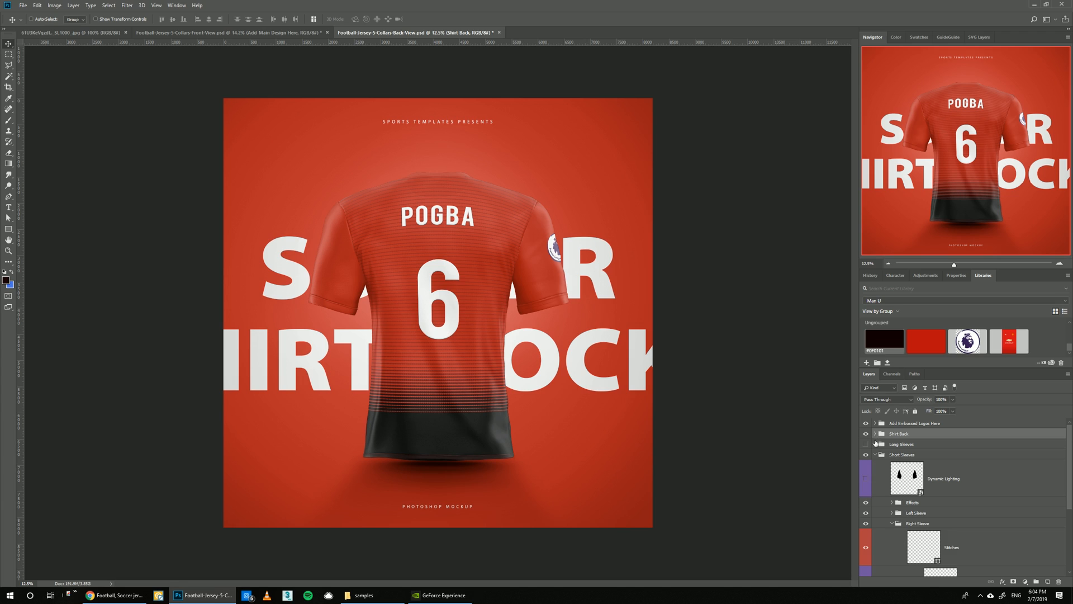
left_click(875, 455)
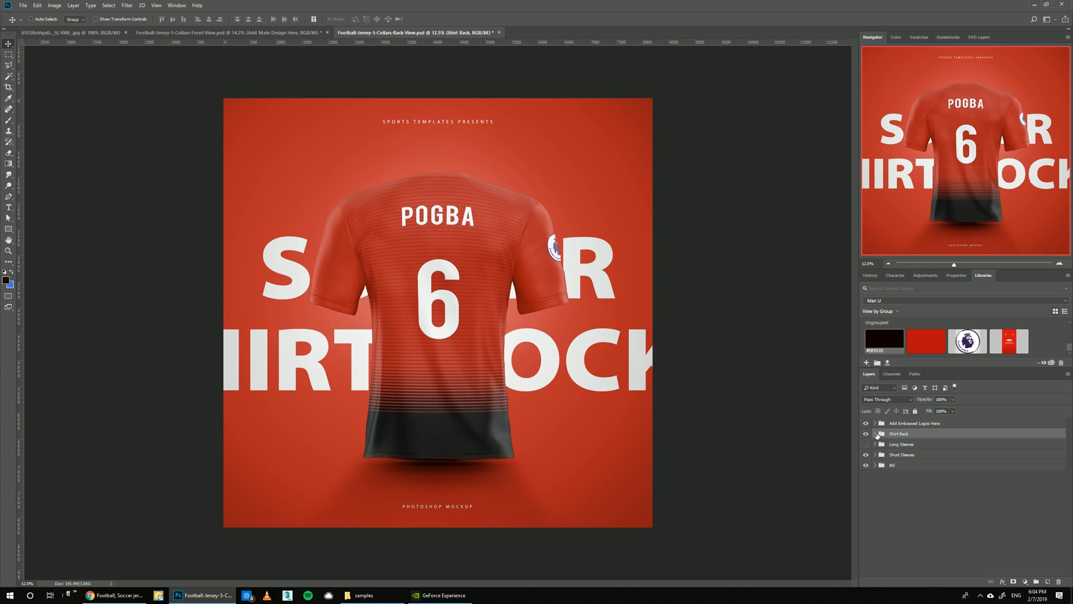
- Turn on the Dynamic Lighting layer in the Shirt Back group and open its smart object for editing
left_click(875, 434)
left_click(938, 456)
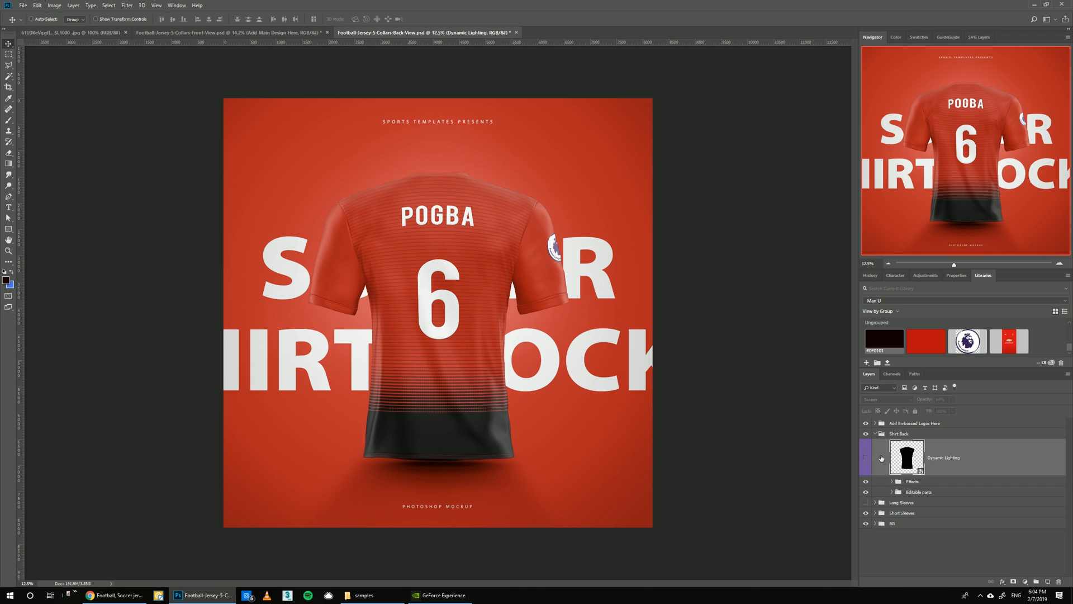
left_click(867, 458)
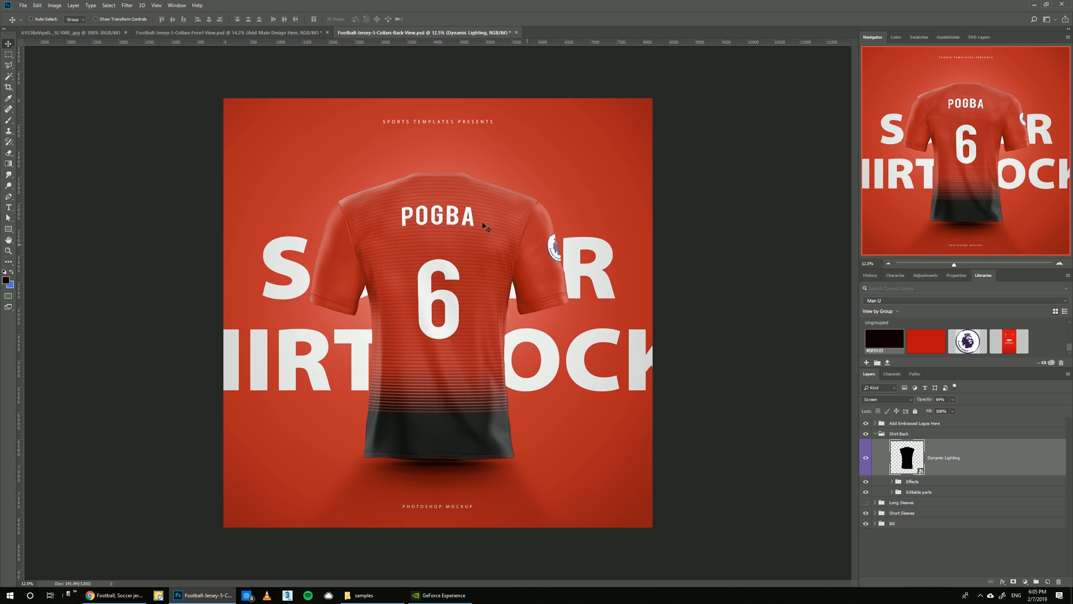
double_click(914, 452)
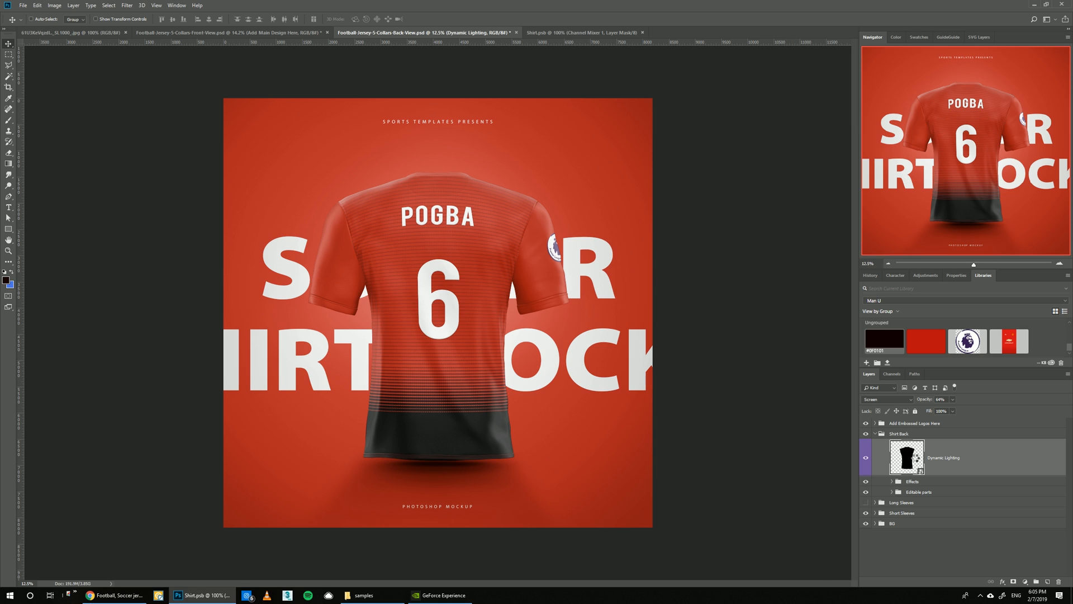
- Set the shirt lighting's Channel Mixer 1 to Red -39%, Green +92% and Blue +18%
left_click(906, 438)
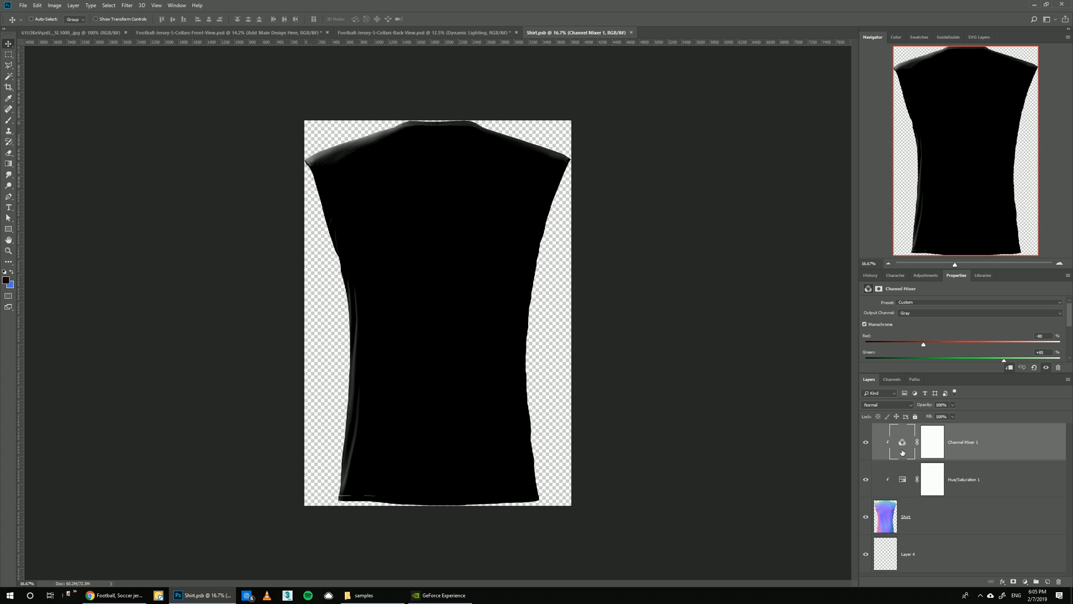
scroll(946, 352, "down", 1)
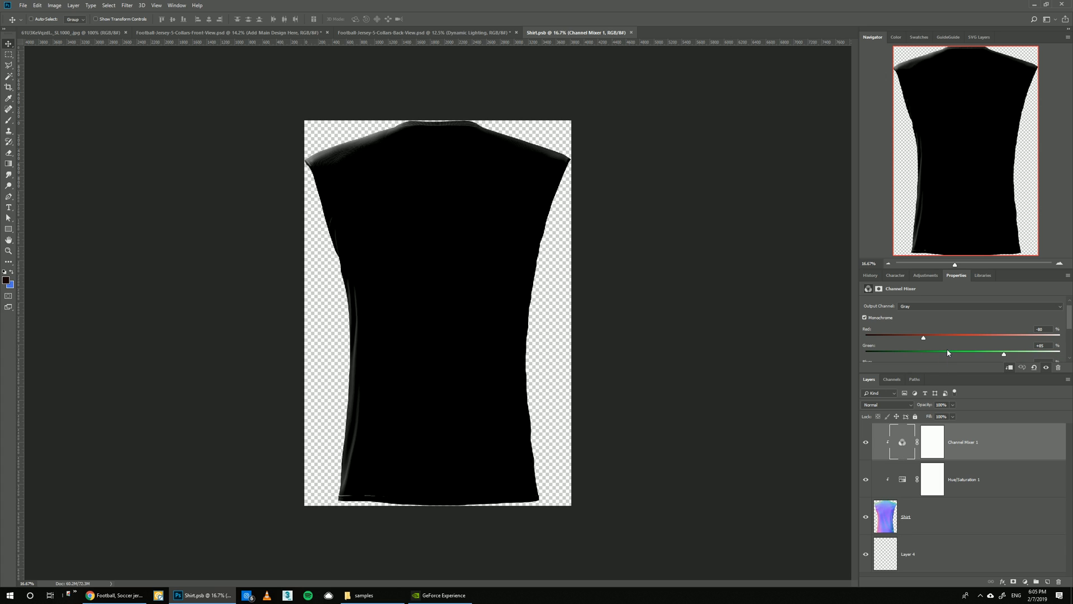
mouse_move(924, 337)
left_mouse_down()
mouse_move(969, 337)
mouse_move(944, 337)
mouse_move(925, 355)
left_mouse_up()
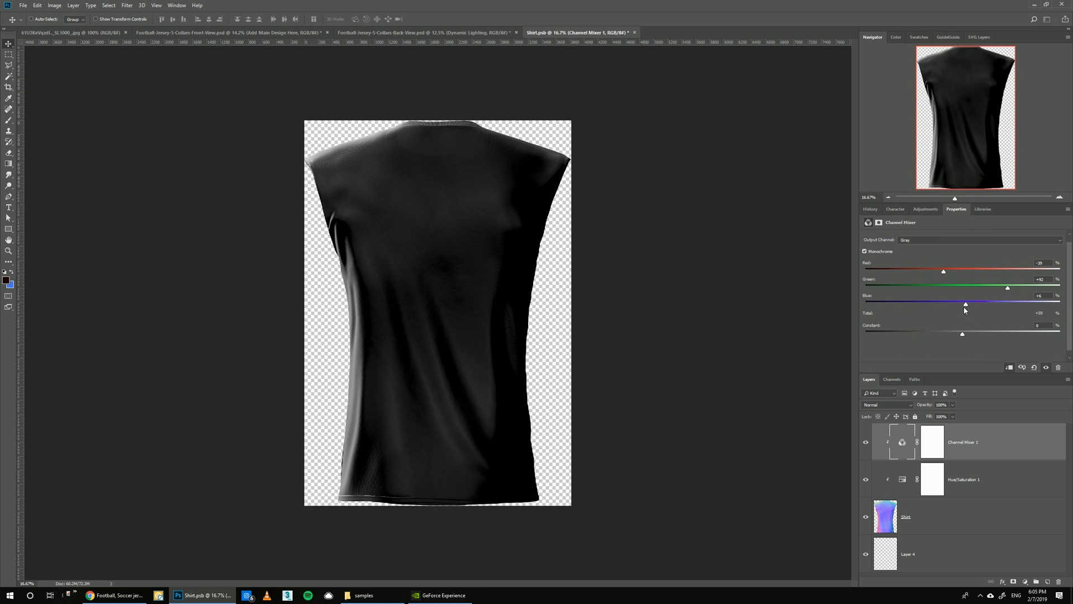
mouse_move(965, 309)
left_mouse_down()
mouse_move(941, 304)
mouse_move(987, 302)
mouse_move(971, 302)
left_mouse_up()
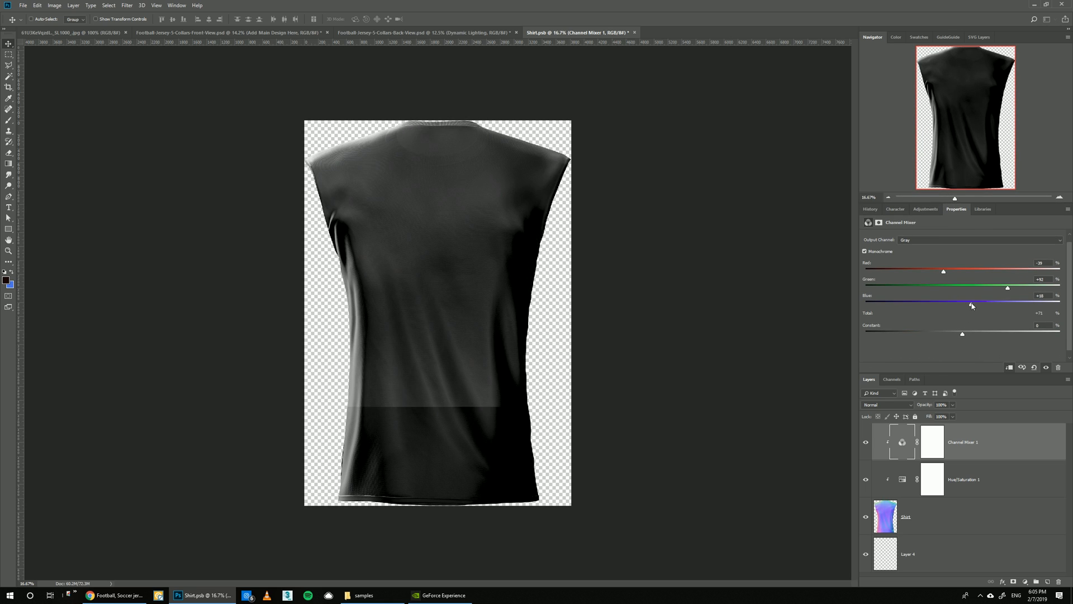
- Shift the Hue/Saturation 1 hue, set Channel Mixer 1 to Green -28% and Blue about +13%, and save and close the shirt lighting
left_click(902, 480)
left_click_drag(1020, 268, 970, 311)
left_click(903, 443)
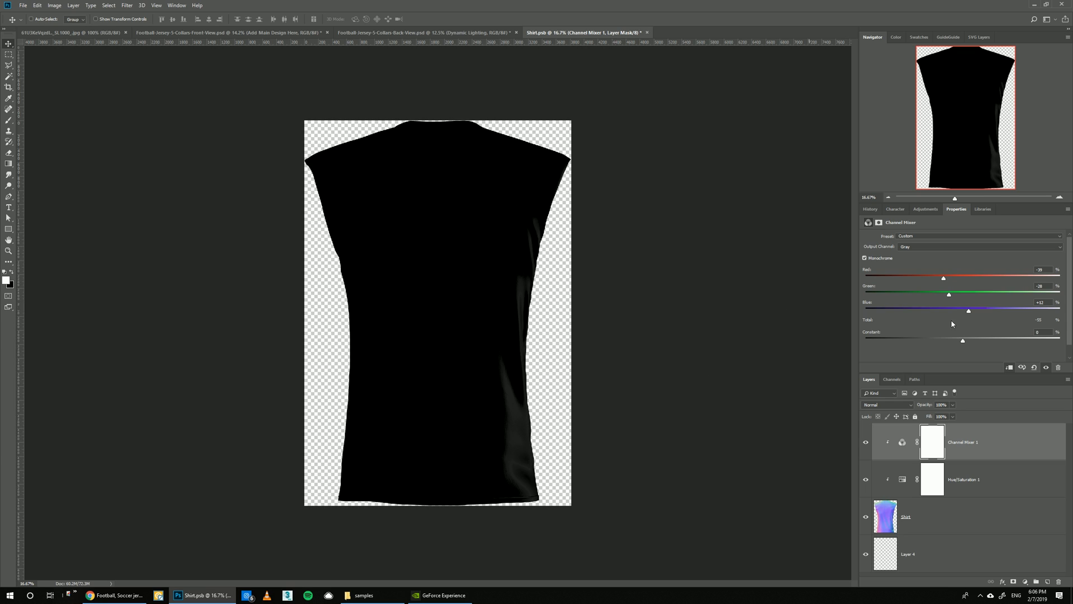
left_click_drag(968, 311, 967, 311)
left_click(641, 33)
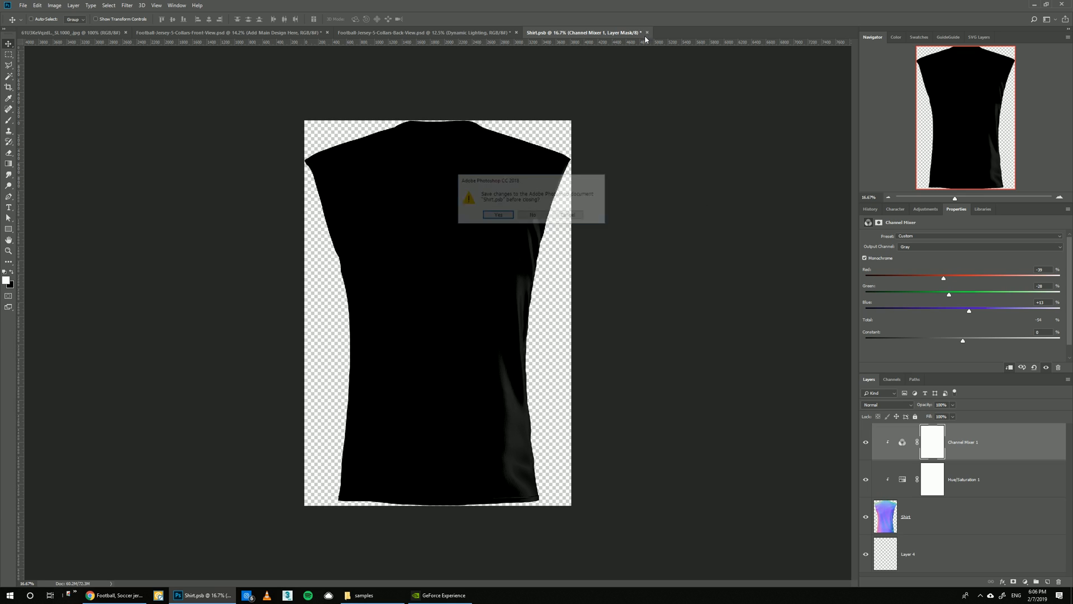
left_click(500, 218)
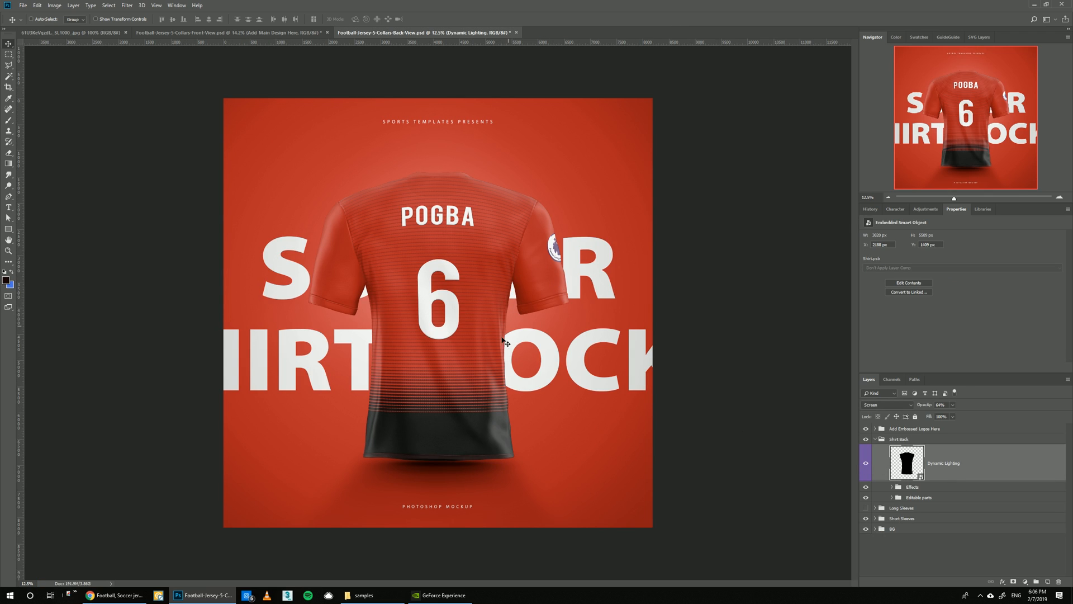
- Compare the shirt back with its Dynamic Lighting layer hidden and shown
left_click(952, 405)
left_click(865, 463)
left_click(865, 463)
- Turn on the Dynamic Lighting layer in the Short Sleeves group and open its smart object for editing
left_click(867, 507)
left_click(875, 518)
scroll(956, 540, "down", 2)
left_click(957, 531)
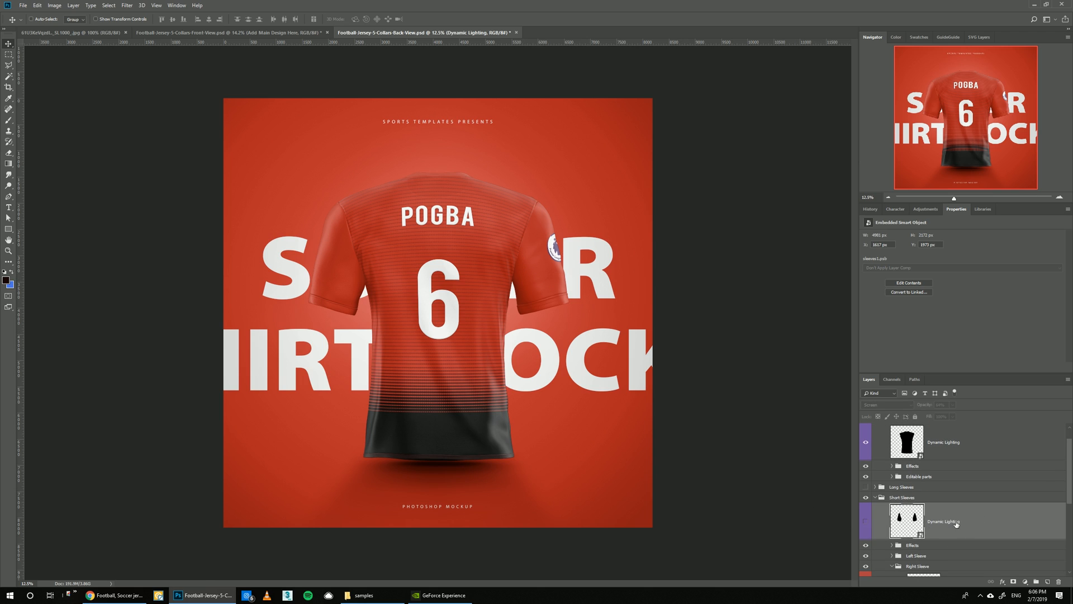
left_click(867, 524)
double_click(894, 531)
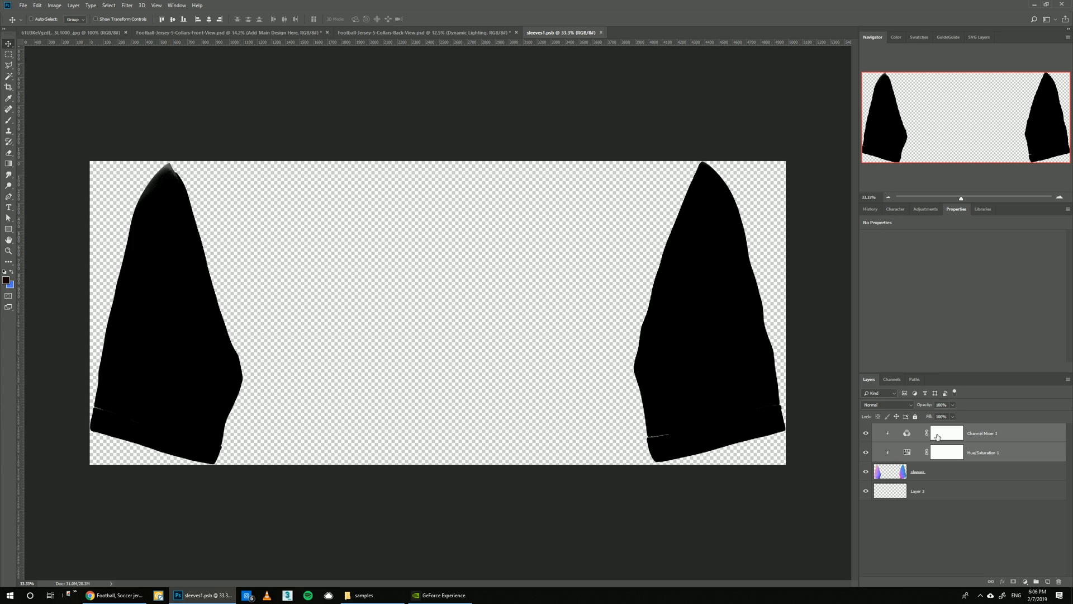
- Shift the sleeve lighting's hue, set Channel Mixer 1 to Red +47% and Blue -166%, and save and close the smart object
left_click(938, 437)
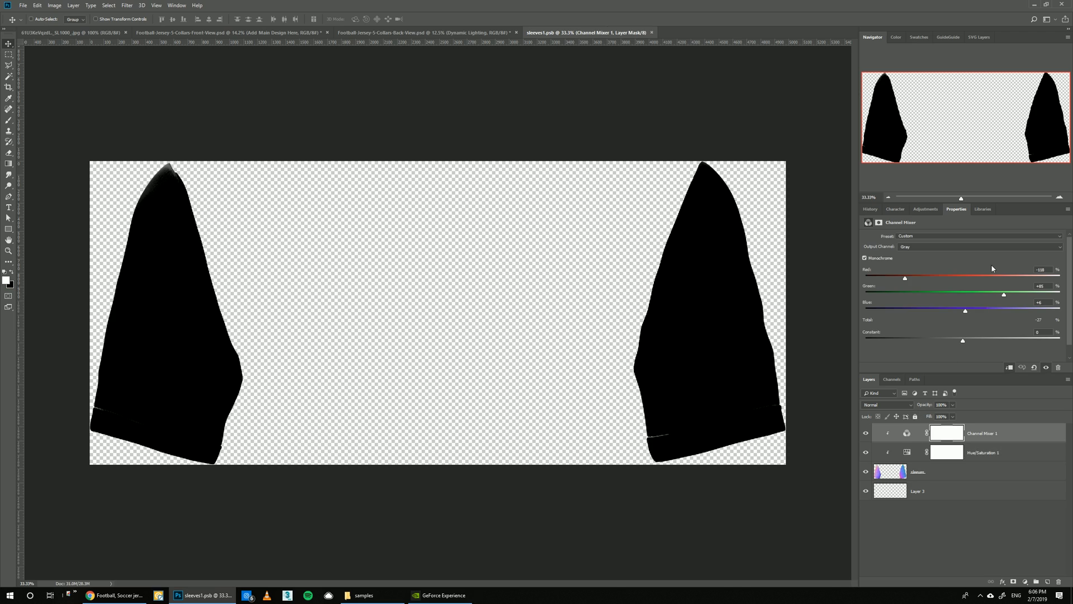
mouse_move(907, 278)
left_mouse_down()
mouse_move(970, 277)
mouse_move(910, 275)
mouse_move(925, 279)
left_mouse_up()
left_click(908, 452)
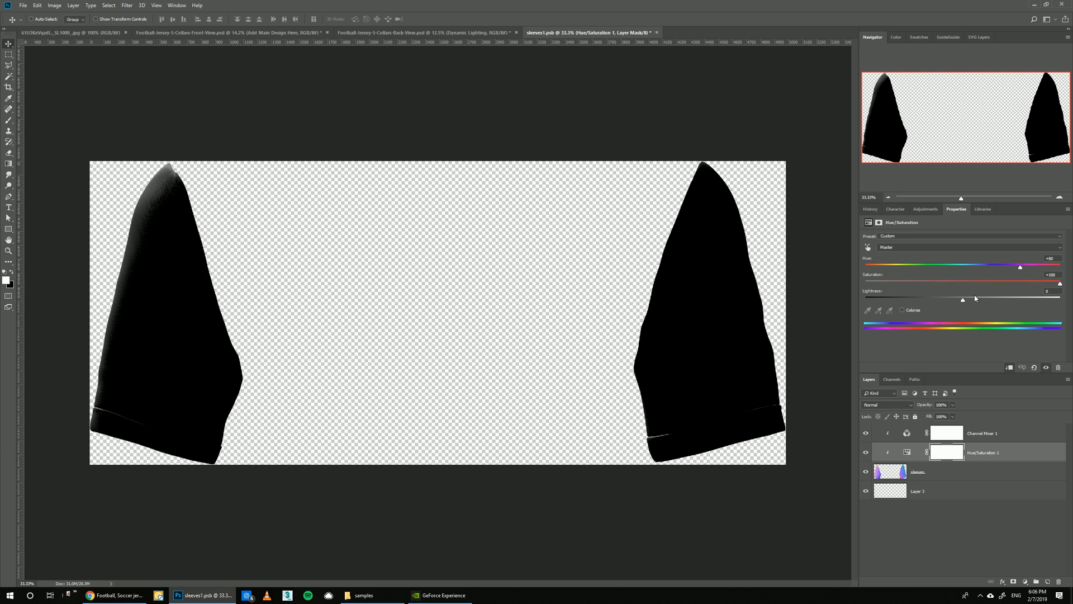
left_click_drag(1020, 269, 1050, 269)
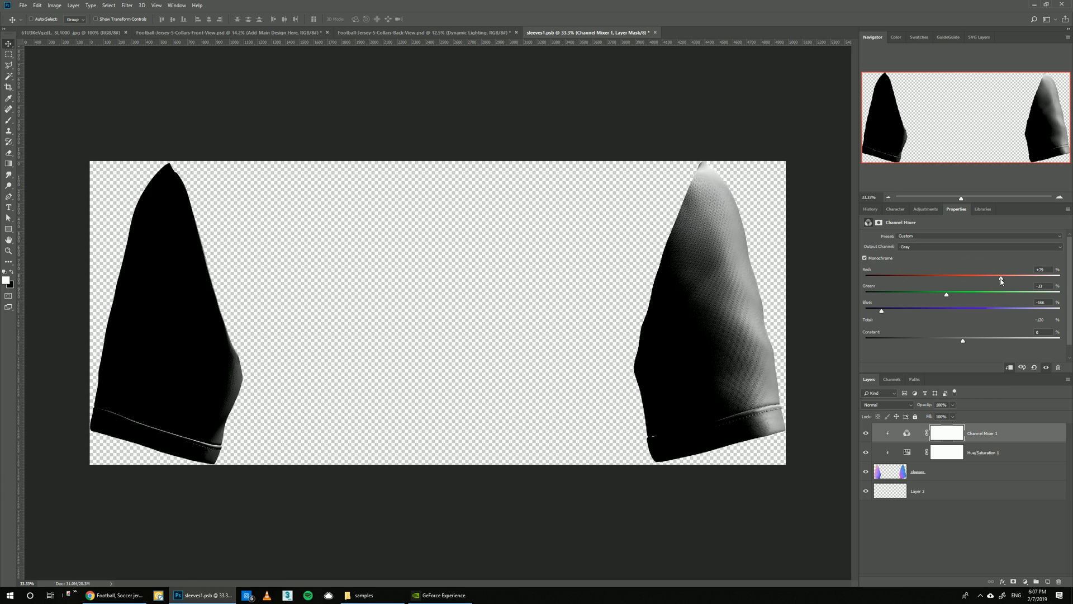
mouse_move(1002, 278)
left_mouse_down()
mouse_move(960, 294)
mouse_move(985, 280)
left_mouse_up()
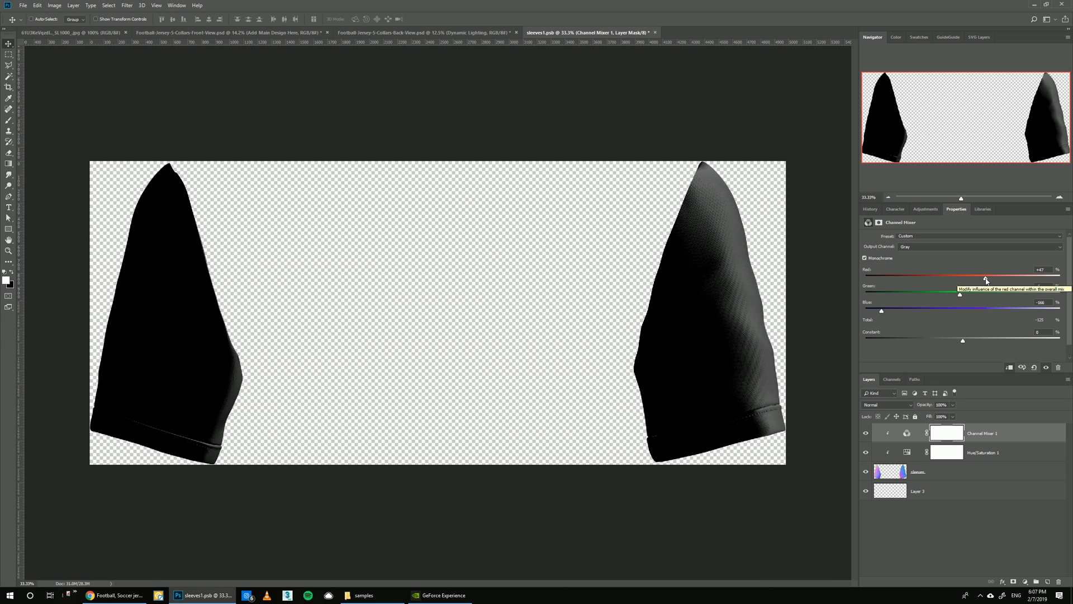
left_click(654, 32)
left_click(498, 218)
- Check the sleeves with Dynamic Lighting hidden and shown, and set that layer's opacity to 39%
left_click(869, 547)
left_click(869, 547)
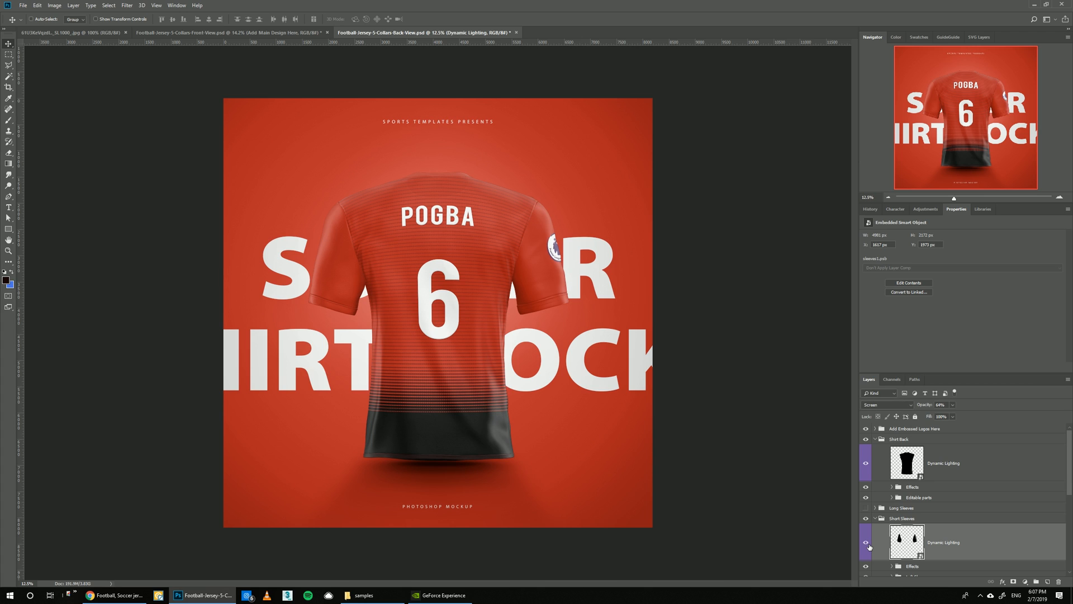
left_click(869, 547)
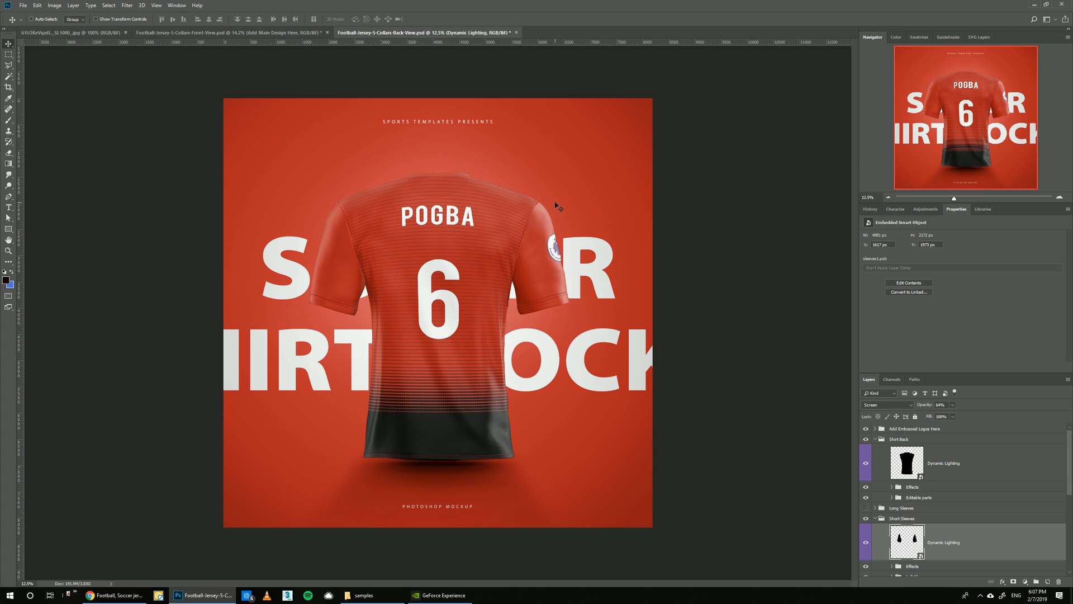
left_click(952, 405)
left_click(943, 417)
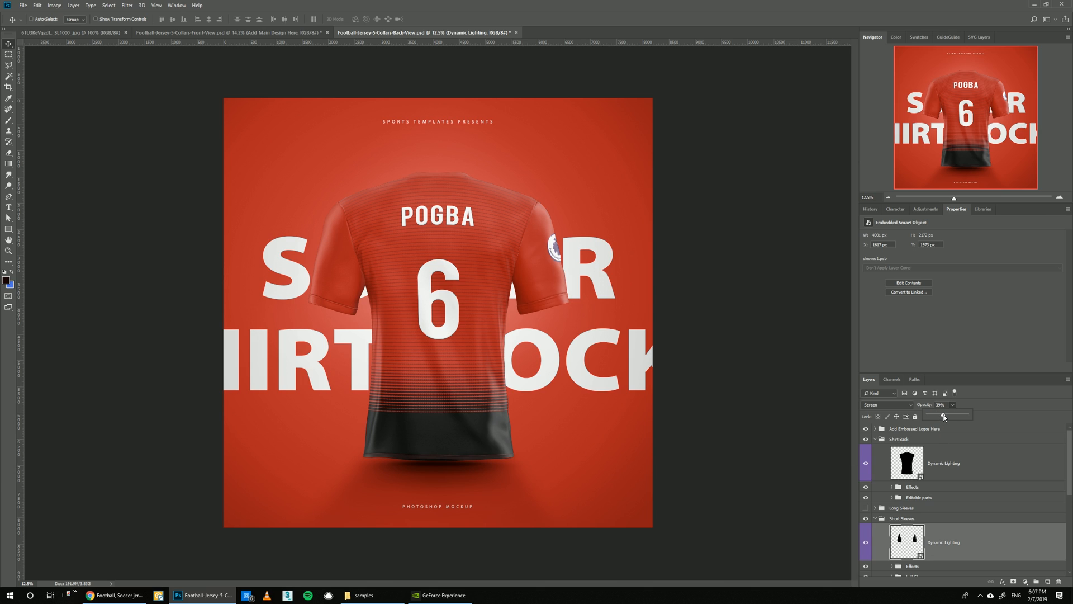
- Add a layer mask to the sleeves' Dynamic Lighting and paint black at 27% opacity down the badge-side sleeve to soften its highlight
left_click(1013, 582)
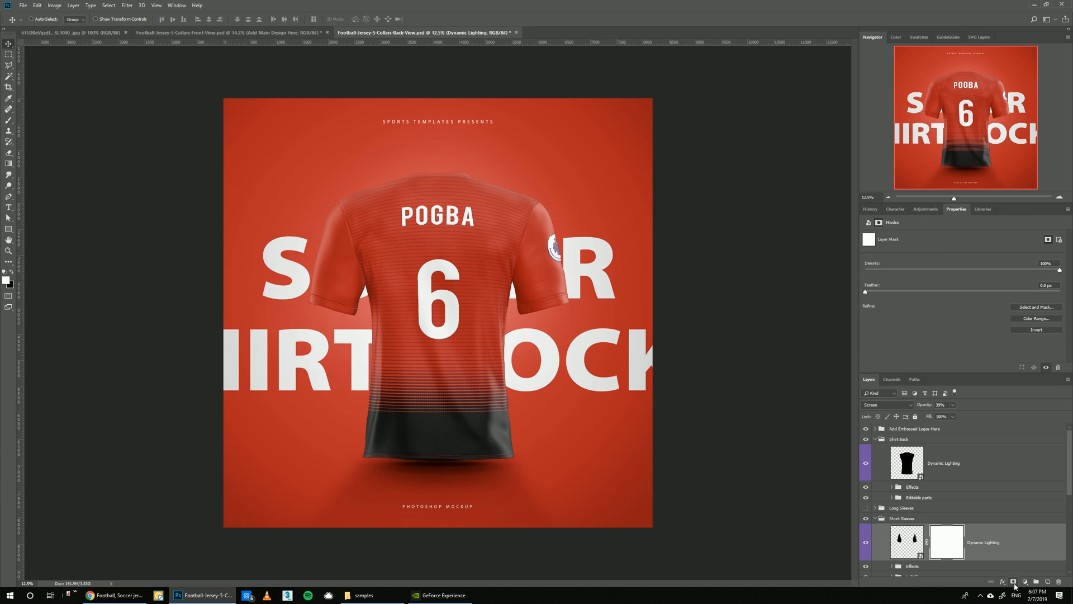
left_click(8, 119)
left_click(11, 272)
left_click_drag(526, 195, 557, 235)
mouse_move(529, 181)
left_mouse_down()
mouse_move(555, 255)
mouse_move(559, 246)
left_mouse_up()
mouse_move(543, 201)
left_mouse_down()
mouse_move(555, 238)
mouse_move(527, 191)
mouse_move(556, 242)
mouse_move(556, 288)
mouse_move(543, 217)
mouse_move(554, 304)
mouse_move(579, 310)
mouse_move(544, 289)
mouse_move(562, 301)
left_mouse_up()
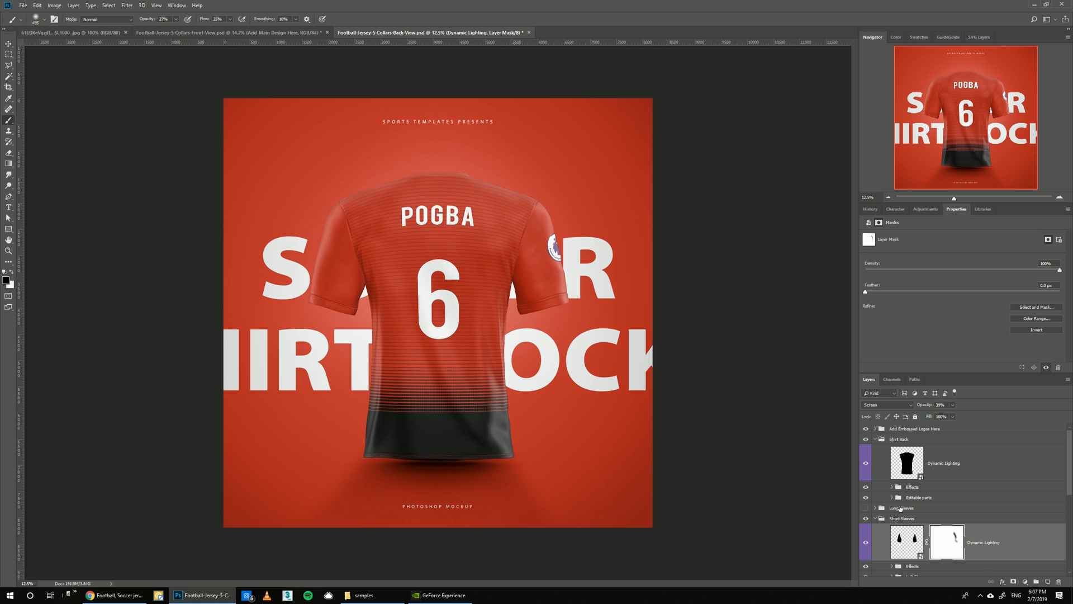
- Compare the back view with the masked sleeve lighting hidden and shown, and switch to the front-view mockup document
left_click(865, 542)
left_click(865, 541)
left_click(866, 541)
left_click(866, 542)
left_click(229, 33)
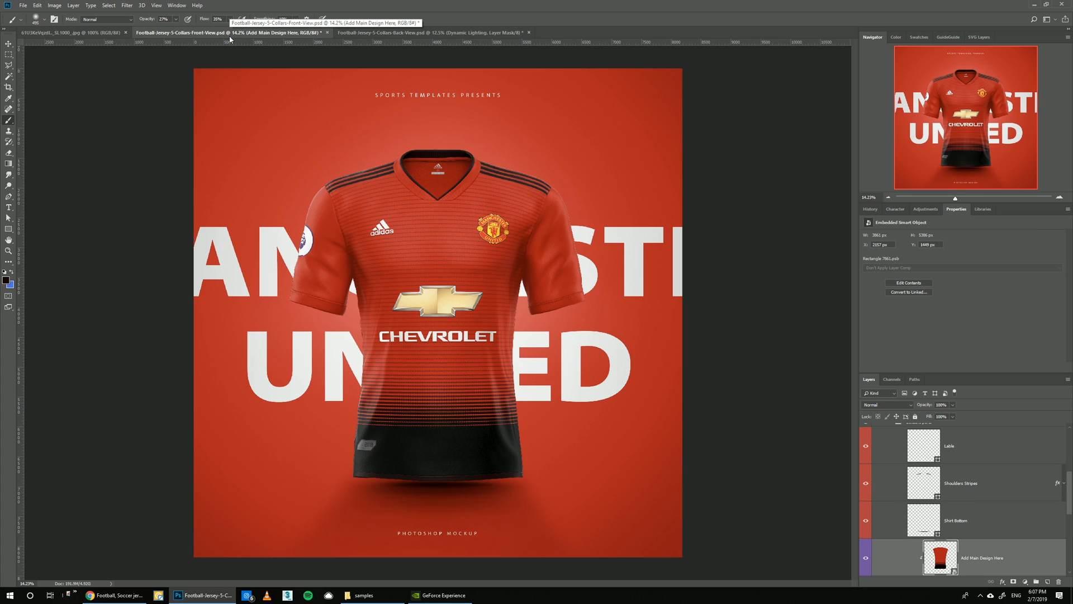